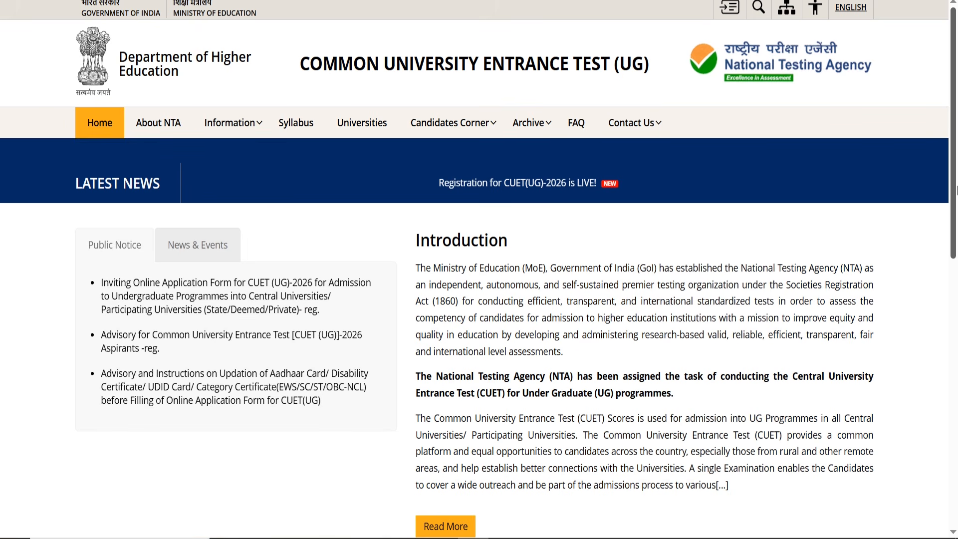
Follow the Registration for CUET(UG)-2026 link through to the New Registration instructions page.
scroll(955, 190, down, 3)
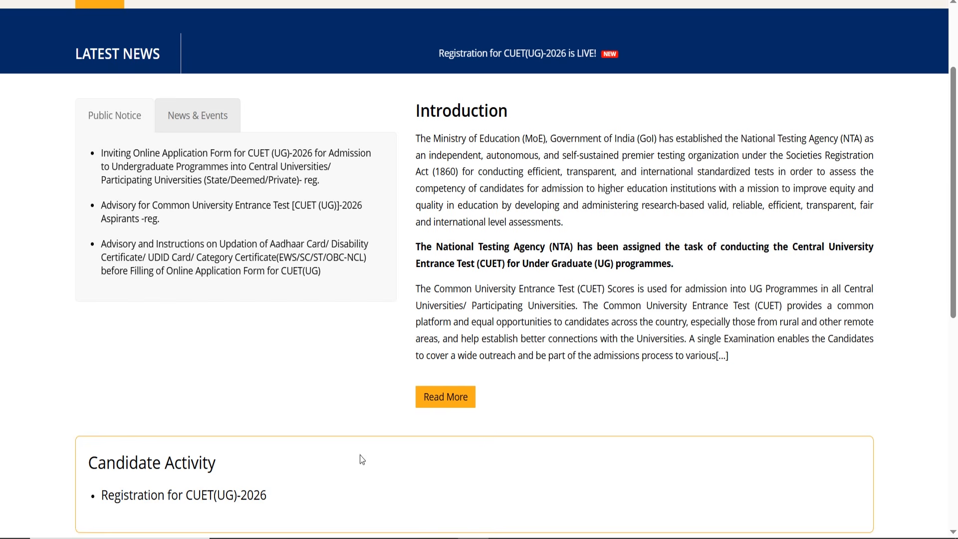
click(251, 499)
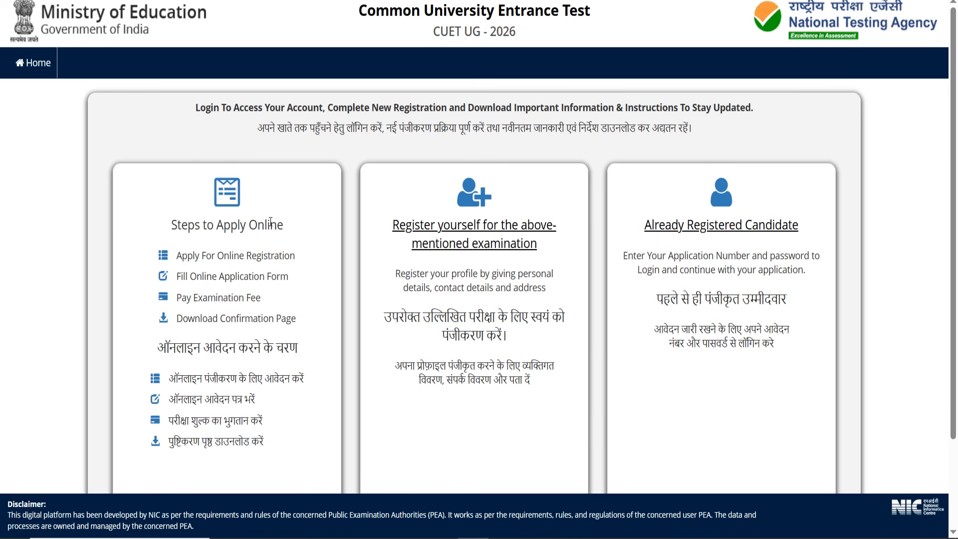
scroll(270, 223, down, 2)
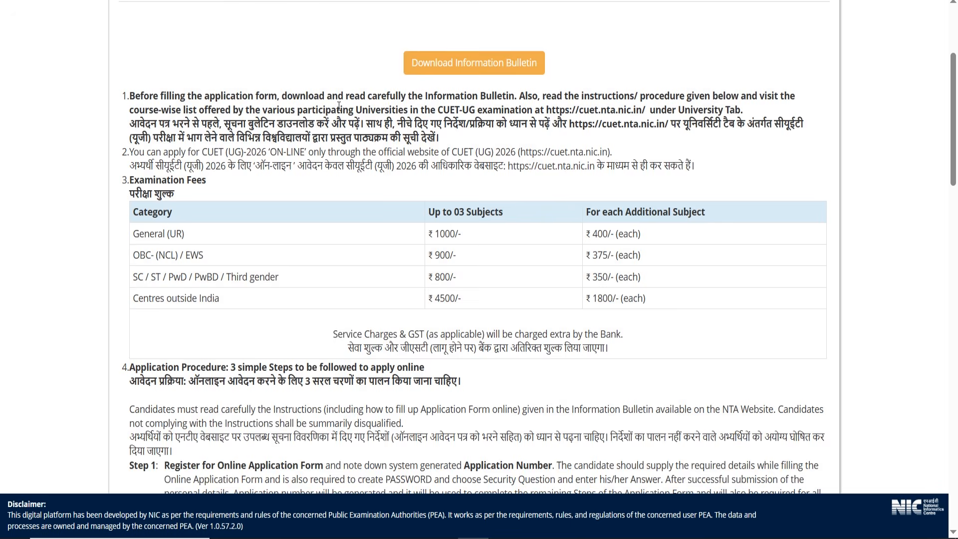
scroll(338, 105, up, 4)
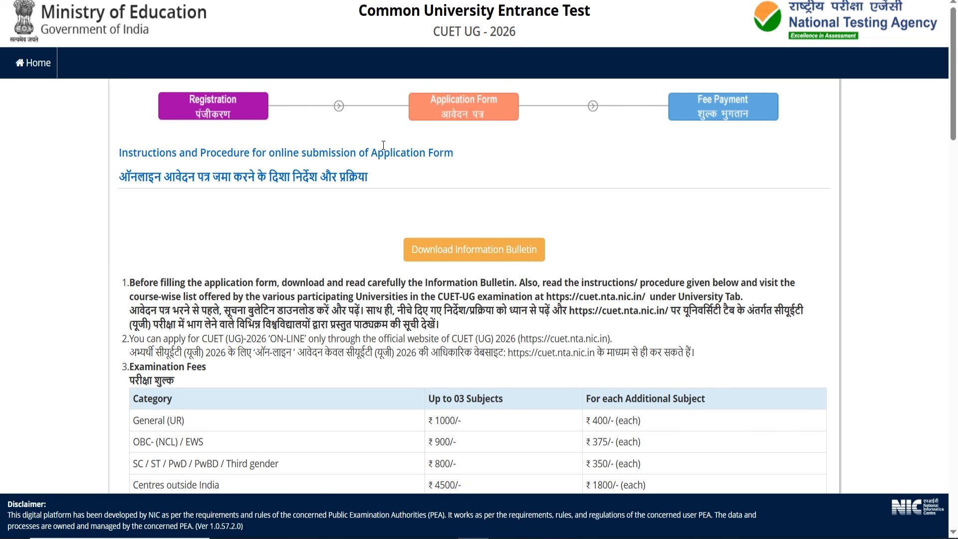
Highlight the fee table: General (UR) ₹1000, SC/ST/PwD/Third gender fees, and ₹4500 outside India.
scroll(376, 145, down, 2)
scroll(376, 145, up, 2)
scroll(373, 144, down, 2)
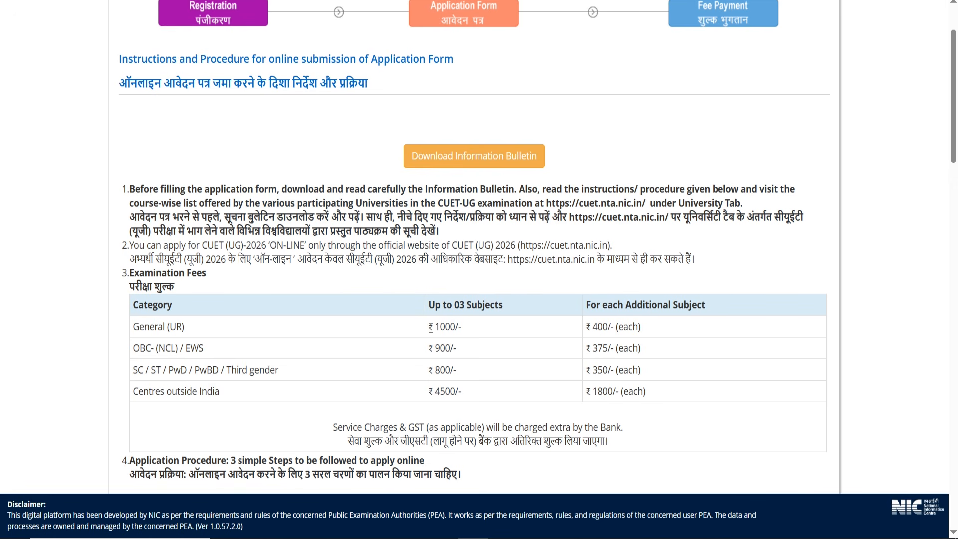
drag(427, 326, 479, 332)
drag(131, 327, 199, 336)
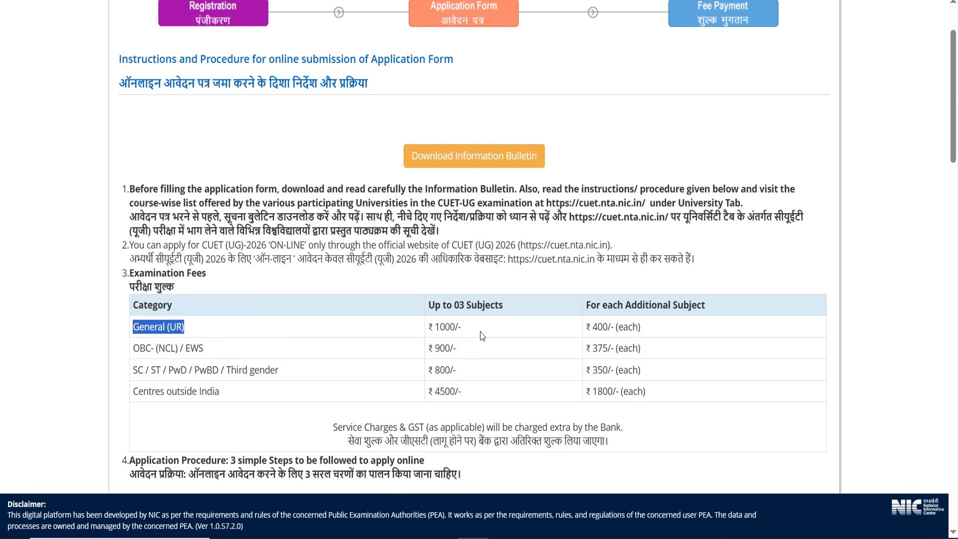
drag(433, 327, 457, 328)
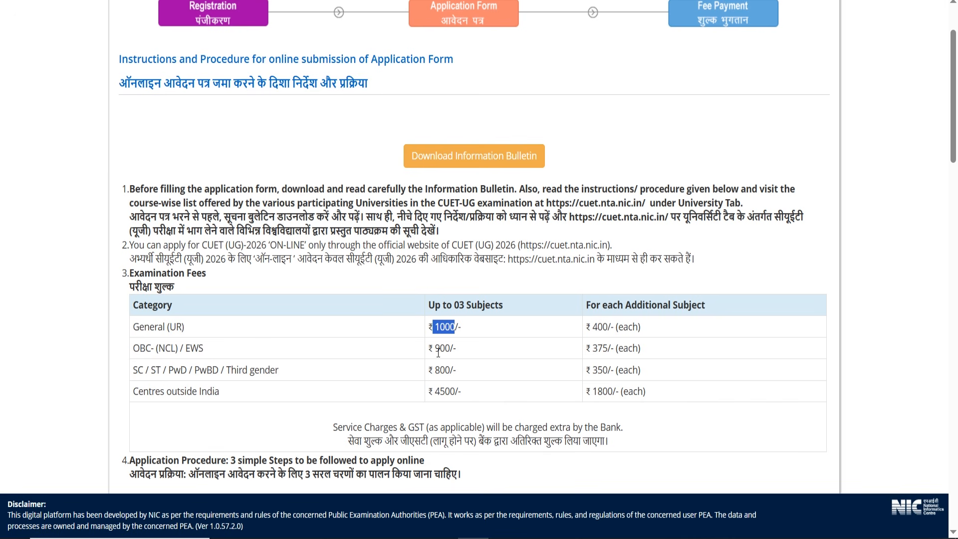
click(140, 370)
drag(140, 370, 278, 369)
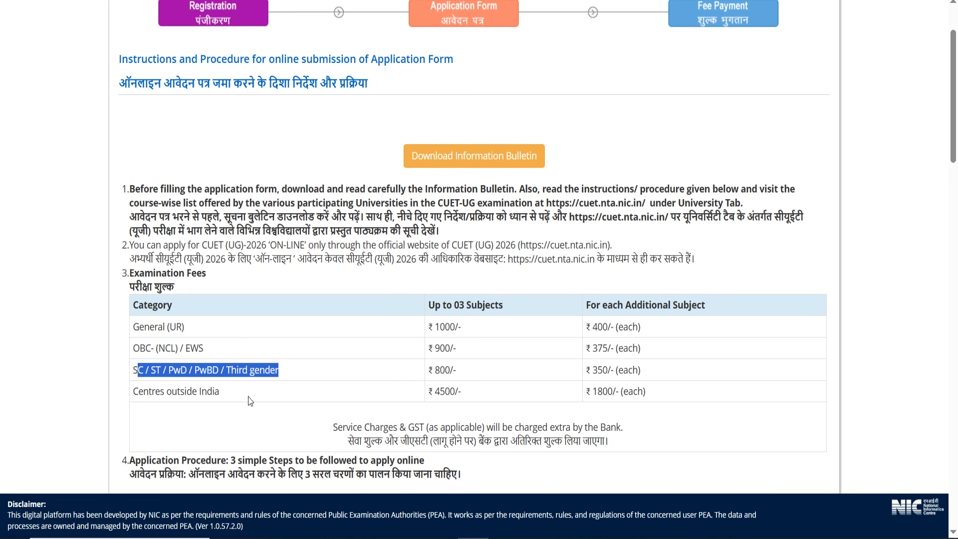
drag(433, 391, 505, 393)
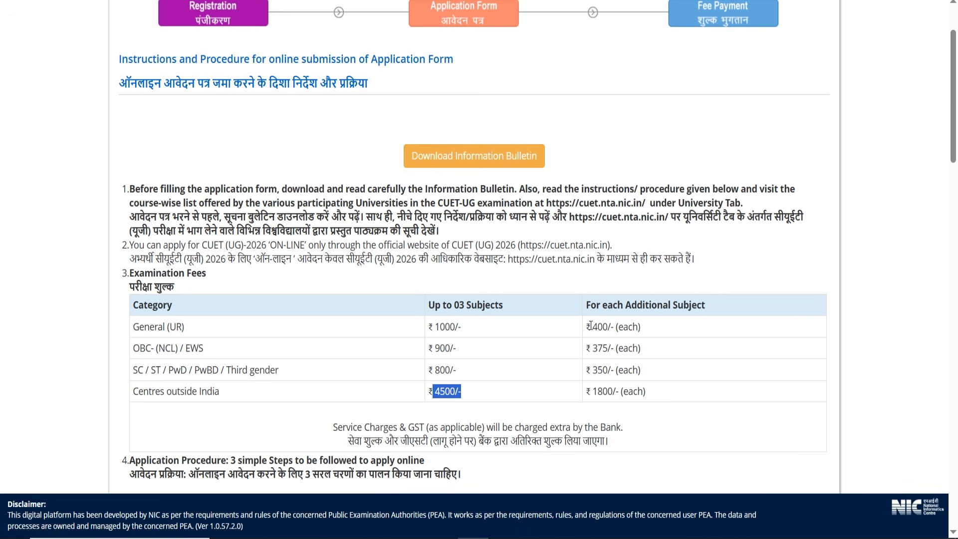
drag(591, 326, 618, 390)
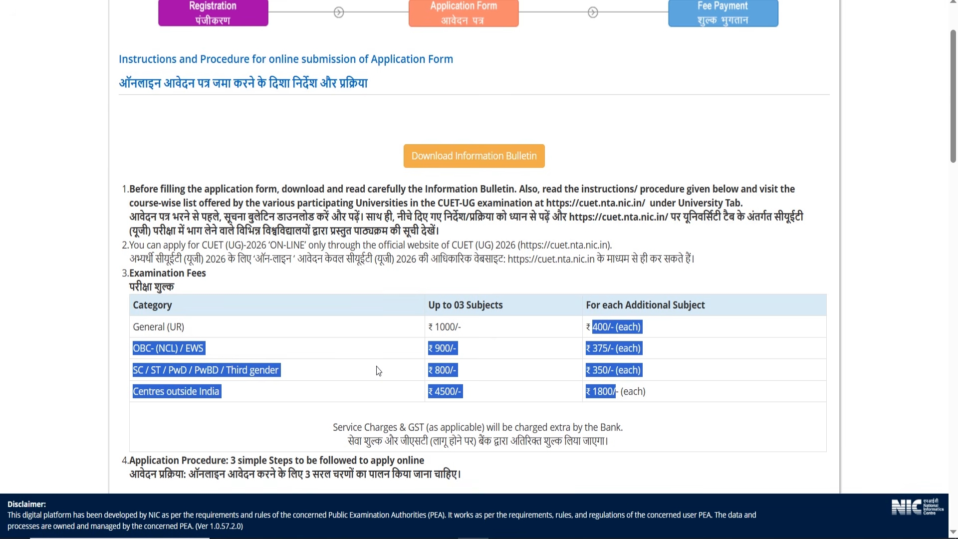
Scroll through the application steps and password rules down to the consent declaration.
scroll(376, 367, down, 4)
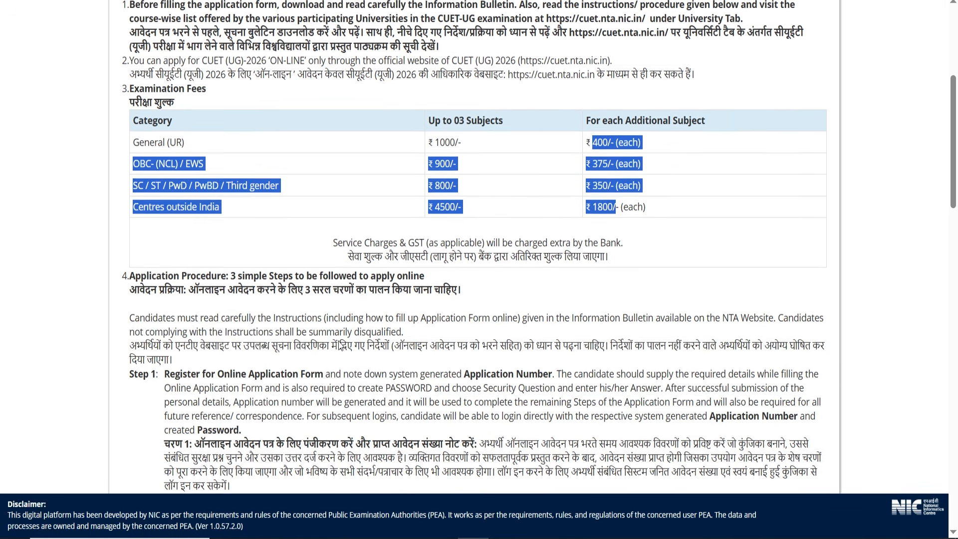
scroll(339, 344, down, 10)
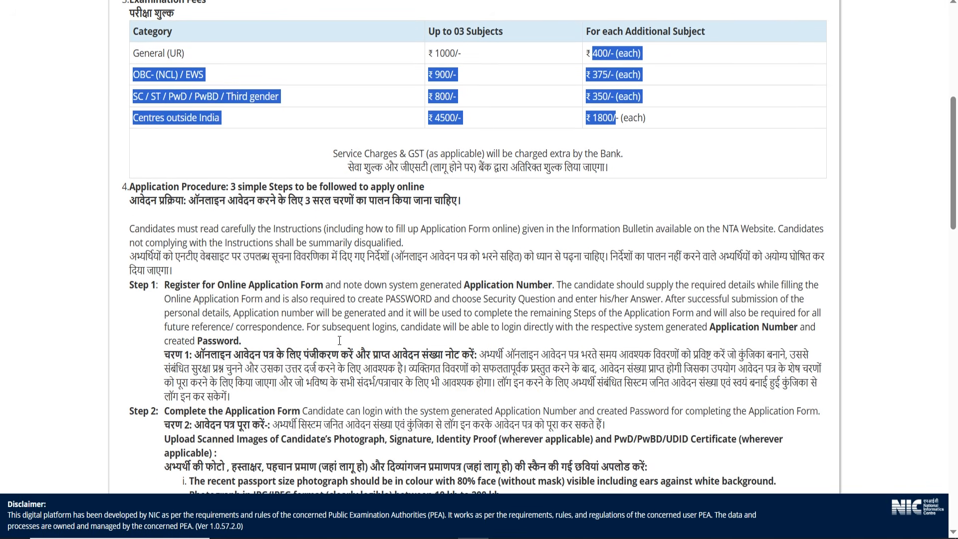
scroll(339, 340, down, 15)
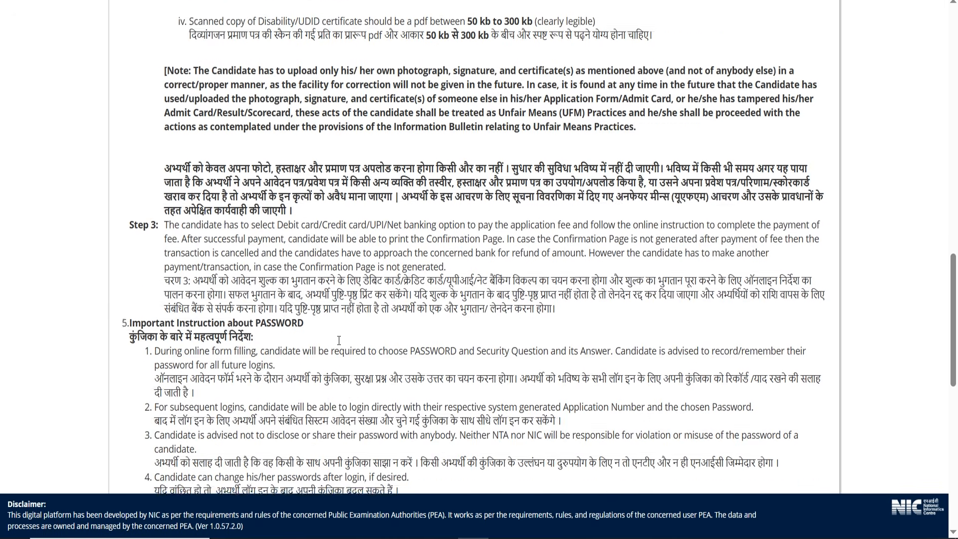
scroll(339, 340, down, 1)
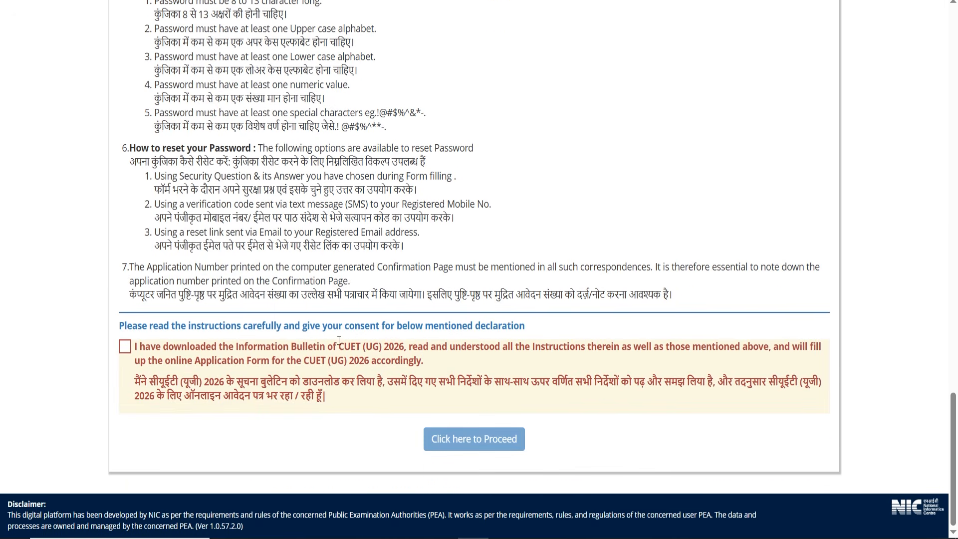
Accept the instructions declaration, then note the Candidate's Name field and Class 10th certificate note.
click(125, 348)
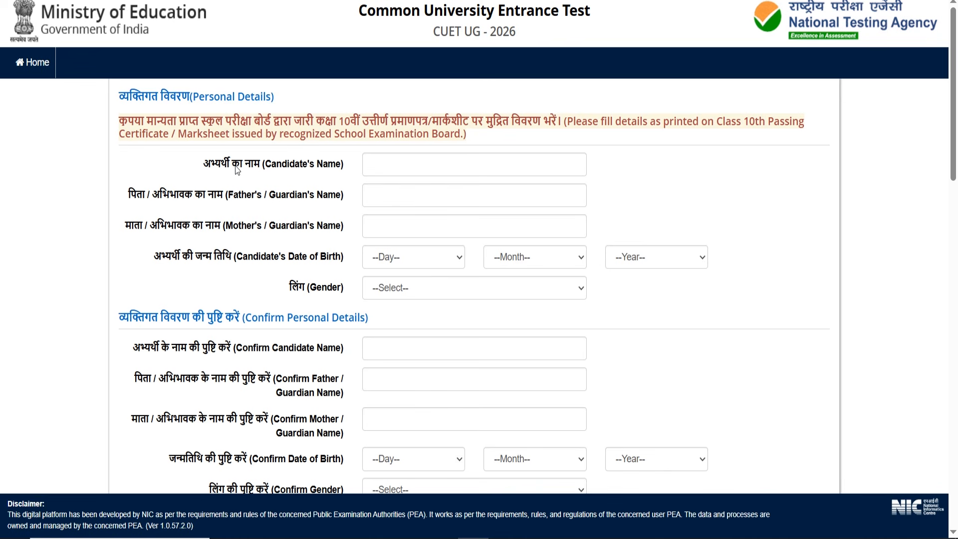
drag(204, 165, 342, 170)
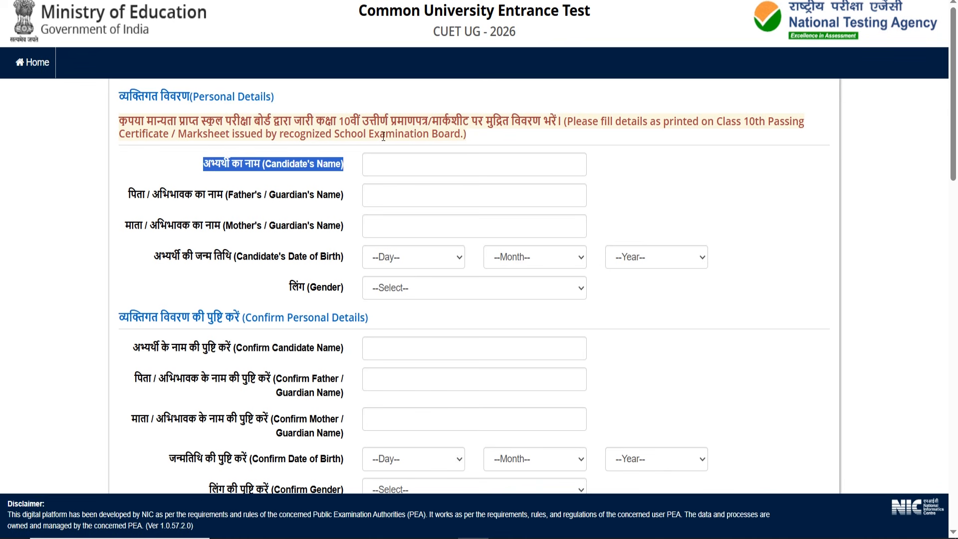
drag(570, 121, 796, 135)
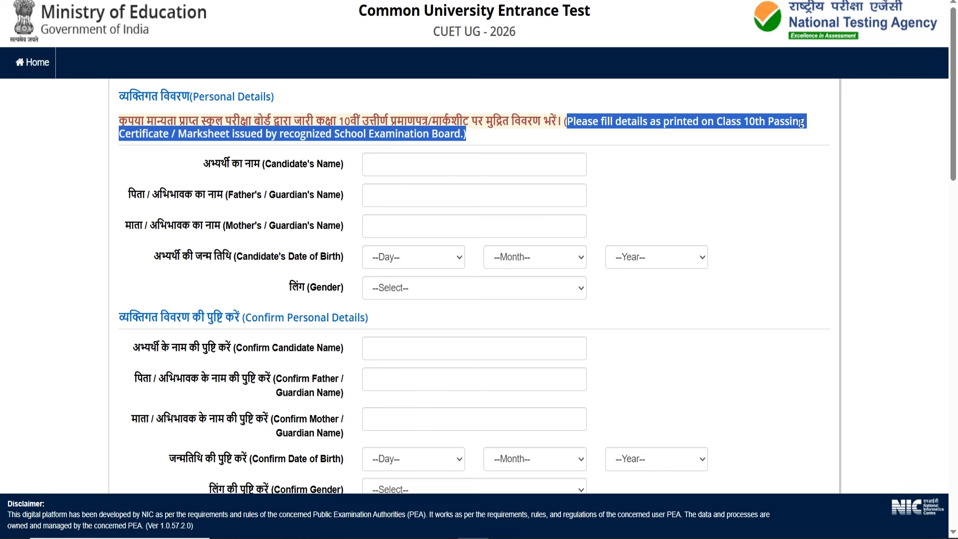
click(793, 123)
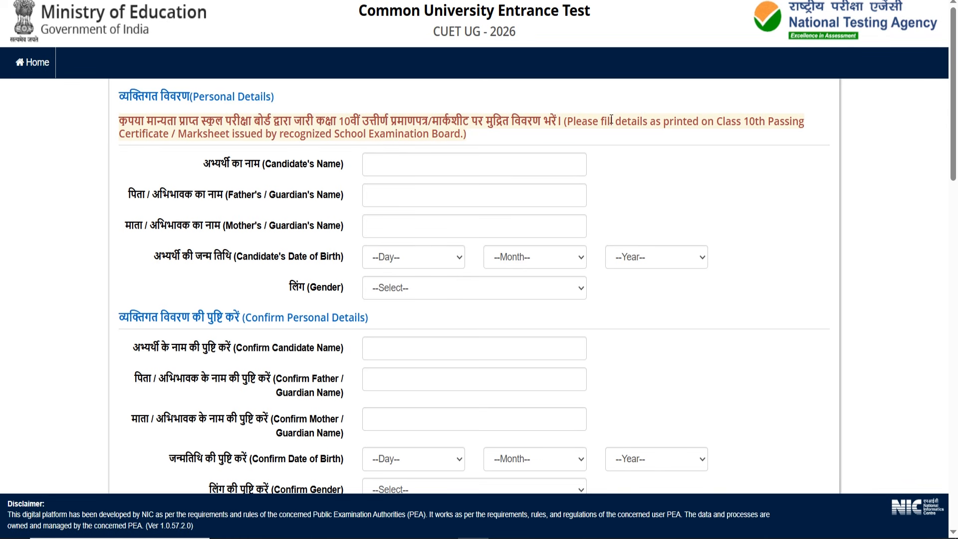
Review the Candidate's, Father's/Guardian's and Mother's/Guardian's Name labels and the Date of Birth label.
double_click(267, 166)
drag(322, 169, 345, 165)
drag(191, 198, 345, 206)
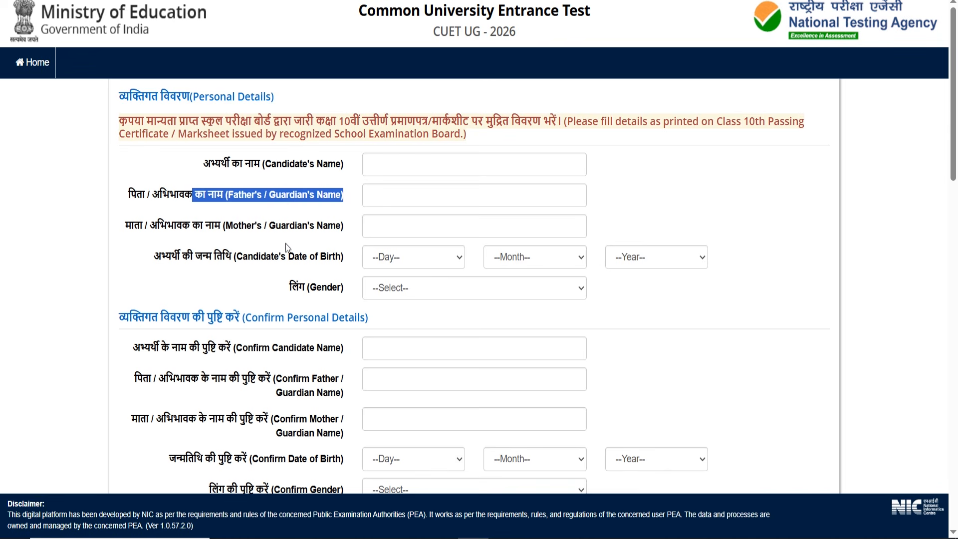
drag(223, 225, 333, 237)
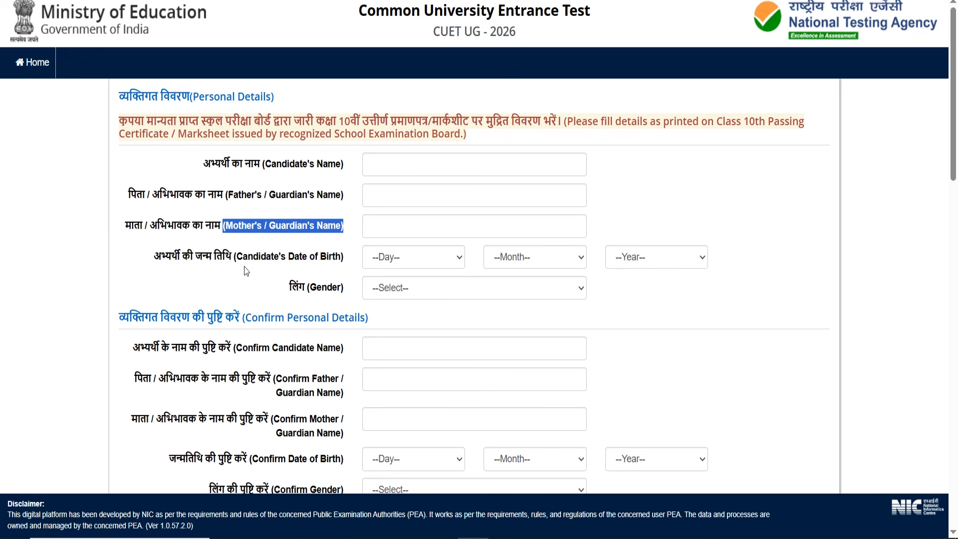
drag(237, 257, 341, 266)
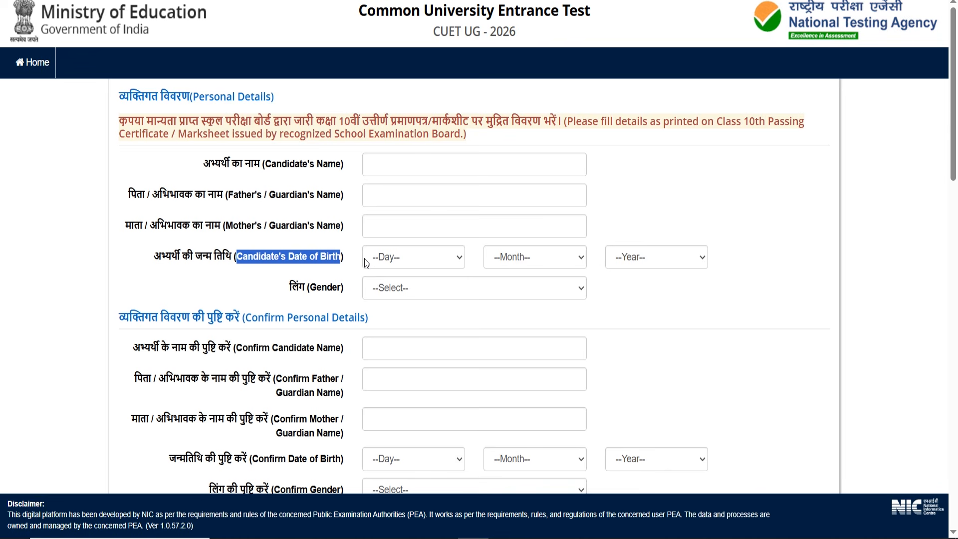
click(349, 257)
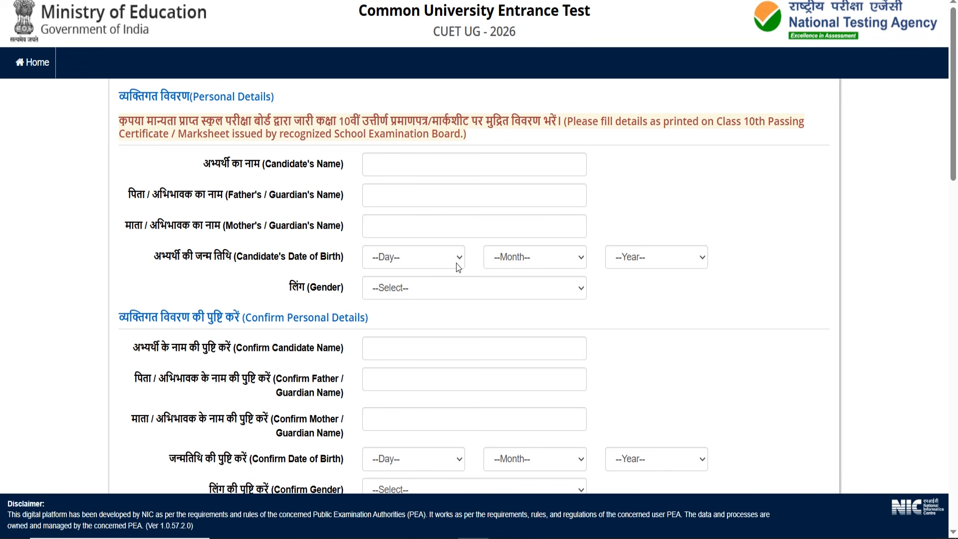
Preview the Date of Birth month/year choices and Gender options without selecting any.
double_click(584, 263)
click(692, 265)
click(700, 266)
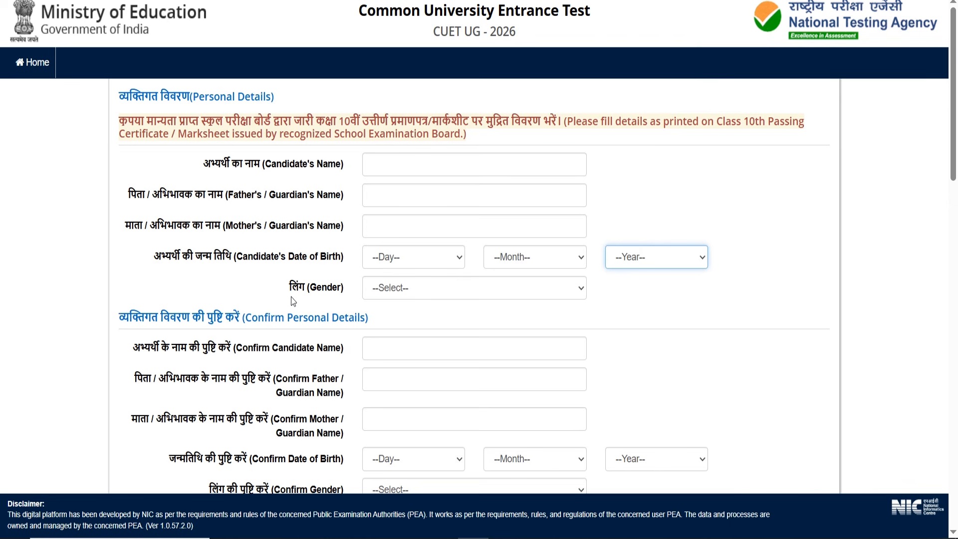
drag(290, 288, 345, 286)
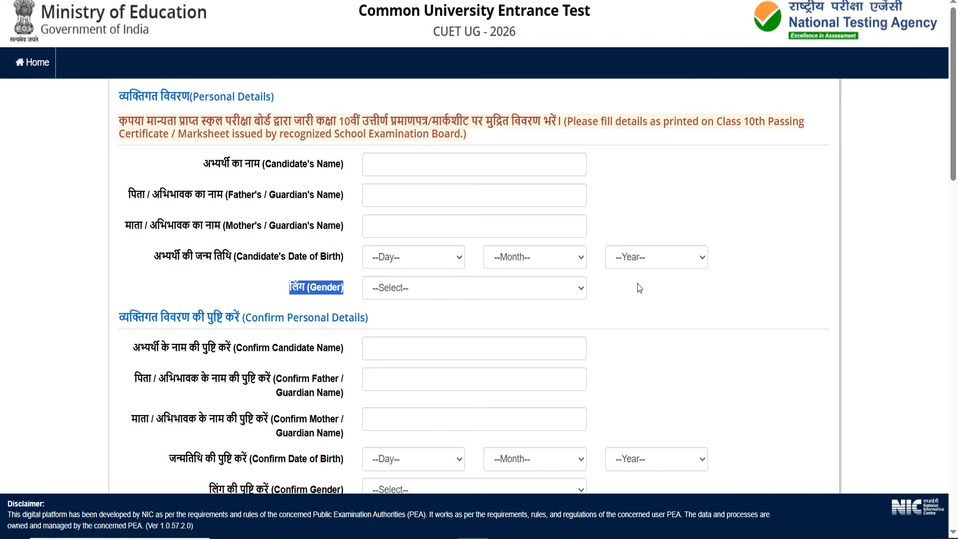
click(582, 294)
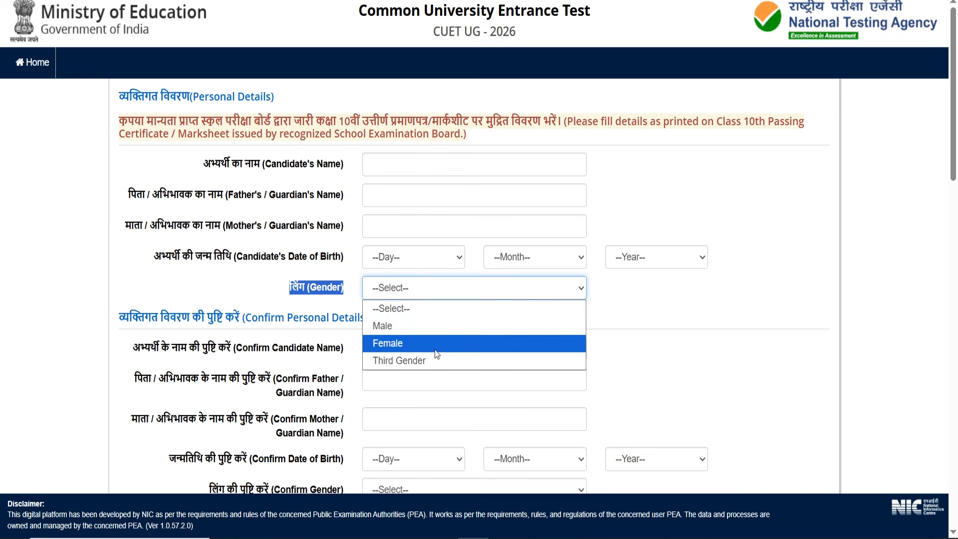
click(649, 292)
scroll(429, 262, down, 2)
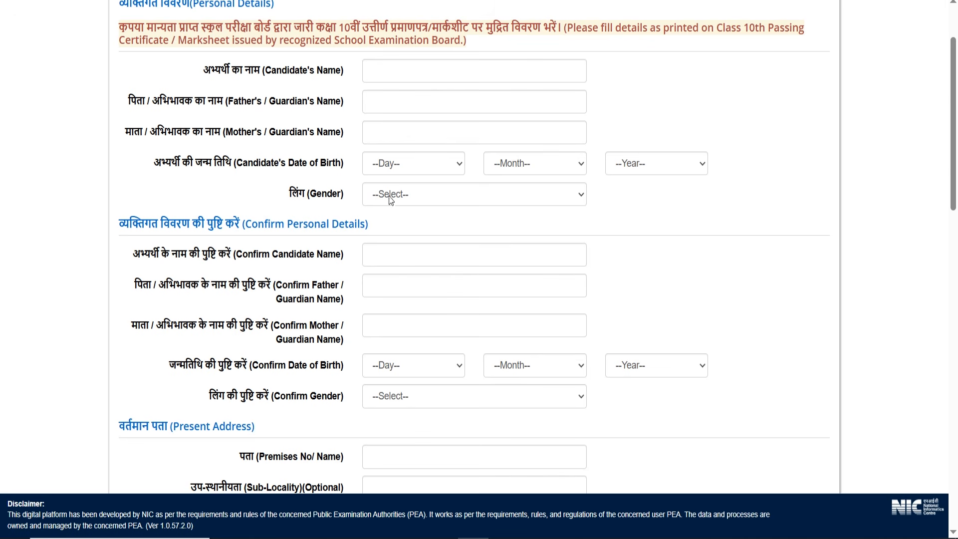
scroll(246, 242, down, 2)
drag(244, 136, 366, 133)
drag(235, 162, 342, 163)
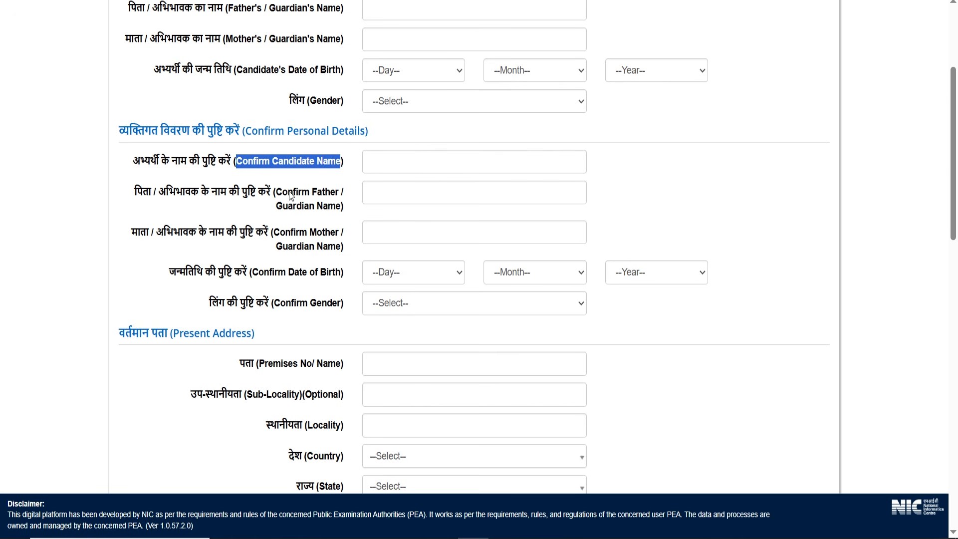
drag(276, 192, 341, 215)
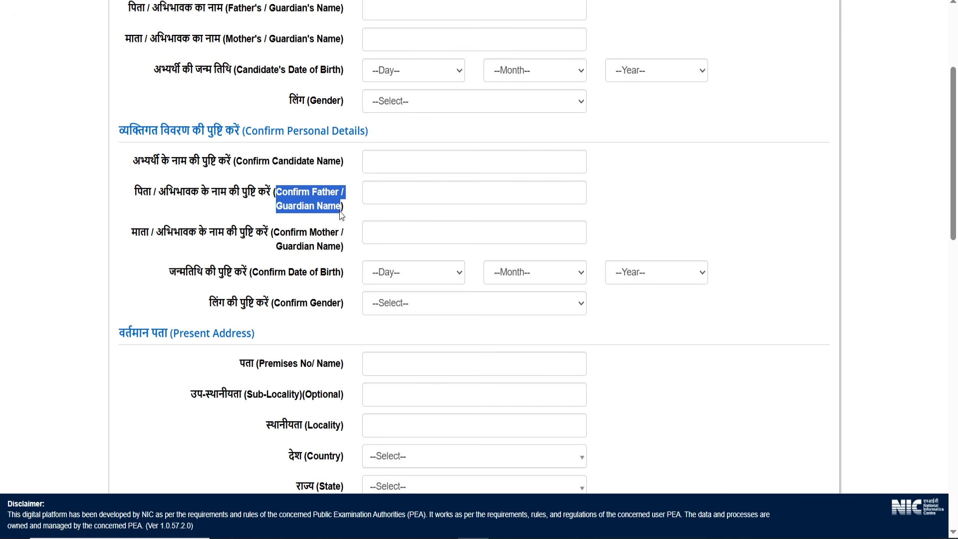
drag(280, 232, 352, 258)
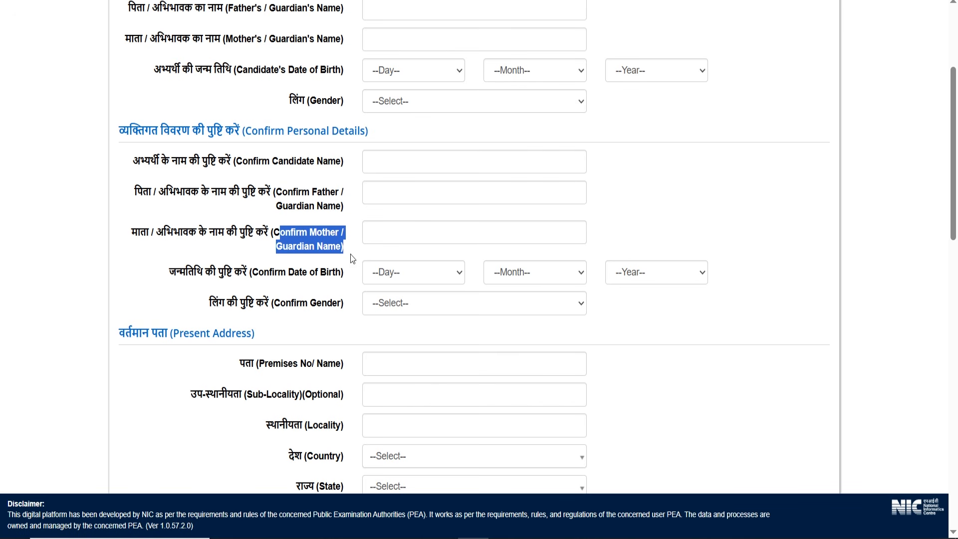
drag(259, 273, 344, 275)
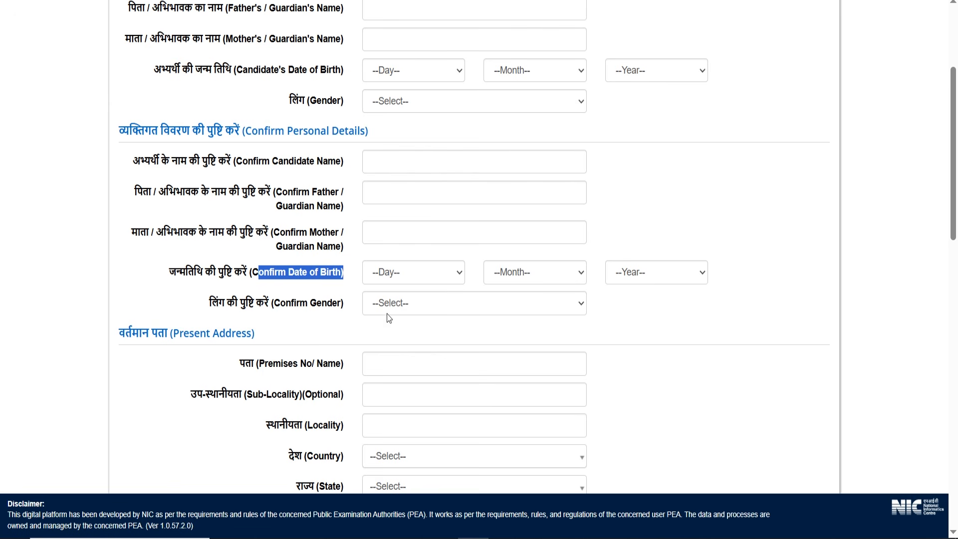
click(410, 232)
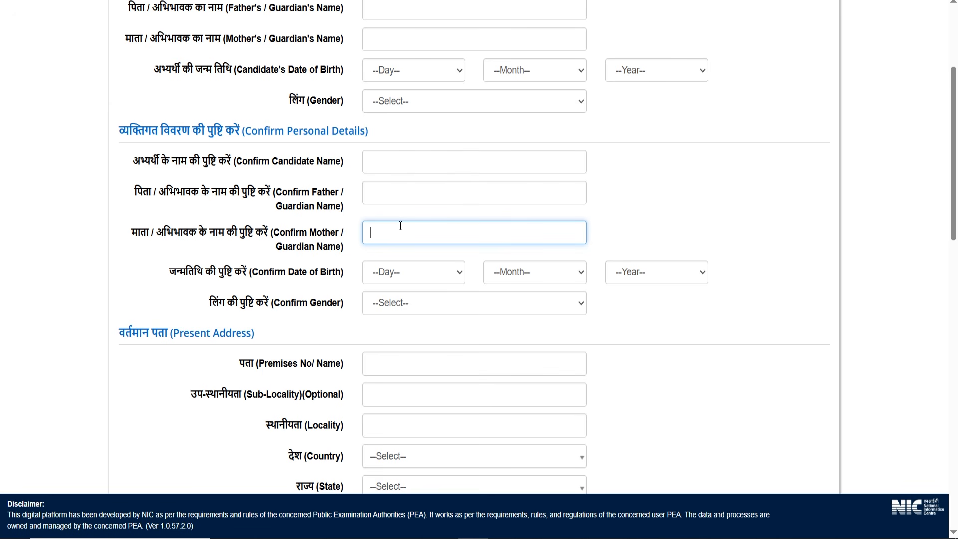
click(332, 224)
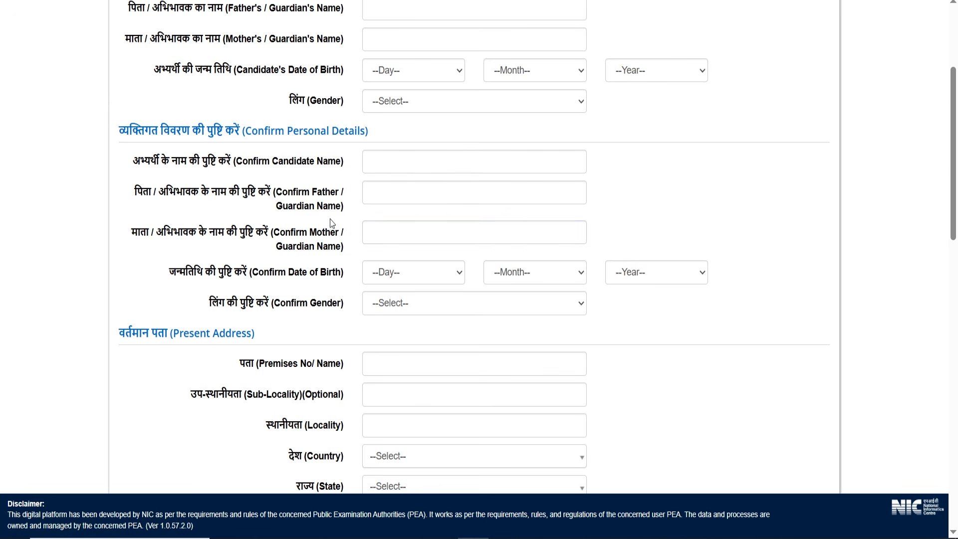
scroll(332, 222, up, 2)
scroll(329, 222, up, 2)
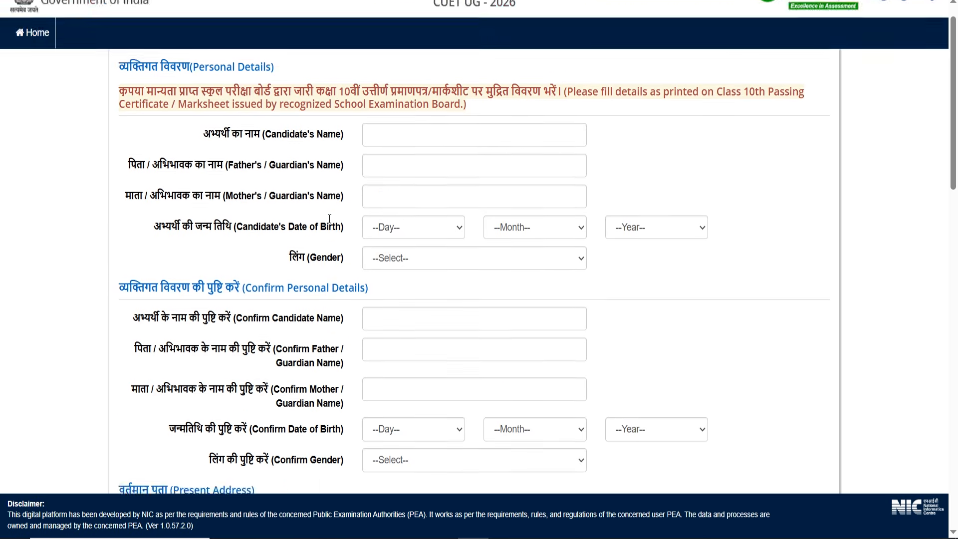
scroll(175, 263, down, 5)
drag(173, 240, 255, 243)
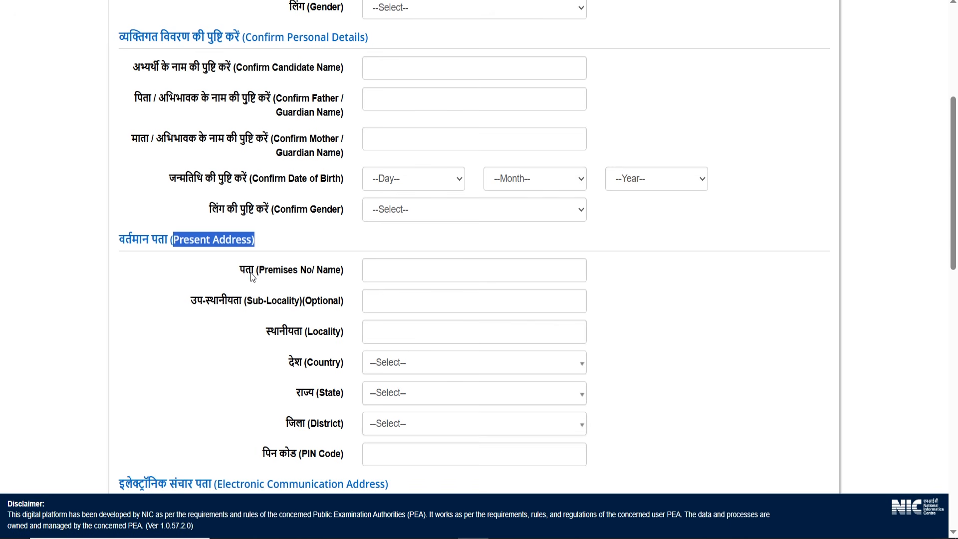
drag(245, 270, 344, 272)
drag(244, 302, 344, 302)
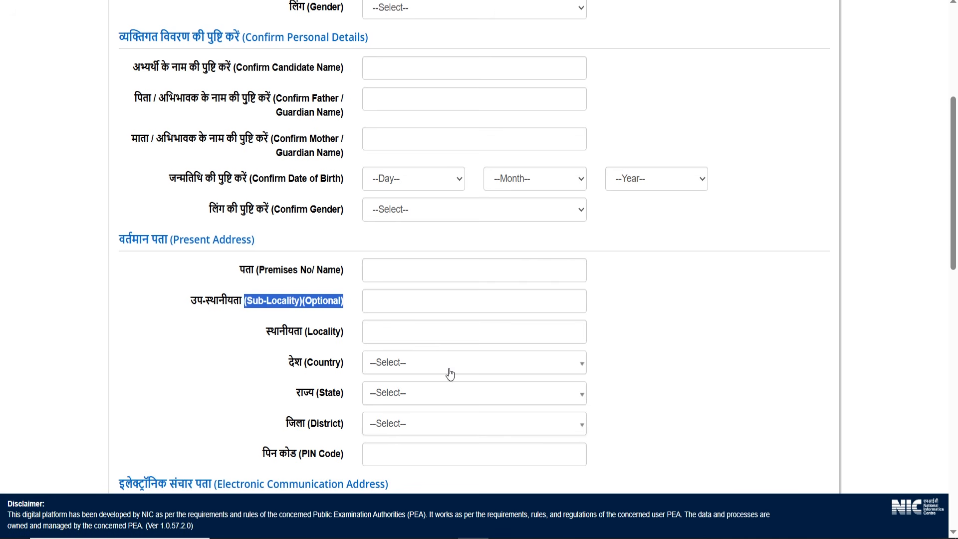
scroll(440, 284, down, 2)
drag(294, 299, 352, 305)
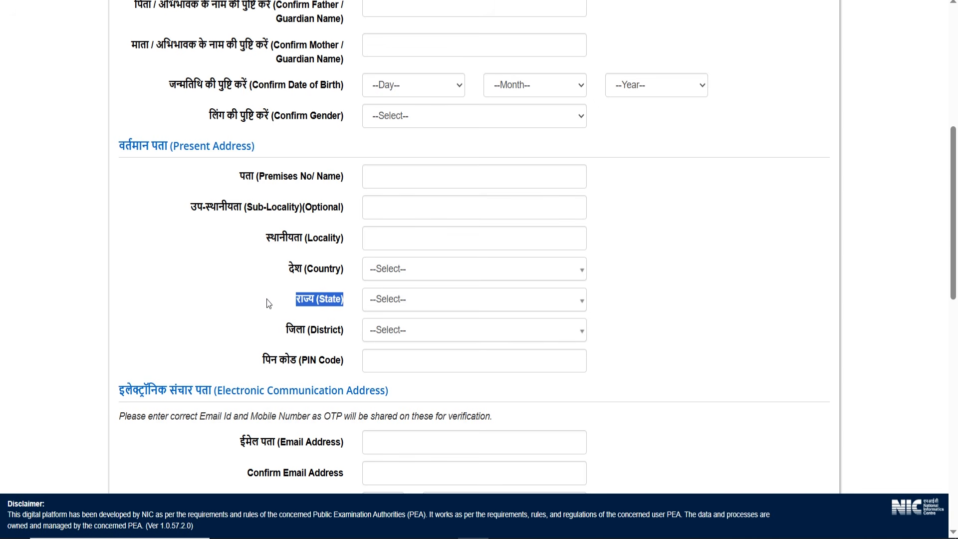
scroll(322, 319, down, 2)
drag(167, 323, 336, 325)
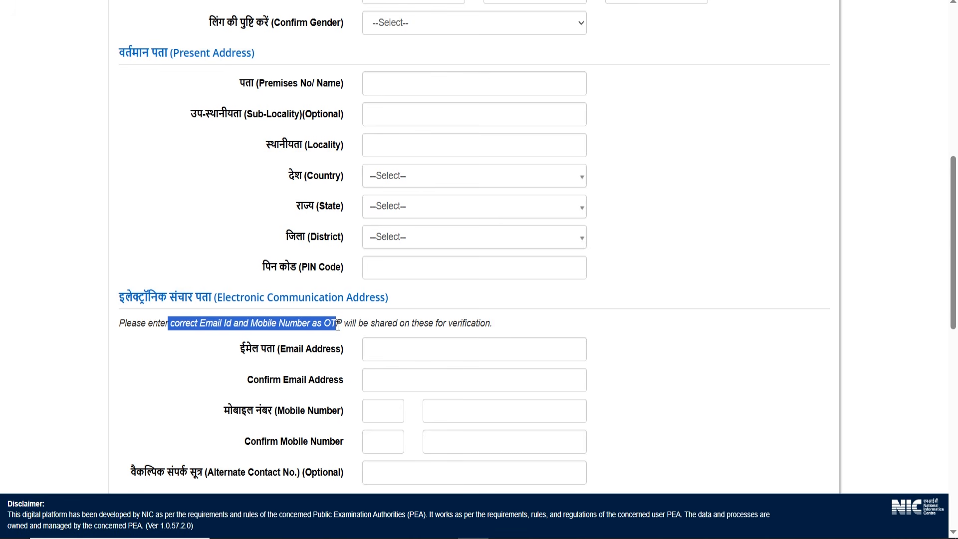
scroll(334, 347, down, 2)
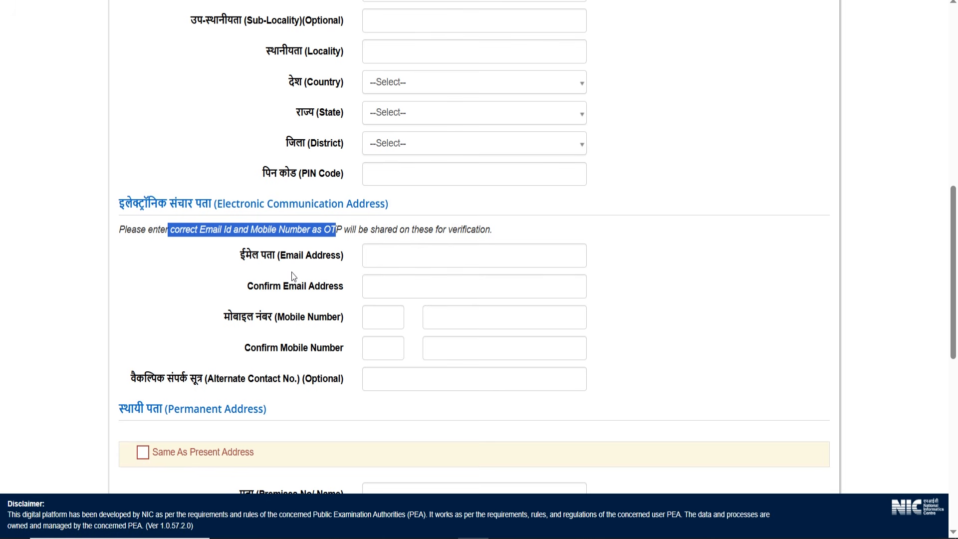
drag(278, 255, 340, 269)
drag(274, 288, 345, 292)
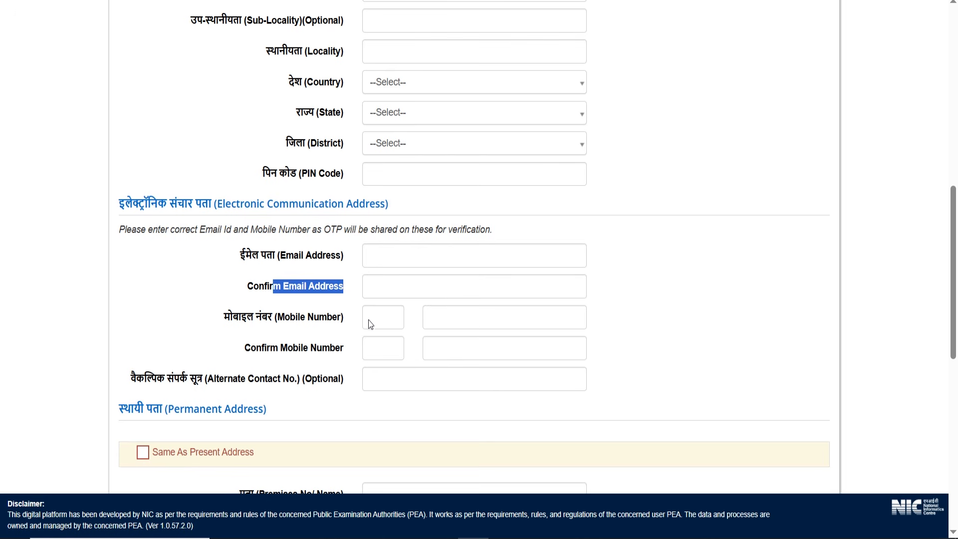
drag(277, 321, 356, 330)
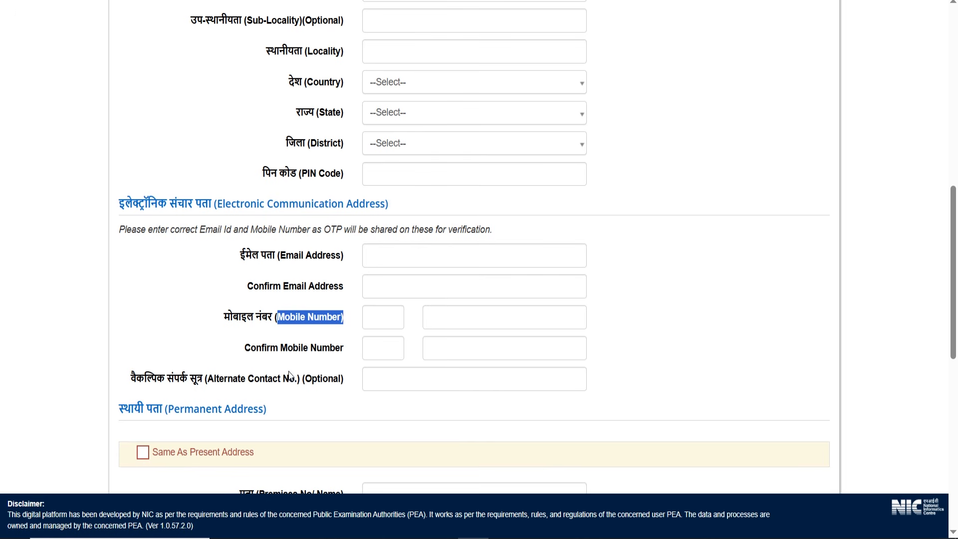
click(237, 381)
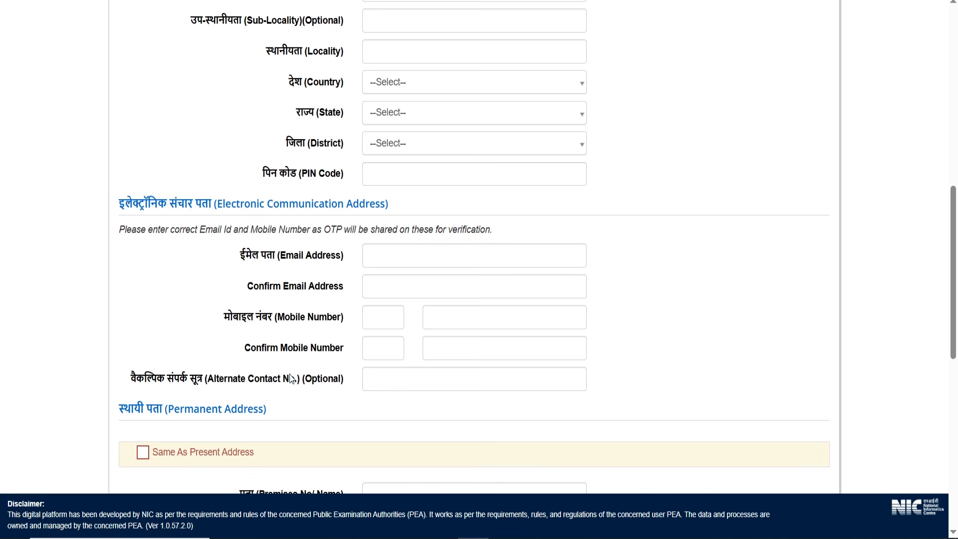
scroll(287, 333, down, 3)
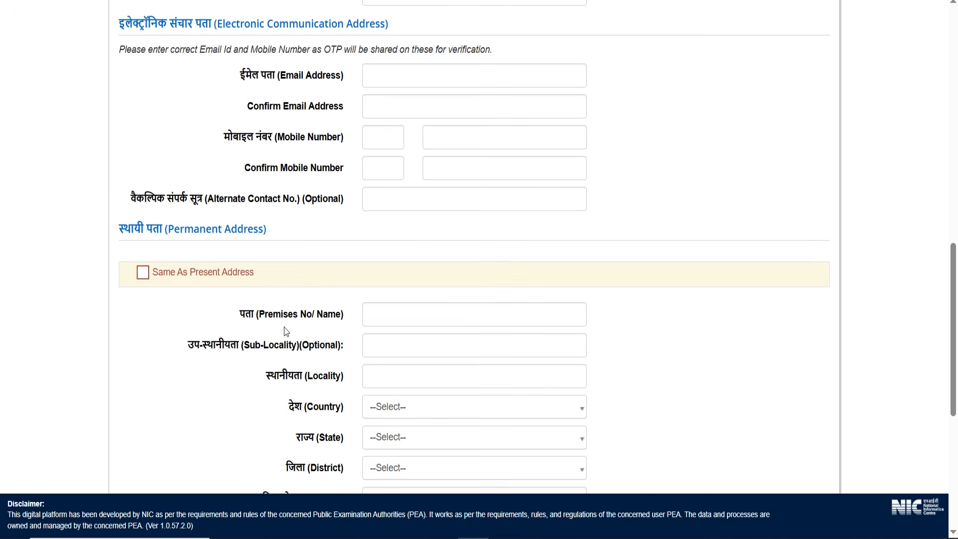
scroll(344, 197, up, 3)
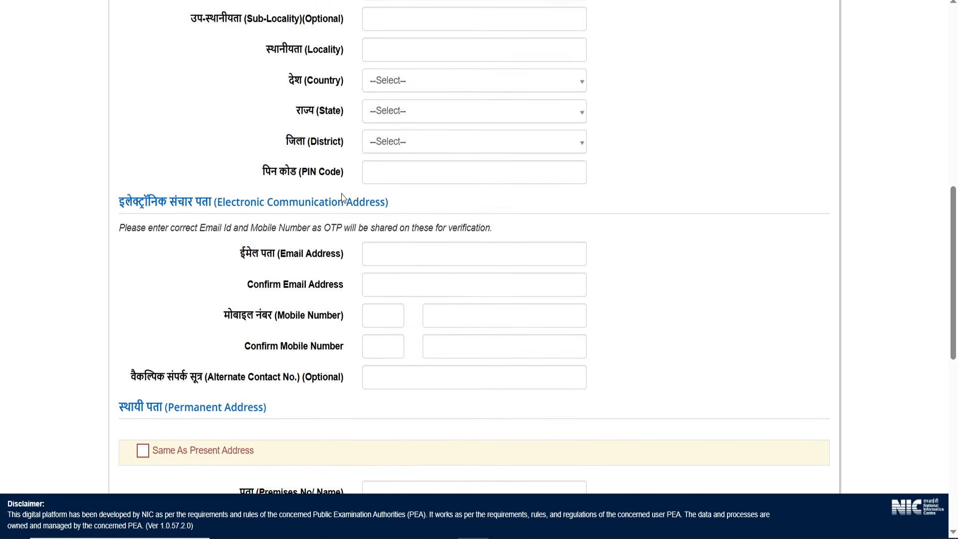
scroll(250, 242, down, 3)
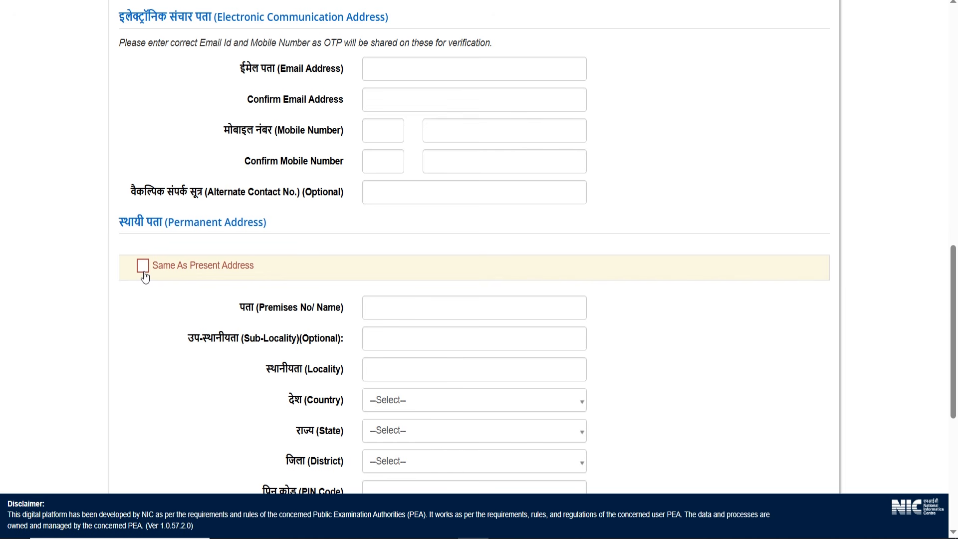
Scroll through the Password and CAPTCHA sections to submit and reach the Review Page.
scroll(161, 268, down, 2)
scroll(166, 265, down, 2)
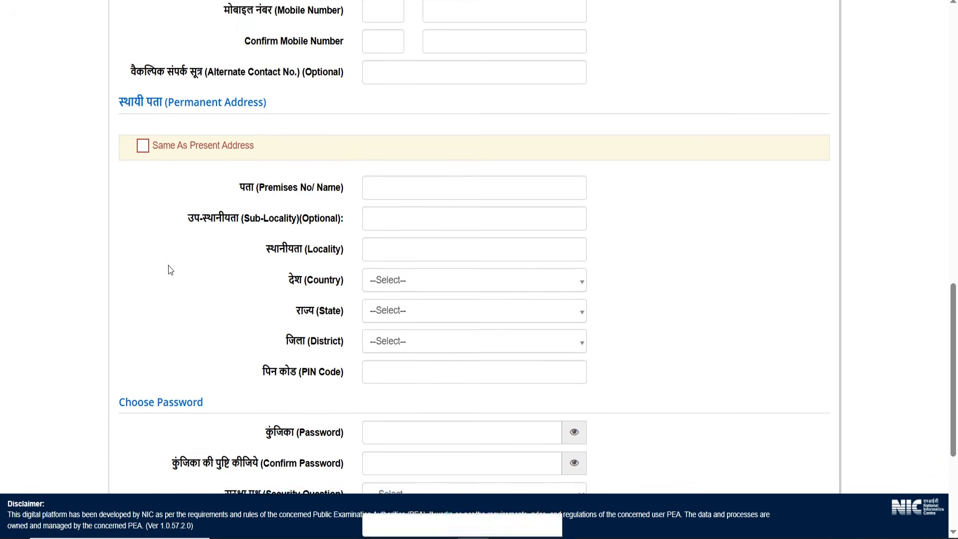
scroll(167, 266, up, 2)
scroll(168, 268, down, 2)
scroll(170, 273, down, 2)
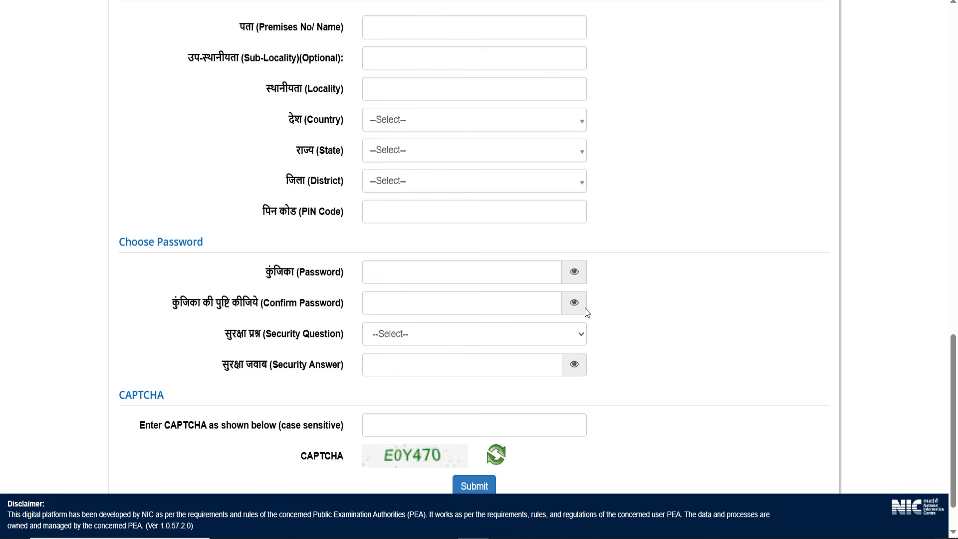
scroll(391, 368, up, 2)
scroll(391, 368, down, 3)
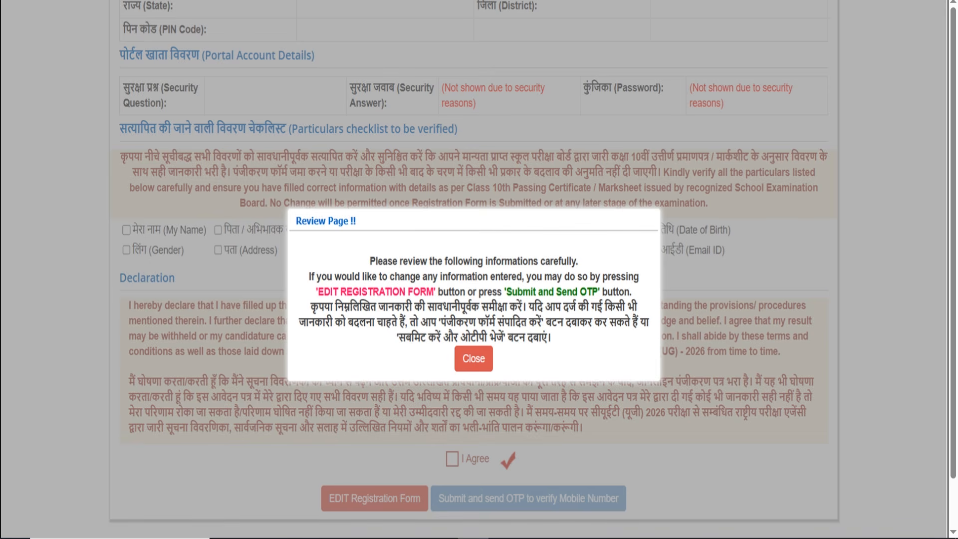
Dismiss the review notice, tick all eight particulars from Name to Email ID, agree, and request the OTP.
click(480, 367)
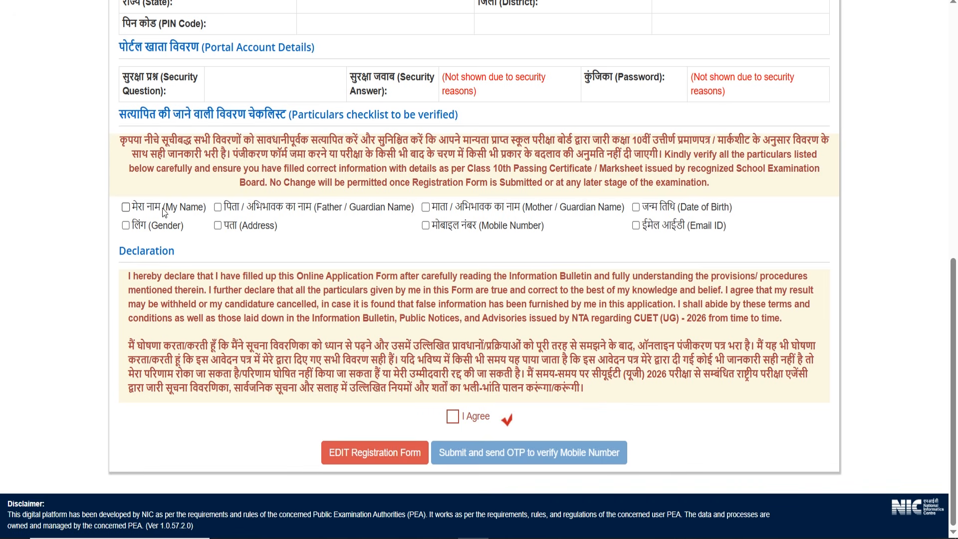
click(125, 206)
click(217, 207)
click(425, 207)
click(636, 207)
click(126, 225)
click(217, 224)
click(424, 225)
click(635, 225)
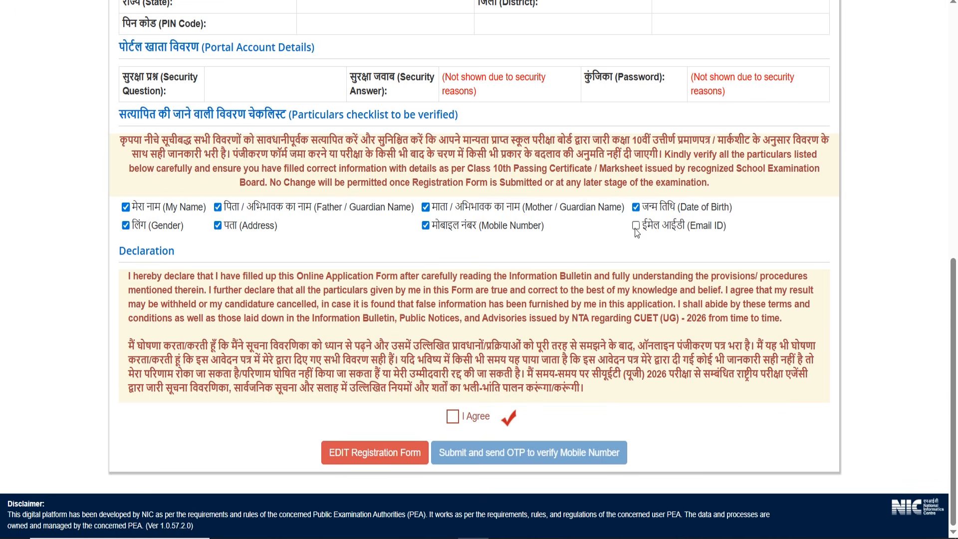
click(455, 416)
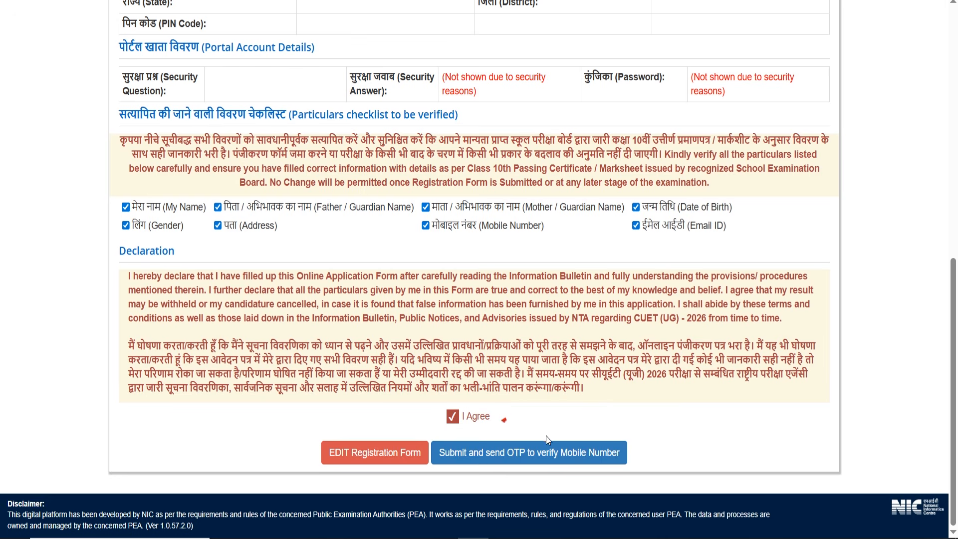
click(588, 458)
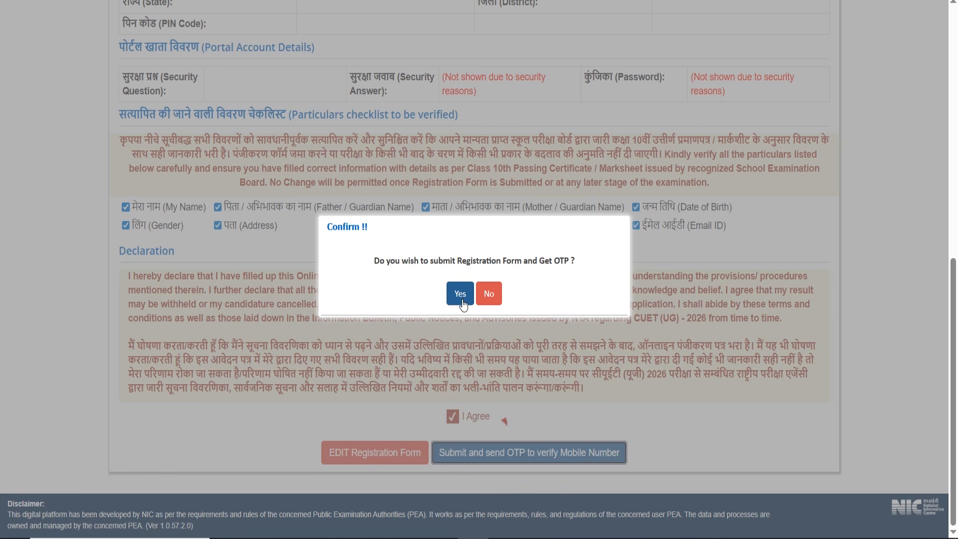
Answer Yes in the Confirm dialog to have the OTP sent by SMS.
click(461, 297)
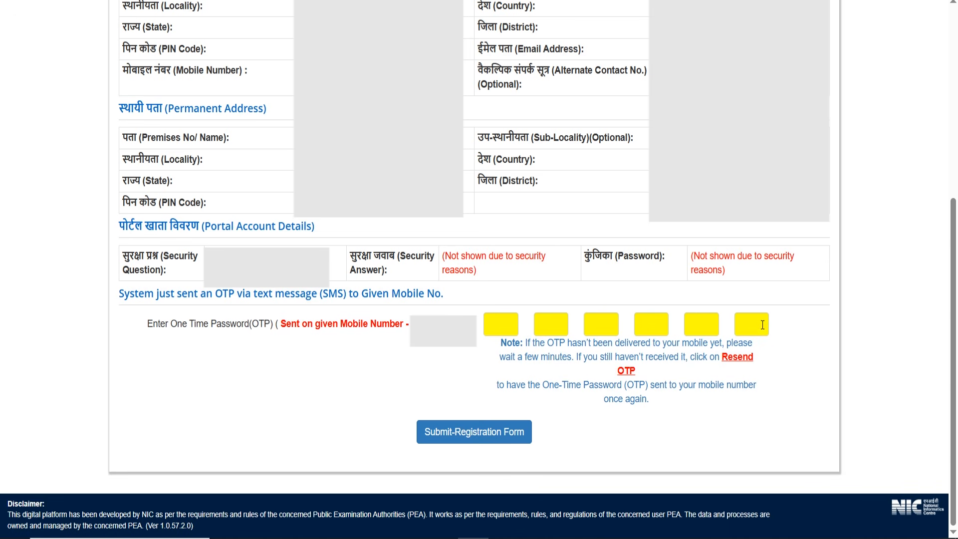
Enter the six-digit SMS verification code and submit the registration form.
click(511, 322)
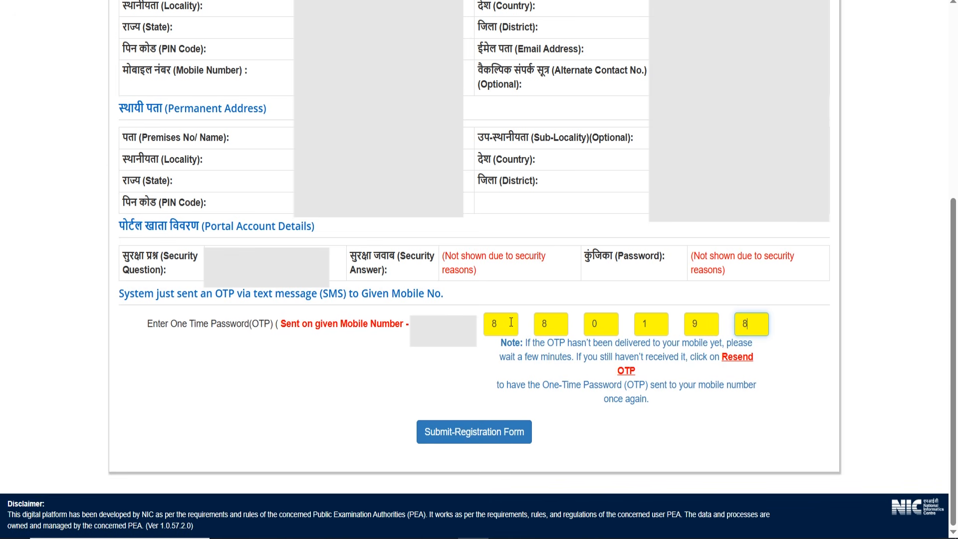
click(471, 432)
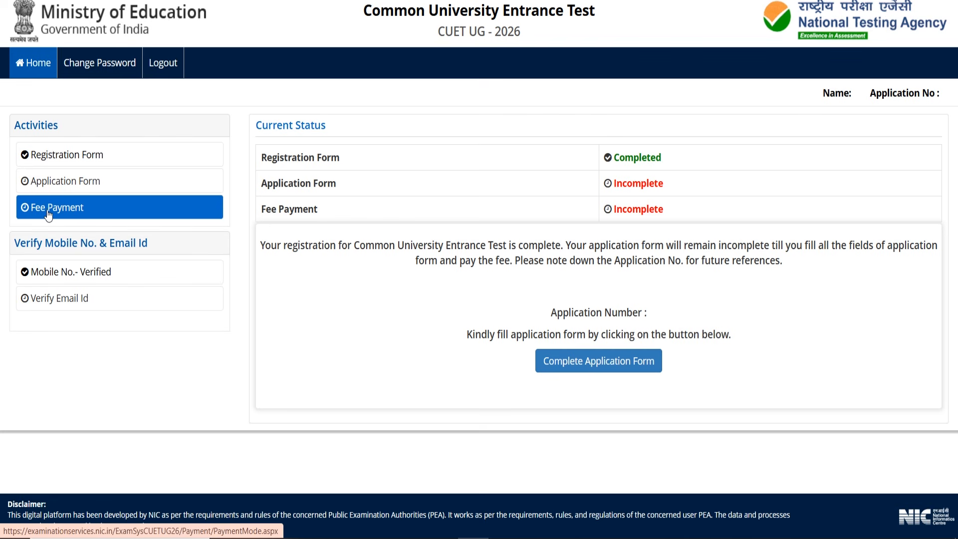
From the dashboard's Activities, go to Complete Application Form to list the twelve steps.
drag(21, 125, 58, 123)
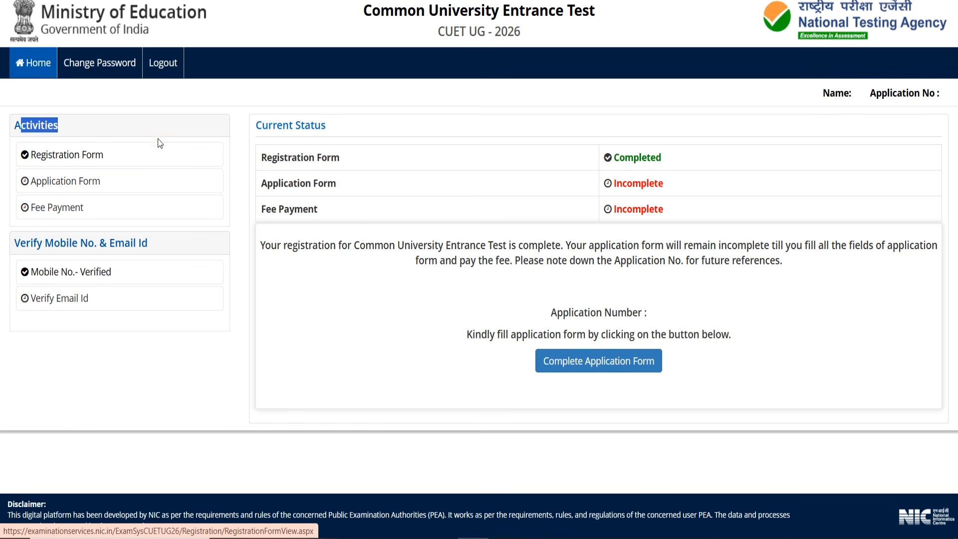
click(155, 126)
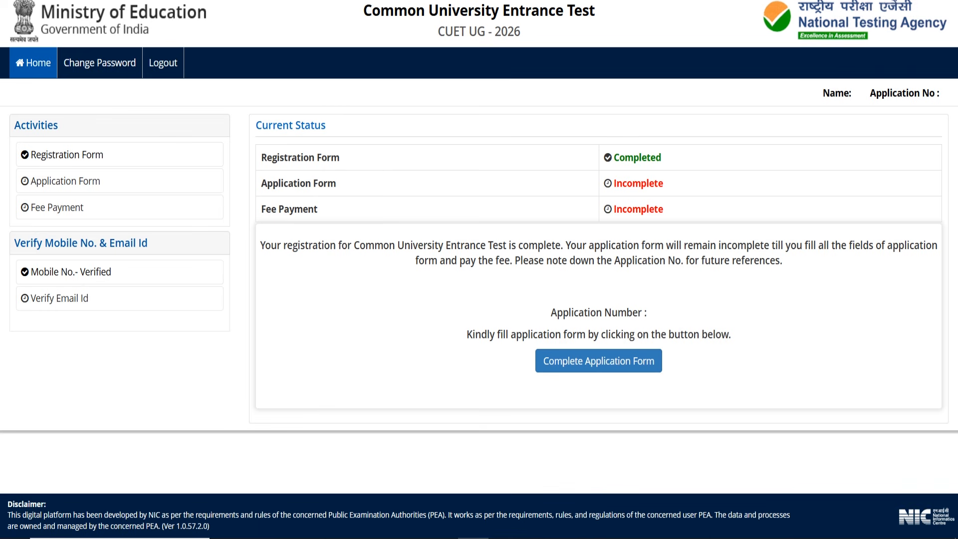
click(184, 1)
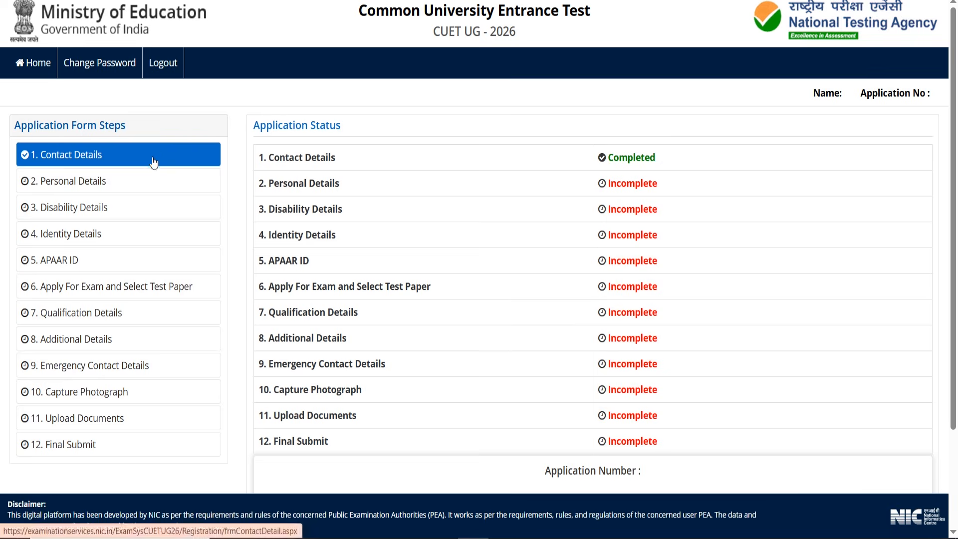
Look over the Application Form Steps list and scroll down to 2. Personal Details.
drag(15, 125, 128, 130)
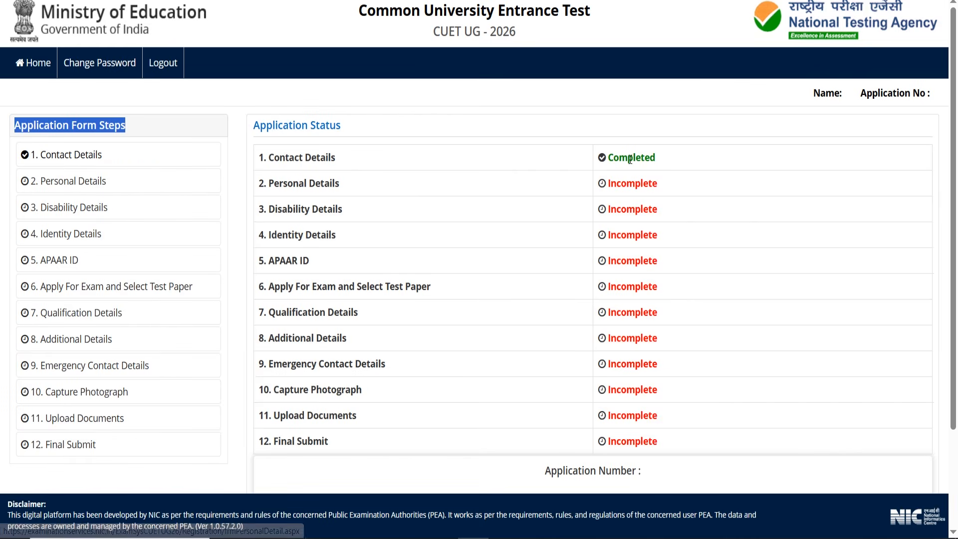
click(148, 123)
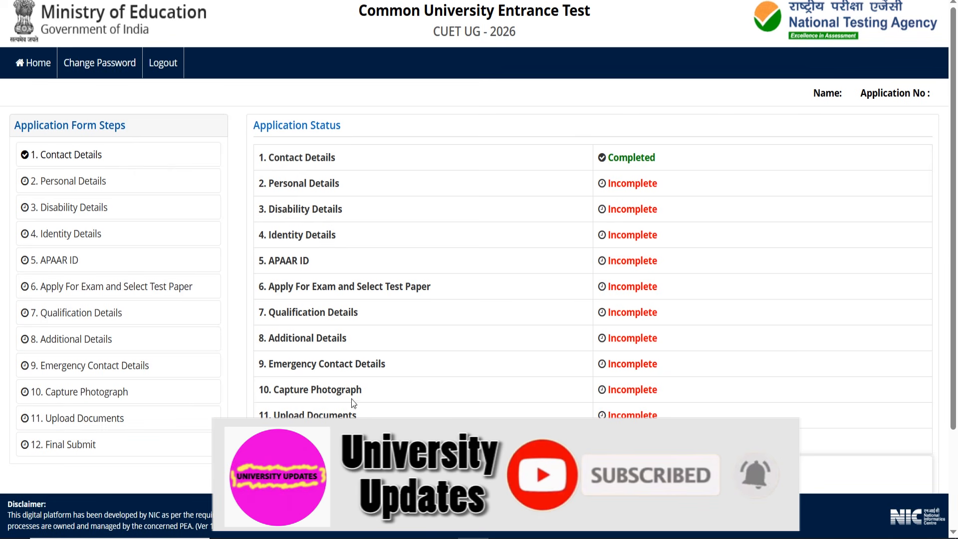
scroll(500, 289, down, 2)
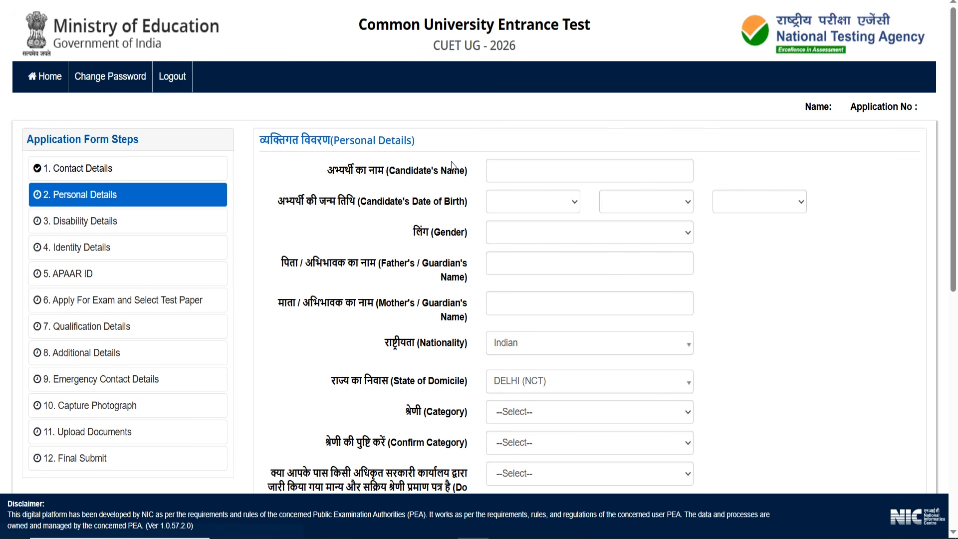
scroll(454, 166, down, 2)
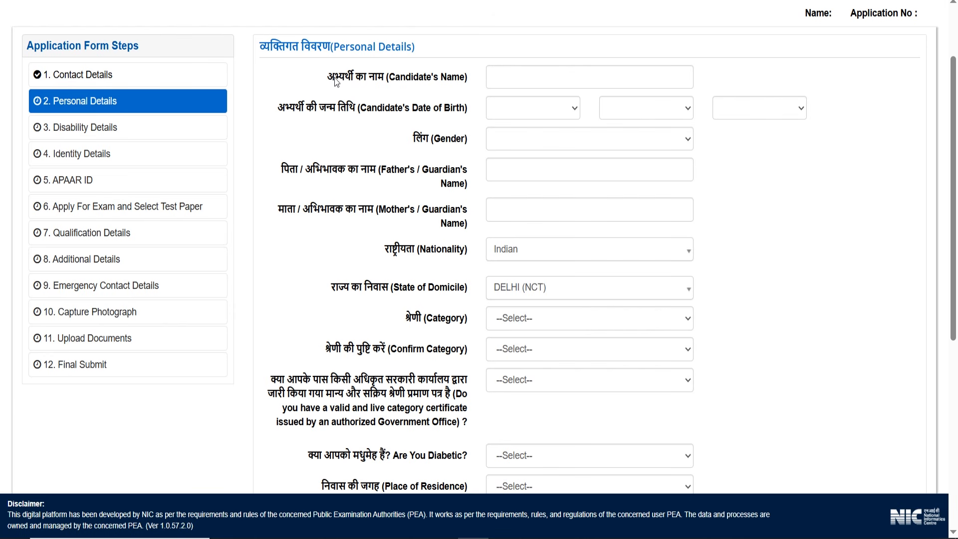
drag(330, 76, 476, 80)
drag(478, 79, 478, 80)
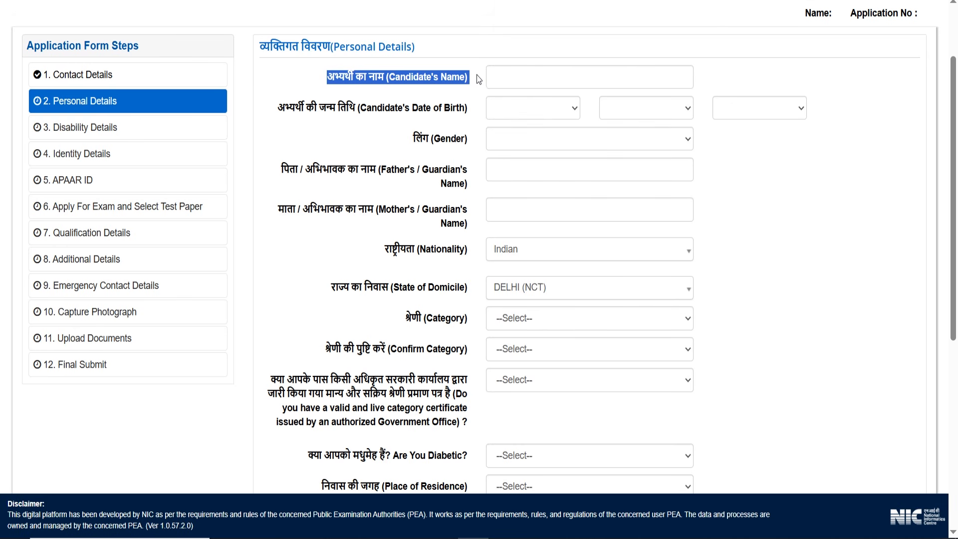
click(389, 82)
drag(465, 78, 468, 112)
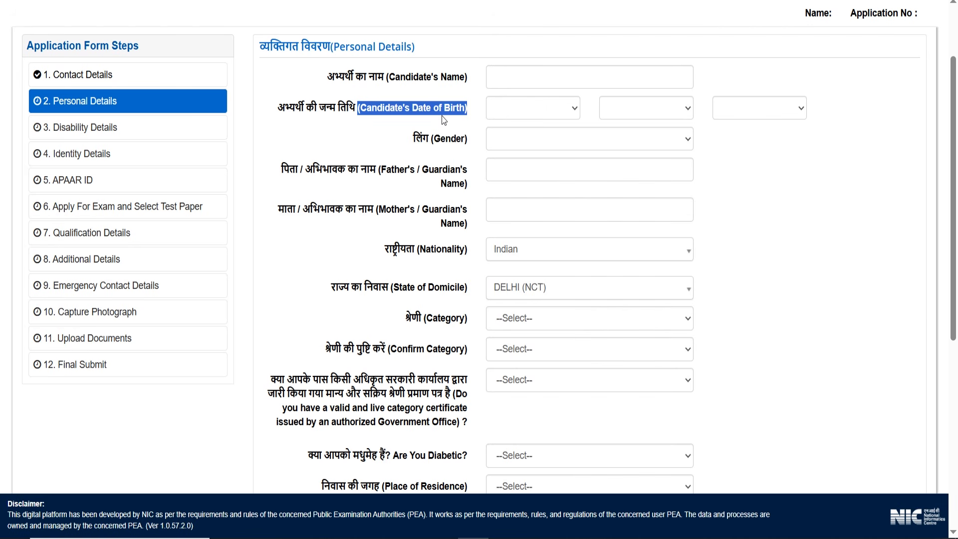
drag(430, 140, 468, 143)
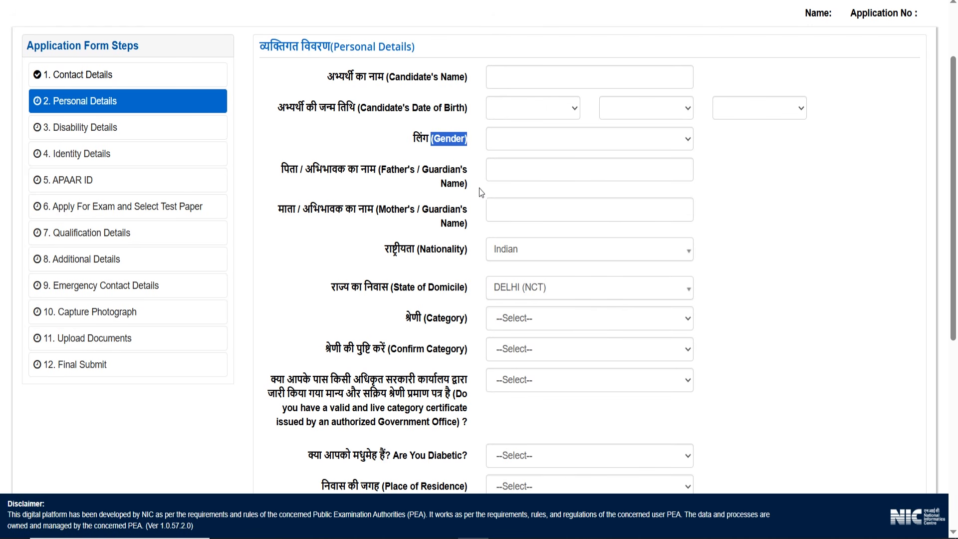
drag(472, 191, 382, 172)
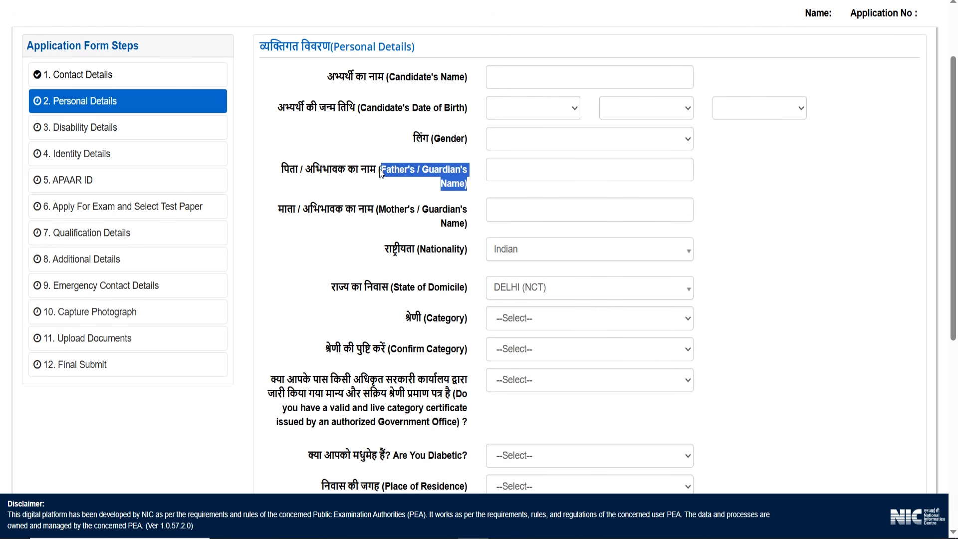
drag(374, 212, 468, 226)
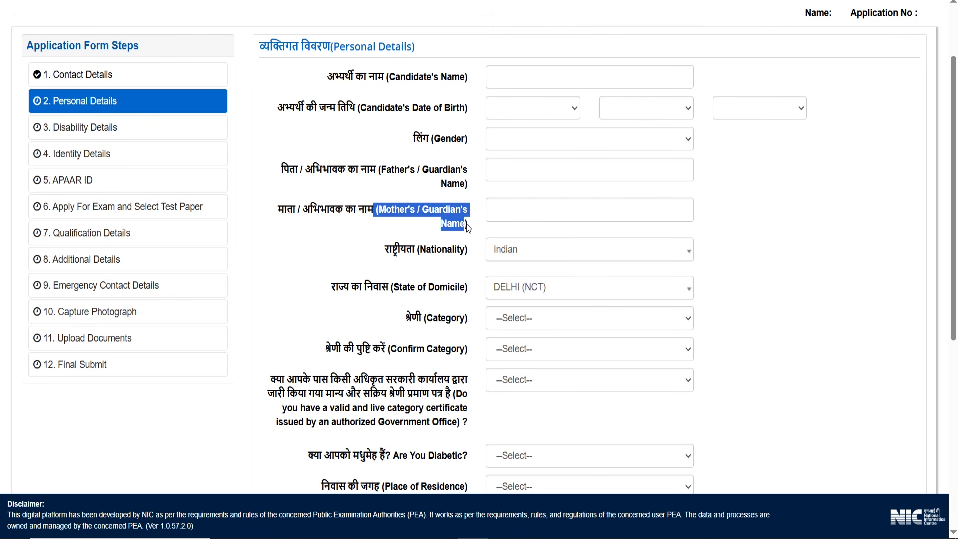
drag(405, 251, 471, 259)
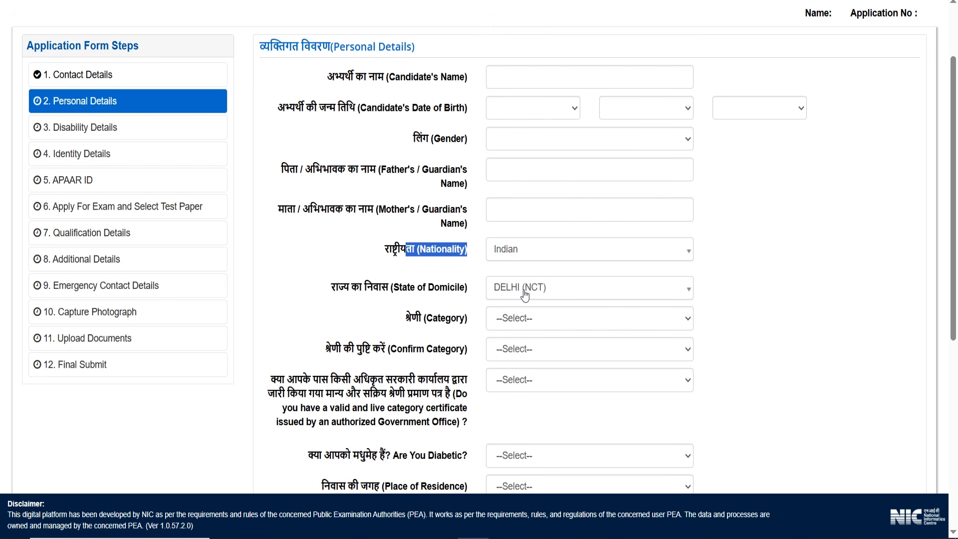
drag(405, 321, 468, 324)
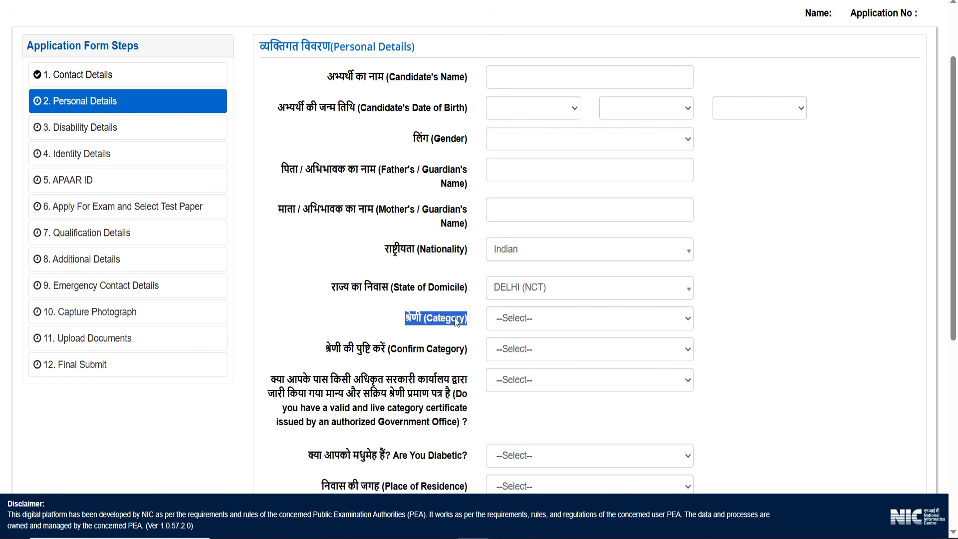
scroll(455, 309, down, 2)
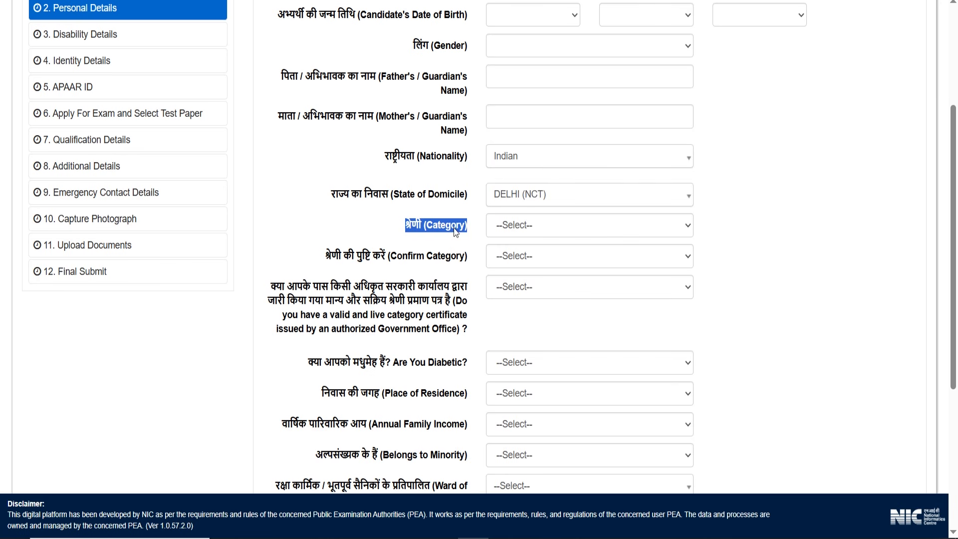
scroll(525, 237, up, 2)
scroll(477, 235, down, 2)
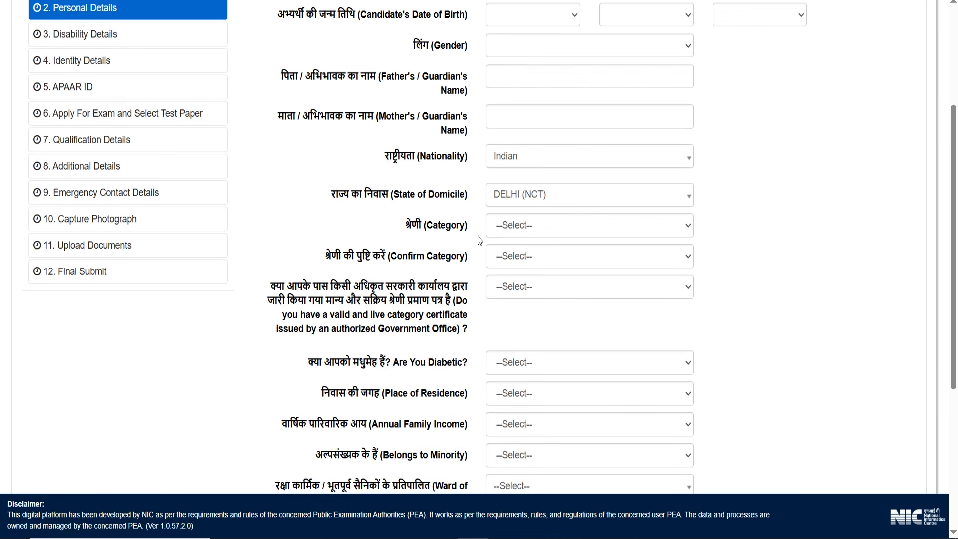
click(499, 228)
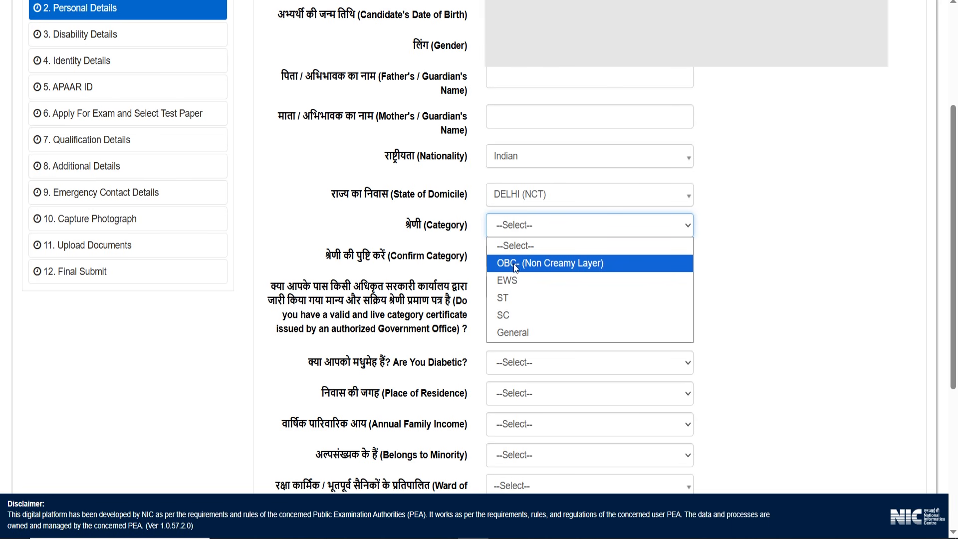
click(573, 270)
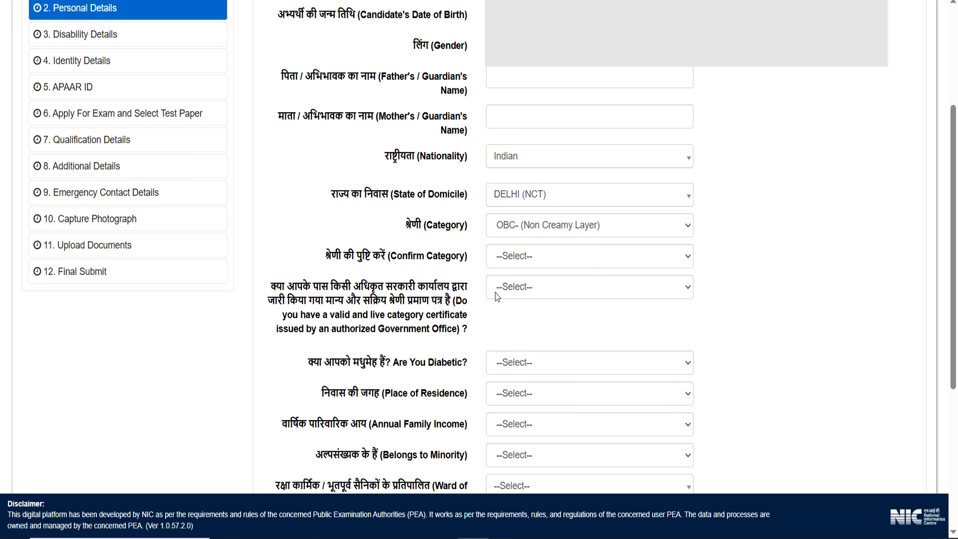
scroll(521, 270, down, 2)
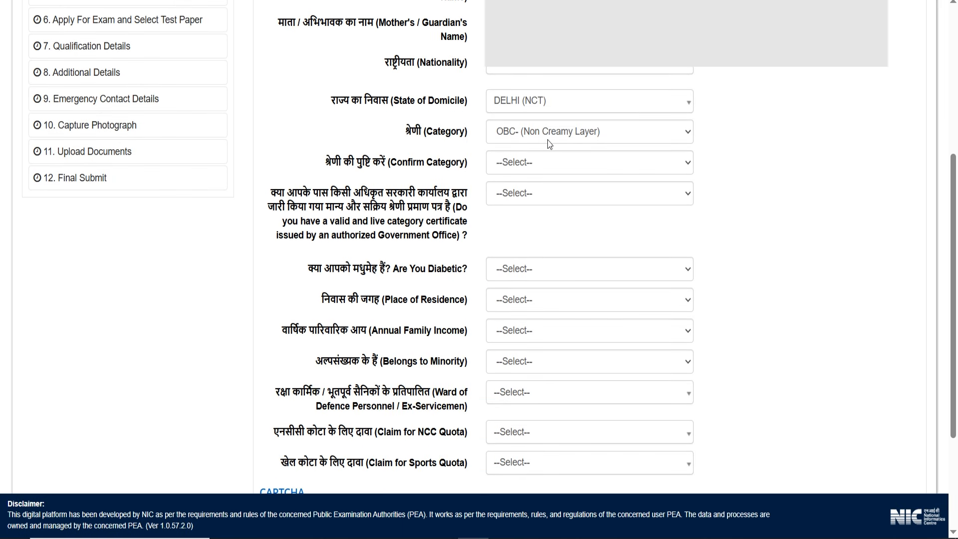
click(523, 163)
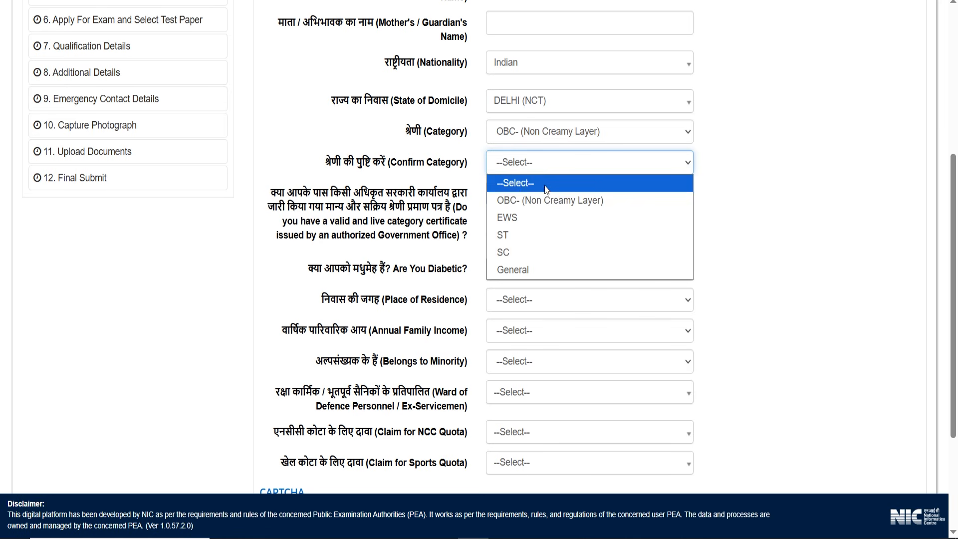
click(541, 199)
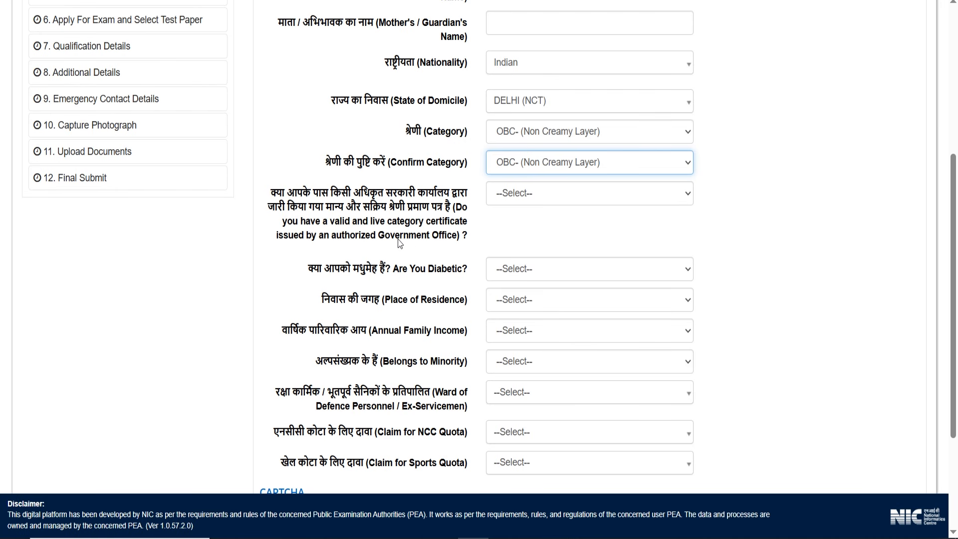
click(538, 194)
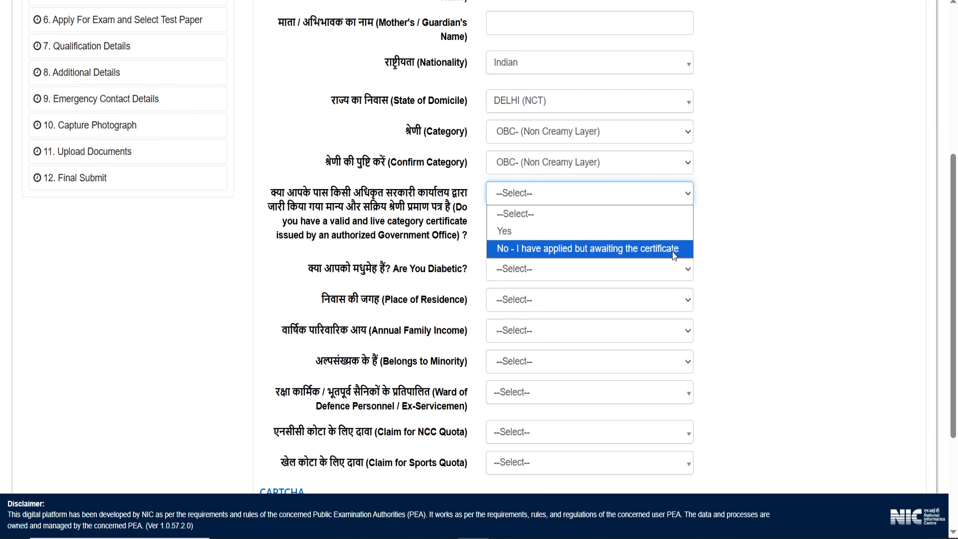
click(475, 233)
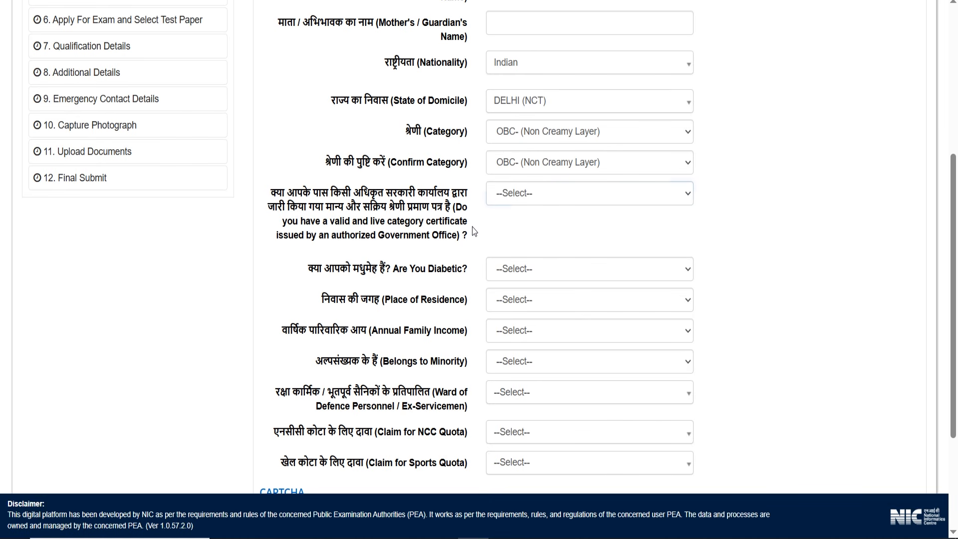
click(545, 132)
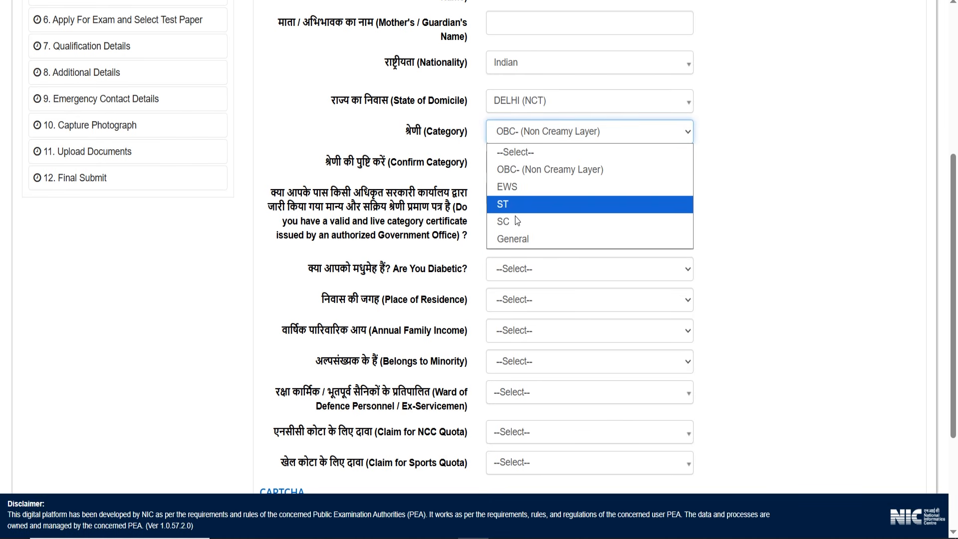
click(518, 196)
click(551, 160)
click(539, 216)
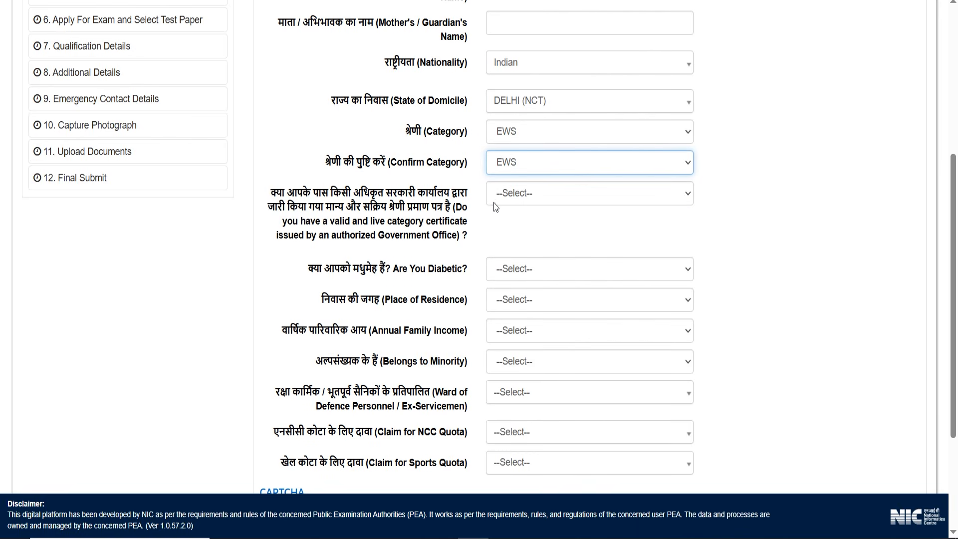
click(524, 140)
click(525, 201)
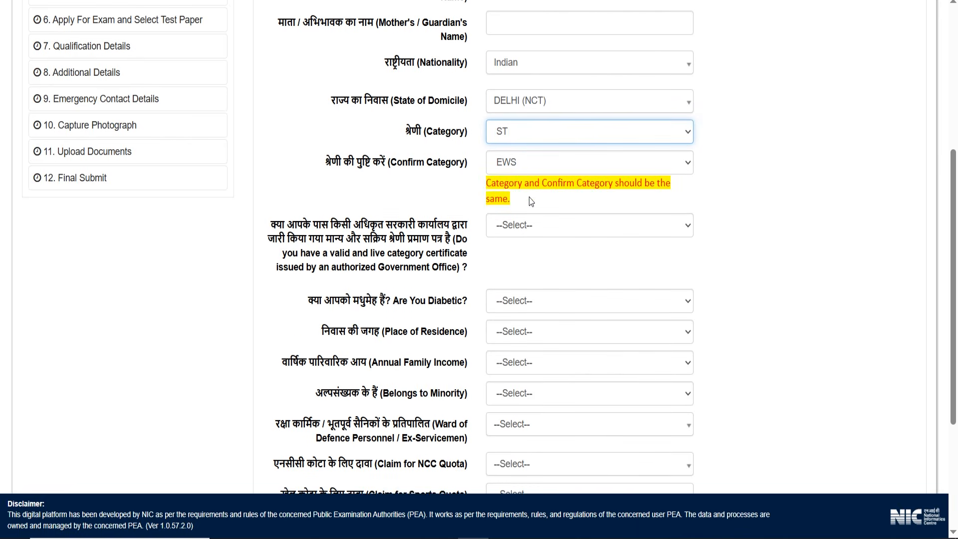
click(544, 163)
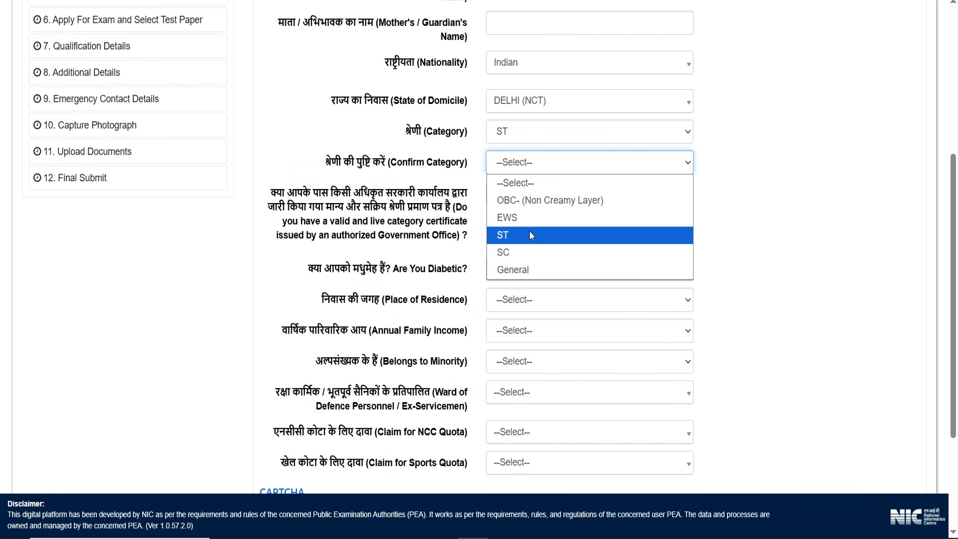
click(531, 232)
click(551, 198)
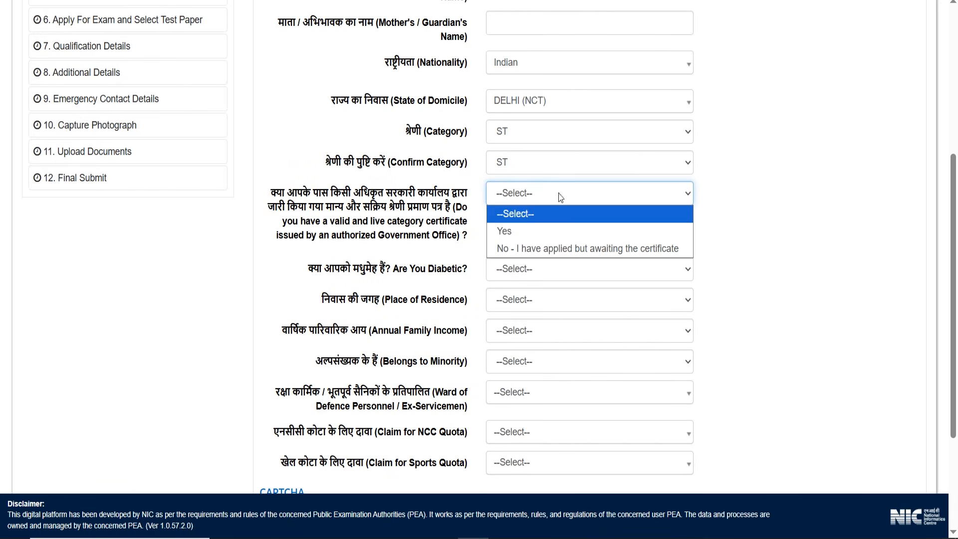
click(523, 133)
click(523, 239)
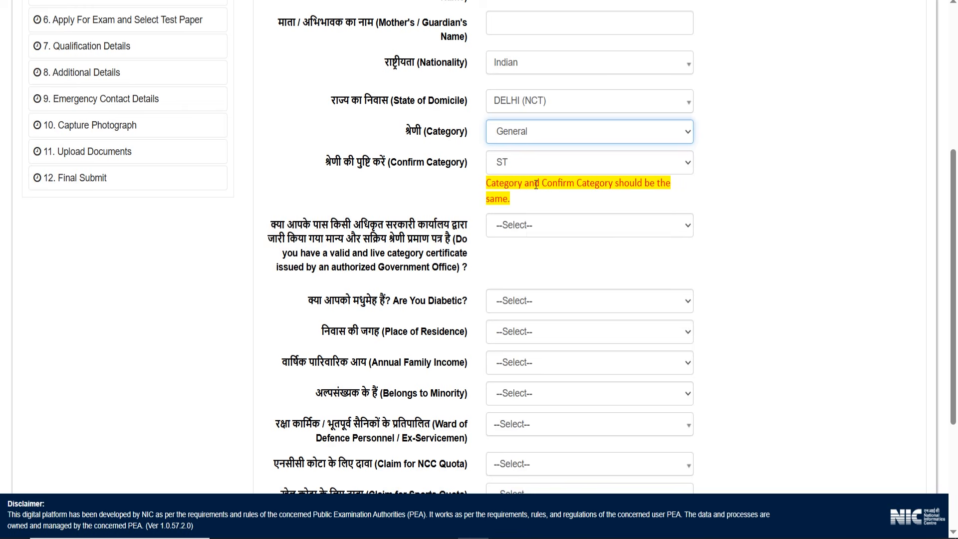
click(536, 163)
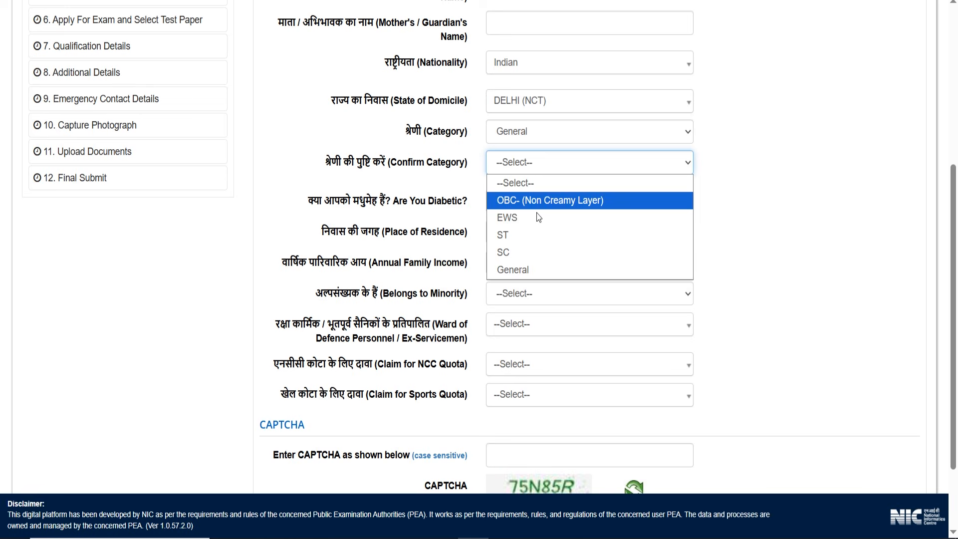
click(527, 270)
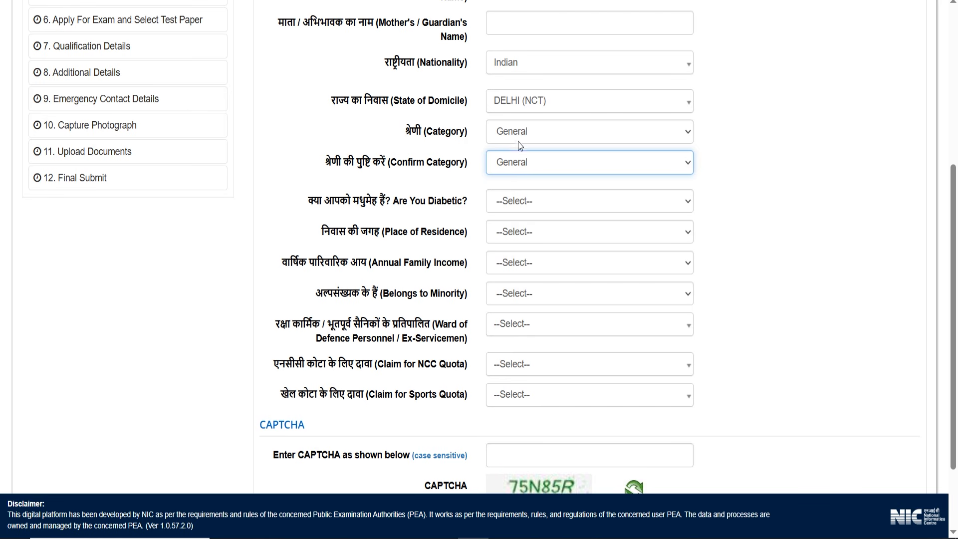
click(762, 137)
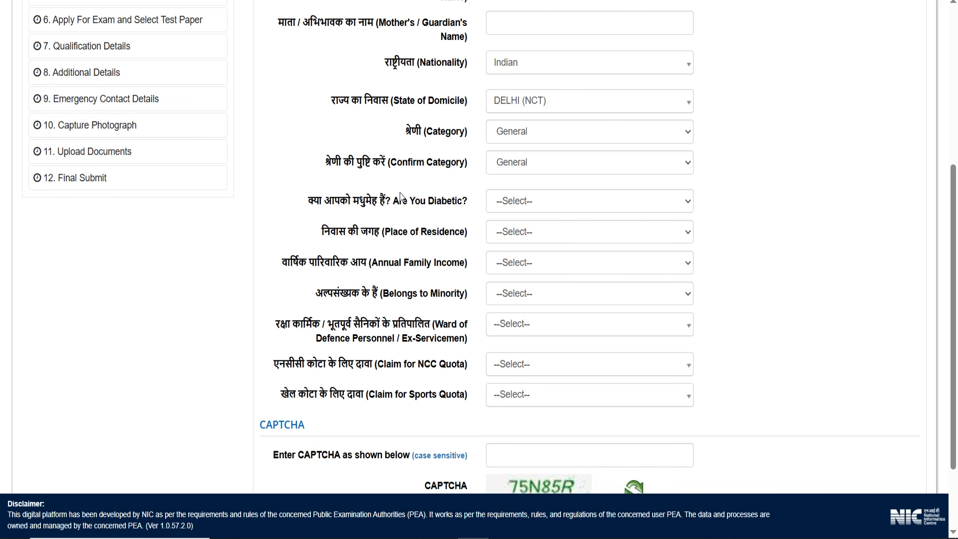
drag(306, 208, 468, 214)
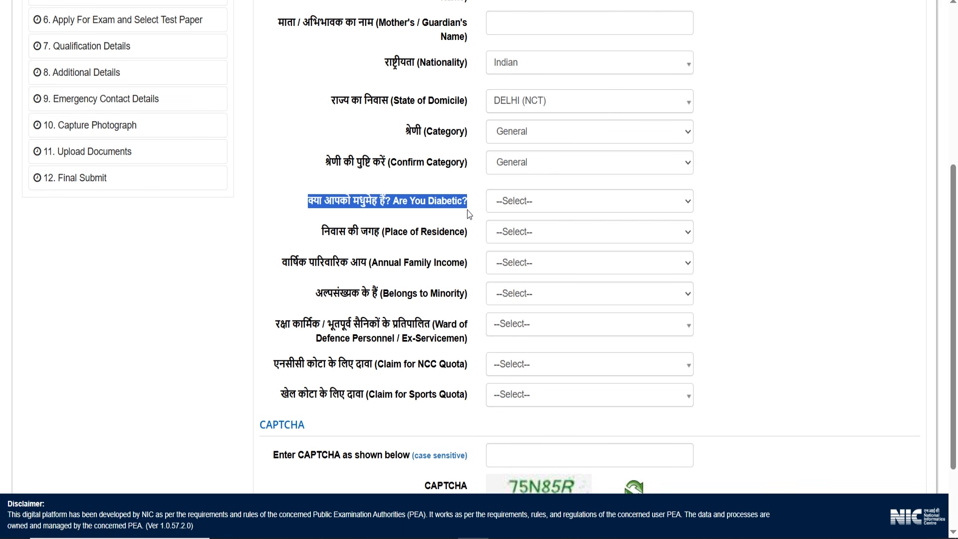
Set 'Are You Diabetic?' to No.
click(533, 211)
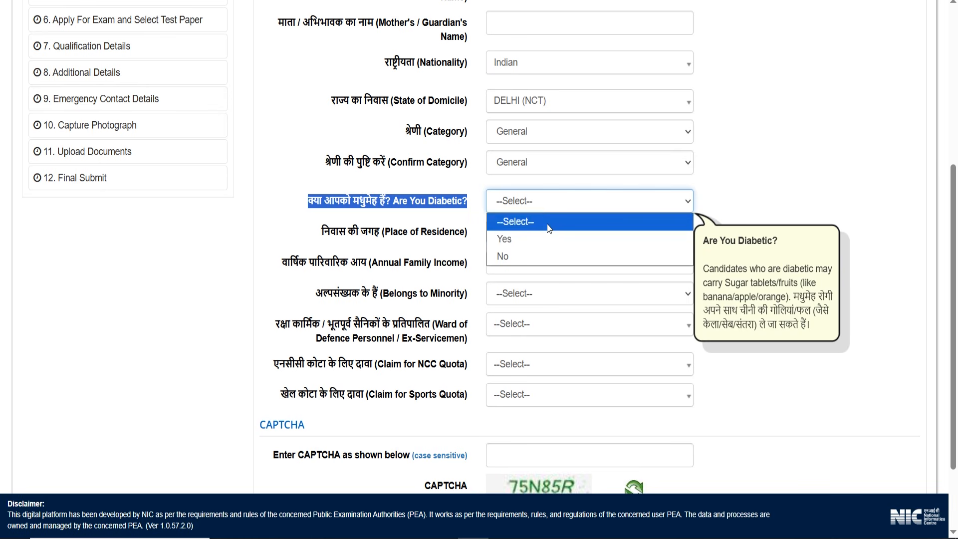
click(546, 251)
click(421, 238)
Review the Place of Residence and Annual Family Income choices without selecting any.
drag(375, 237, 509, 238)
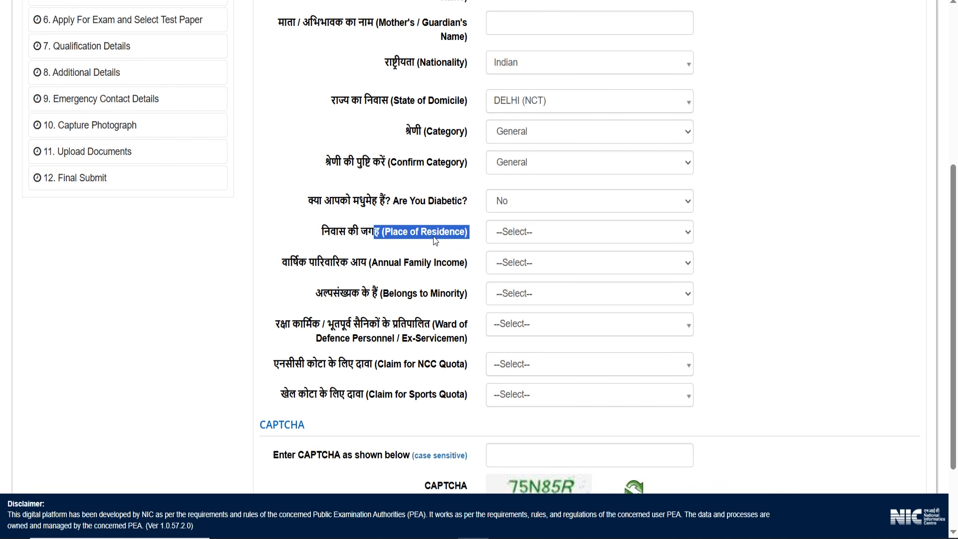
click(435, 240)
click(499, 242)
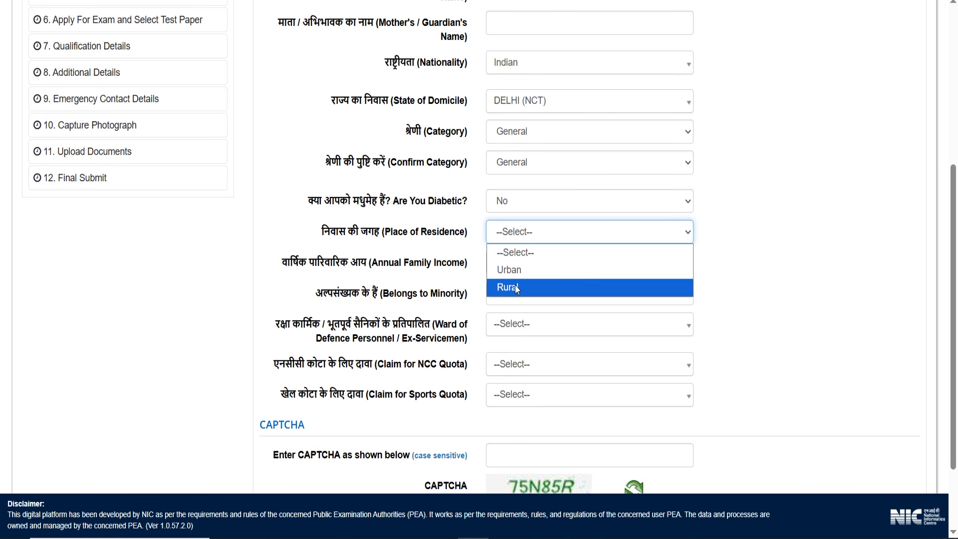
click(460, 267)
drag(381, 269, 468, 266)
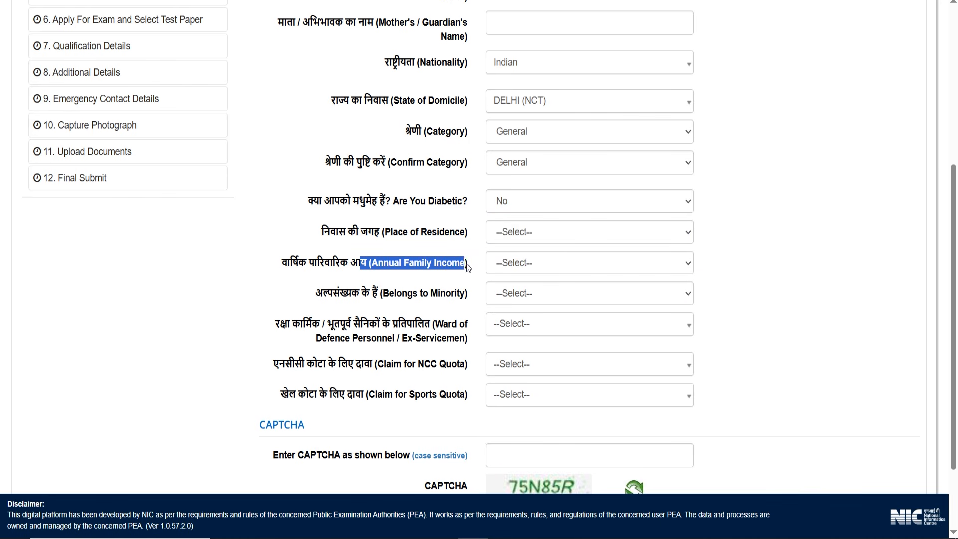
click(491, 265)
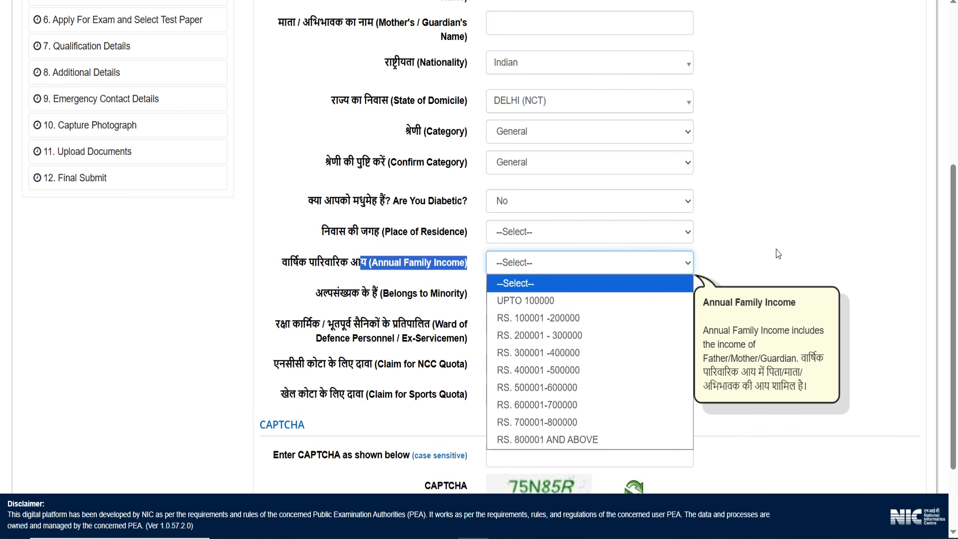
click(722, 223)
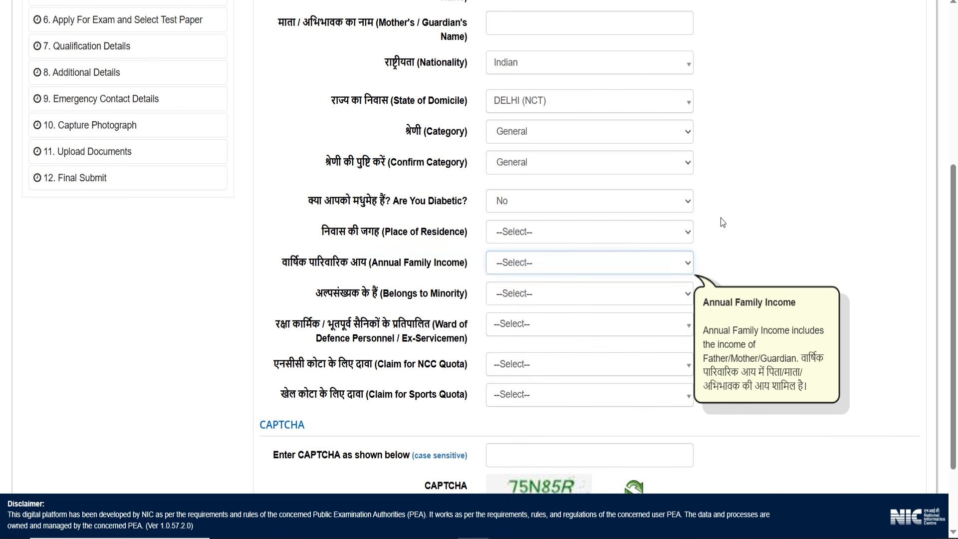
Review the Minority, Ward of Defence Personnel, NCC Quota and Sports Quota questions, leaving them unchanged.
scroll(403, 221, down, 2)
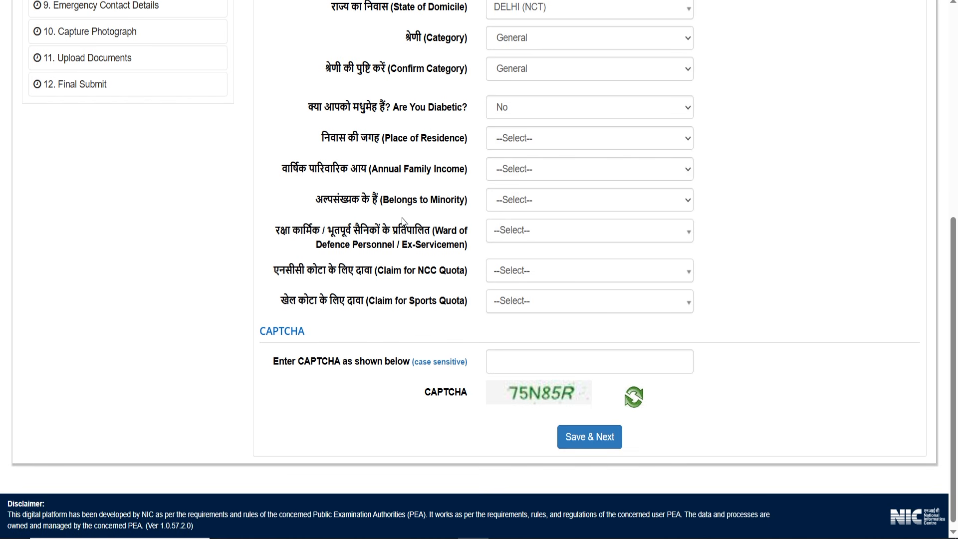
drag(390, 200, 486, 202)
click(497, 202)
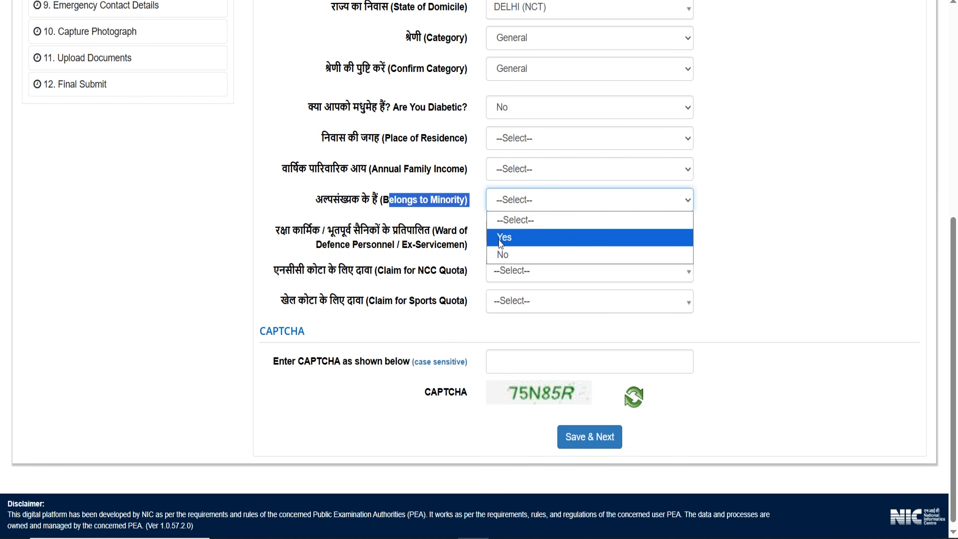
click(366, 252)
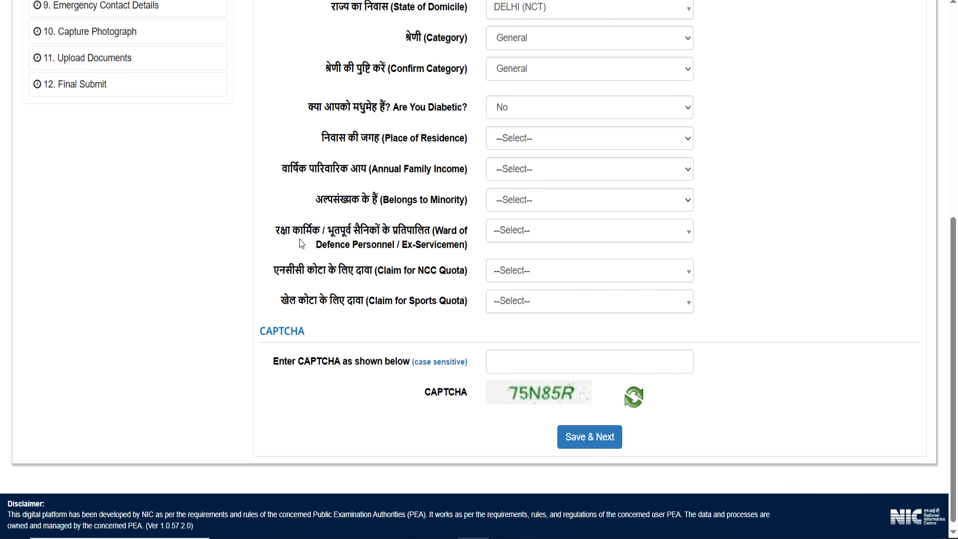
drag(282, 232, 473, 256)
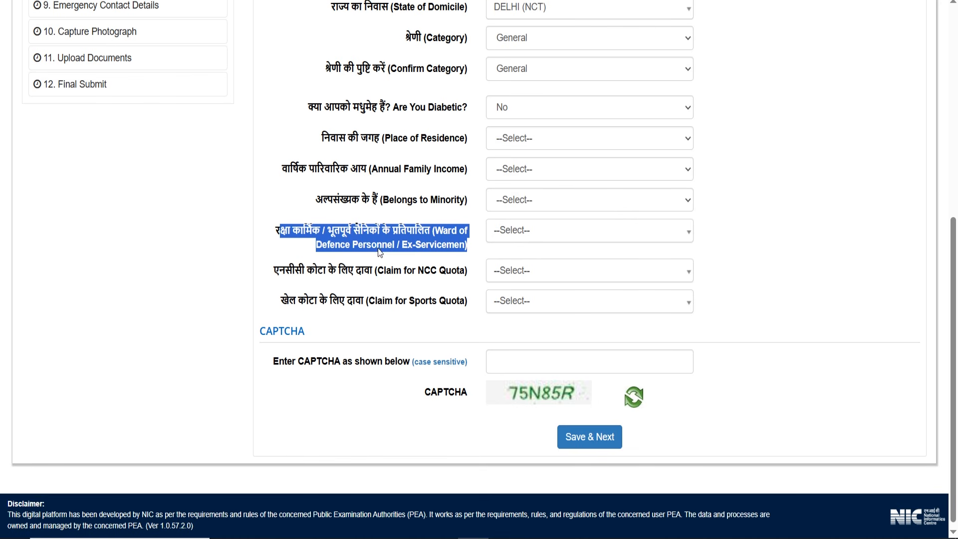
click(486, 240)
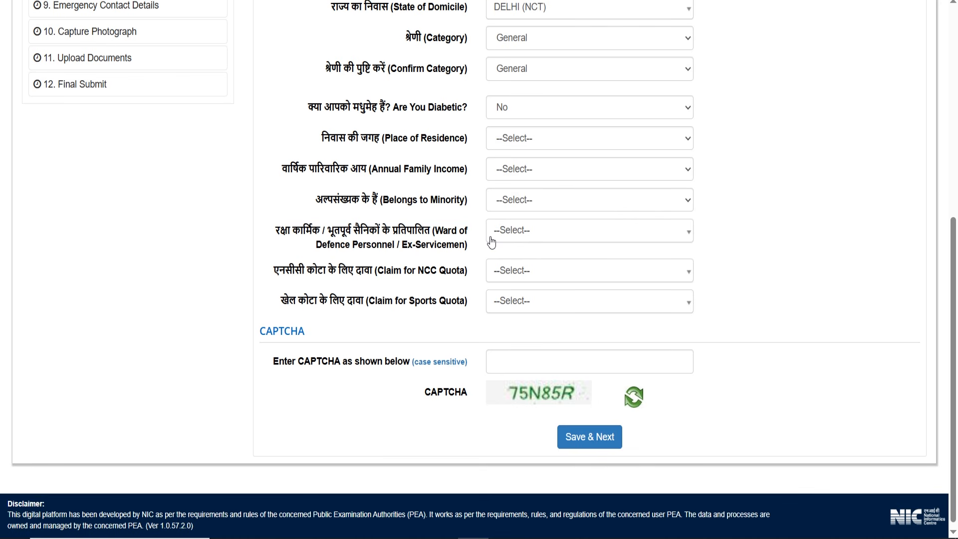
drag(377, 270, 474, 278)
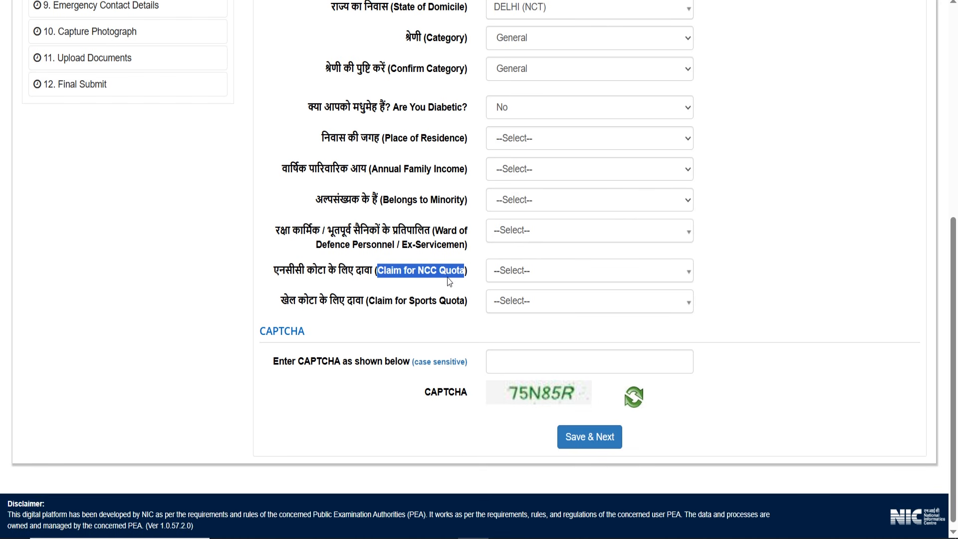
drag(367, 304, 470, 305)
click(503, 308)
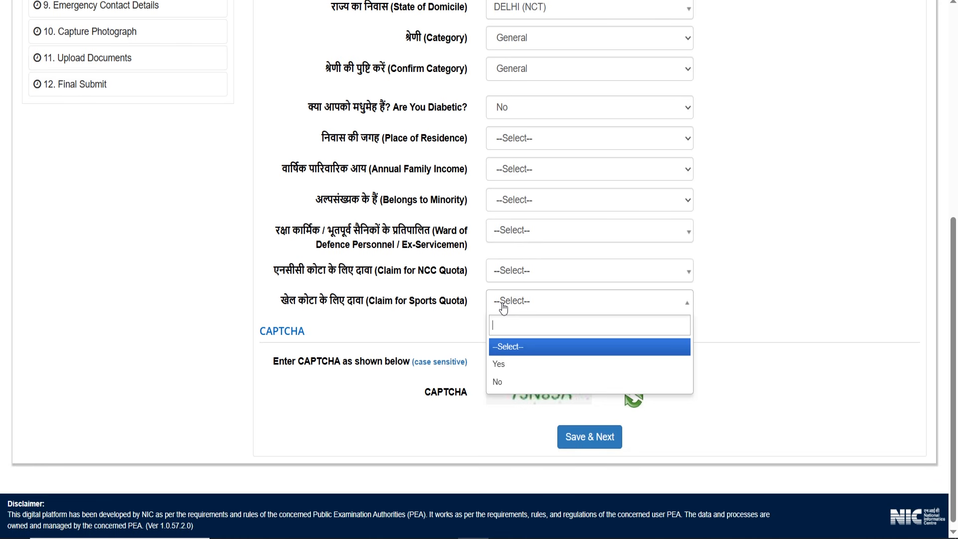
click(502, 305)
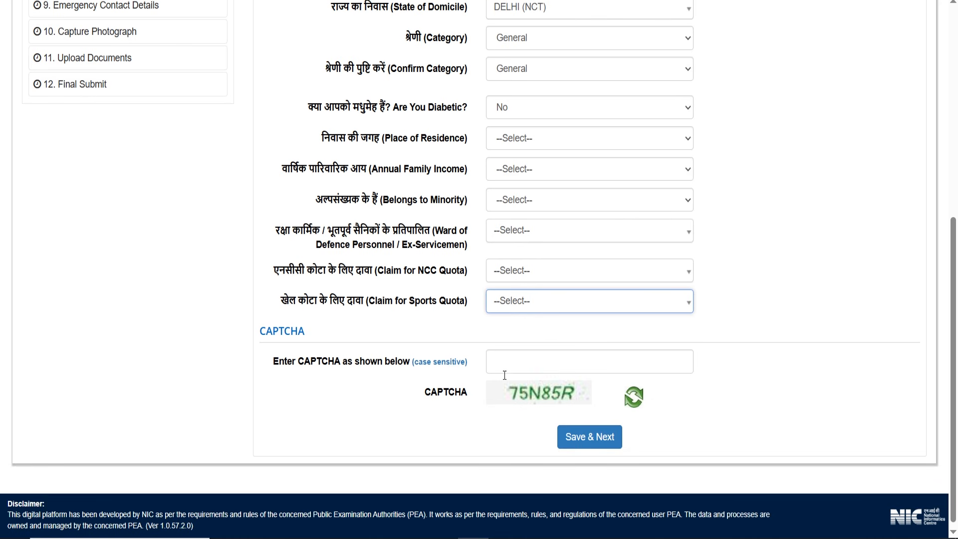
Submit Additional Details (Rural, RS. 800001 AND ABOVE, minority No) after the CAPTCHA, confirming with Yes.
drag(428, 395, 461, 396)
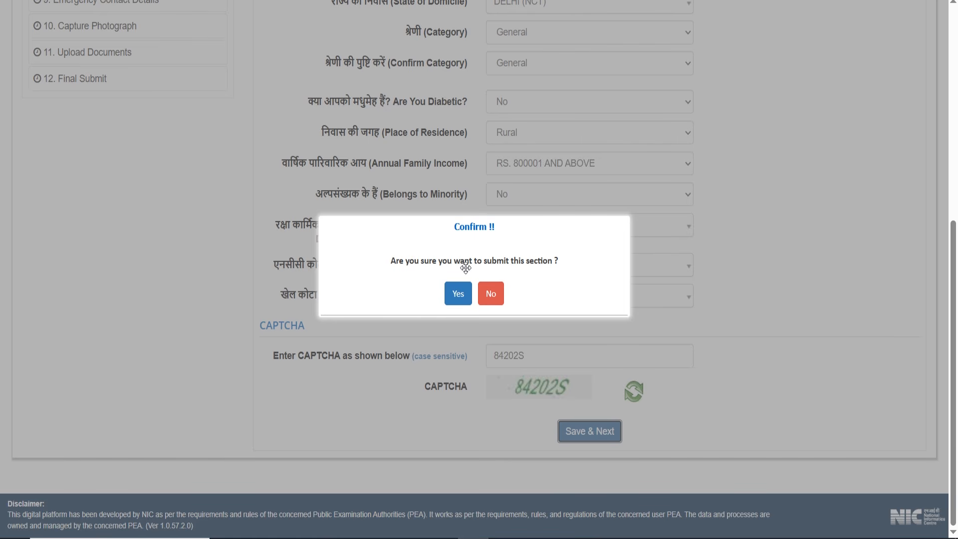
click(458, 294)
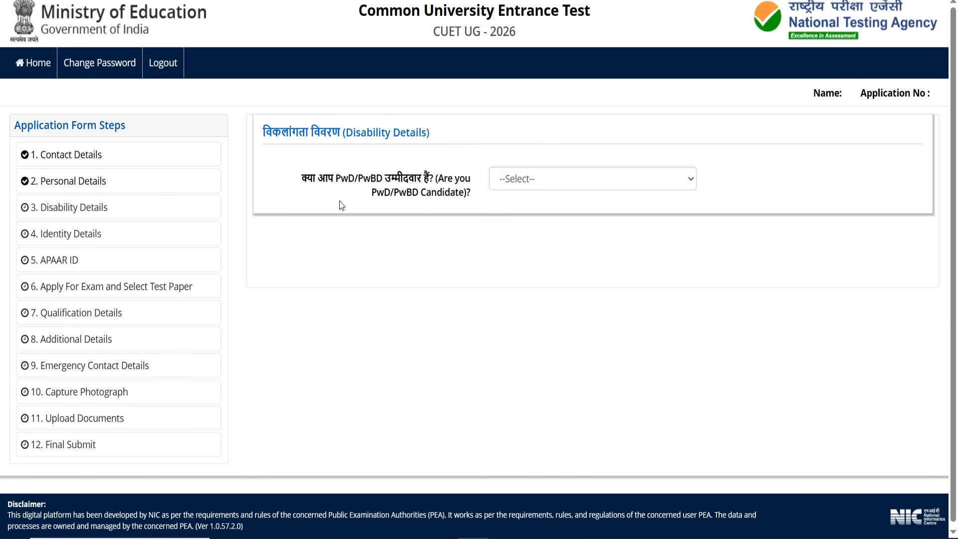
Answer Yes to 'Are you PwD/PwBD Candidate?' and choose Yes I have UDID Certificate.
click(581, 188)
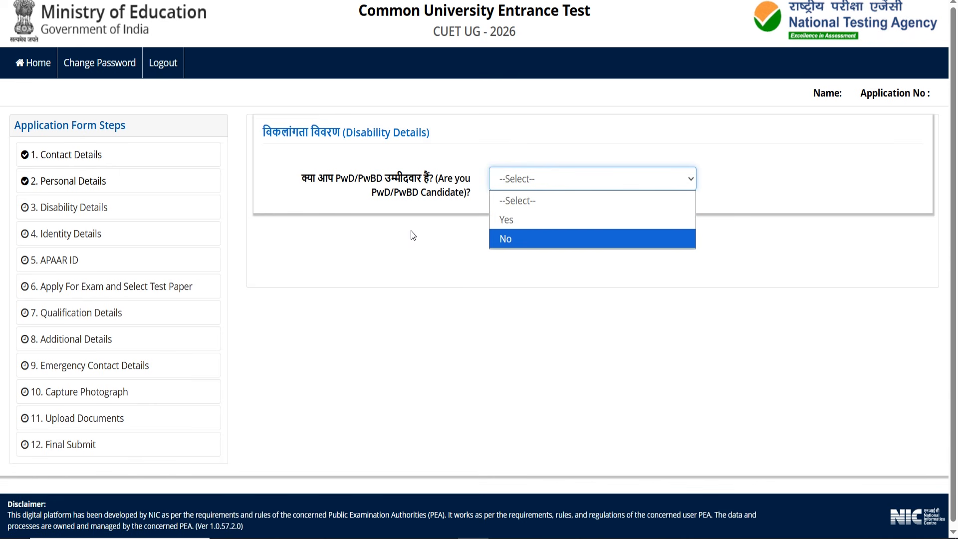
click(407, 189)
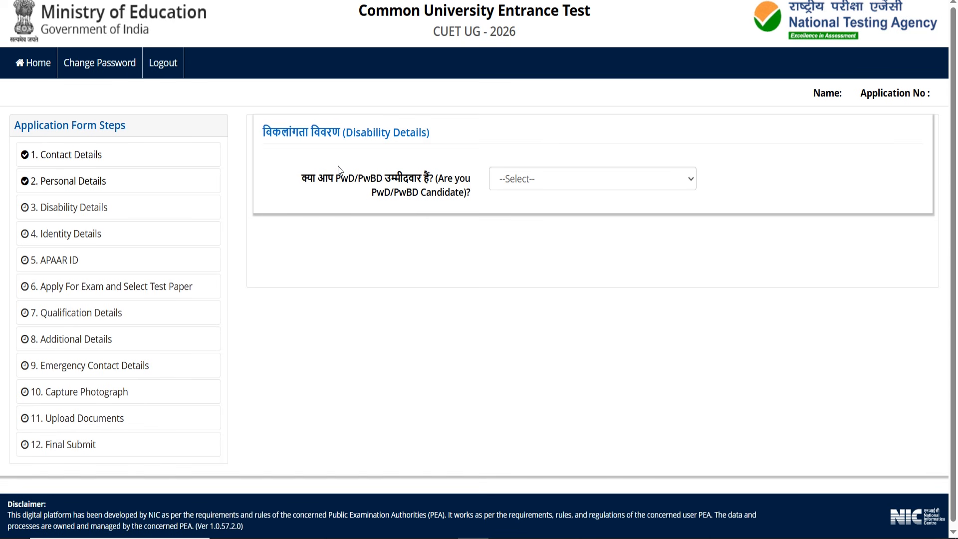
click(500, 186)
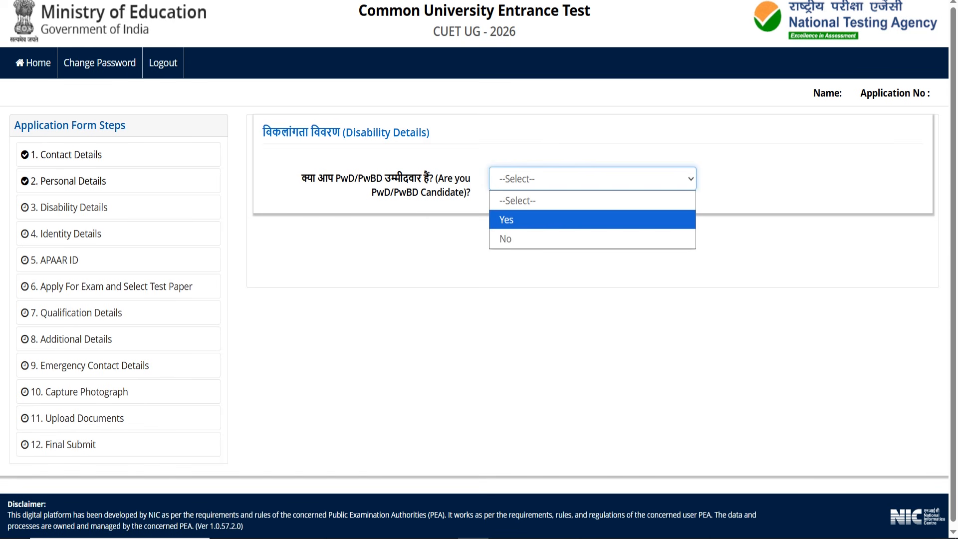
click(506, 220)
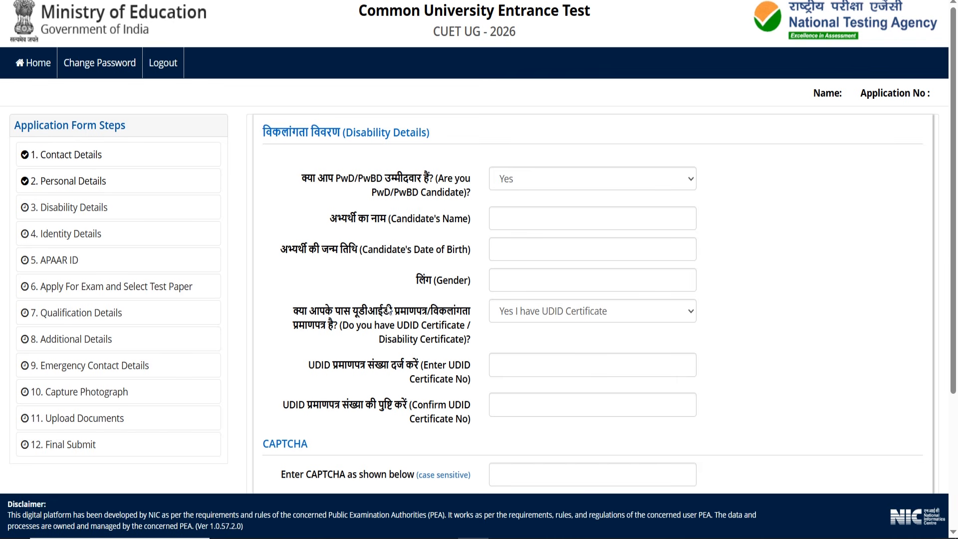
scroll(458, 235, down, 2)
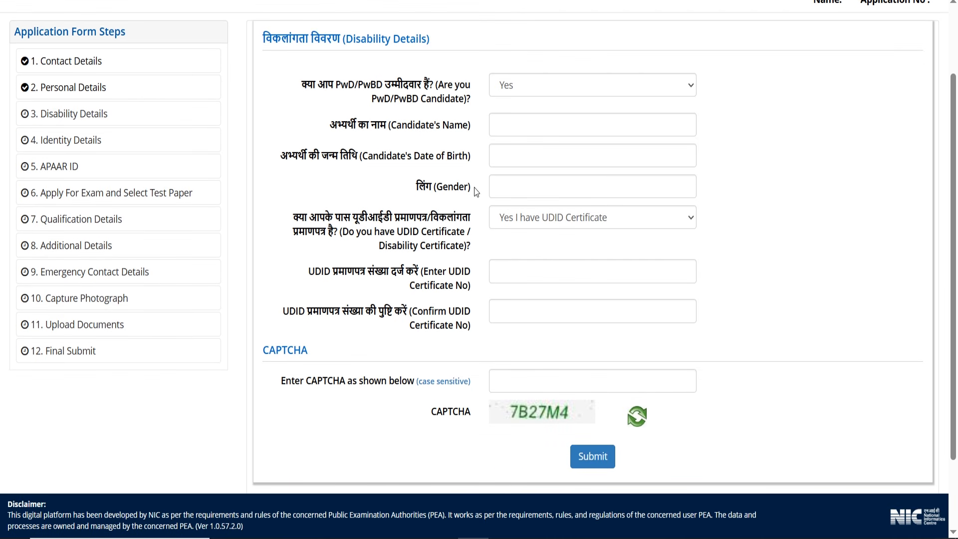
click(537, 225)
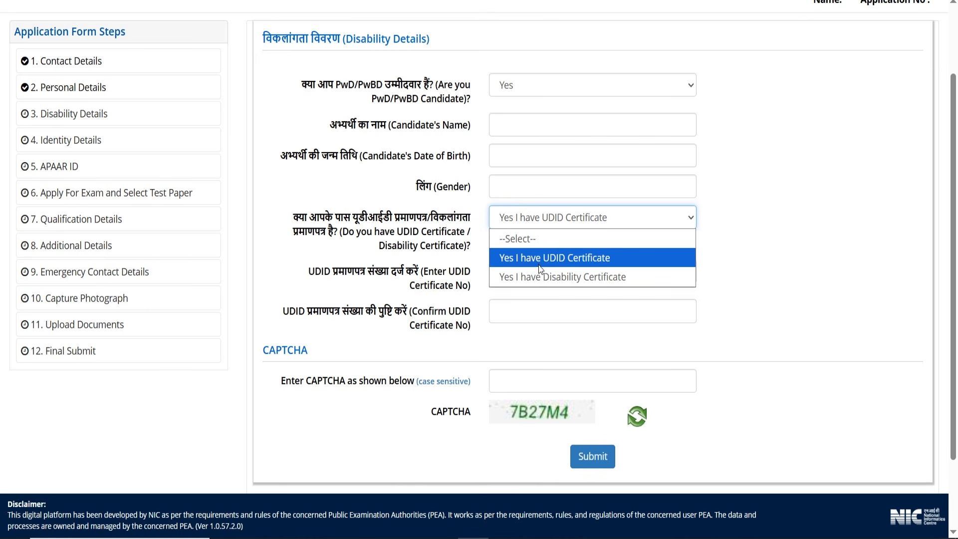
click(756, 210)
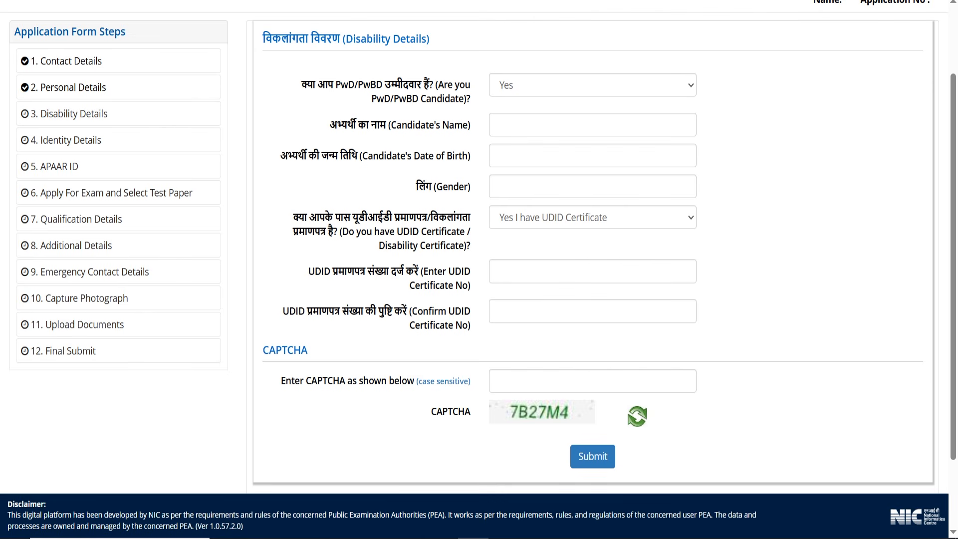
Check the UDID Card requirement in the PDF document notice, then return to the form.
click(215, 1)
drag(162, 308, 578, 340)
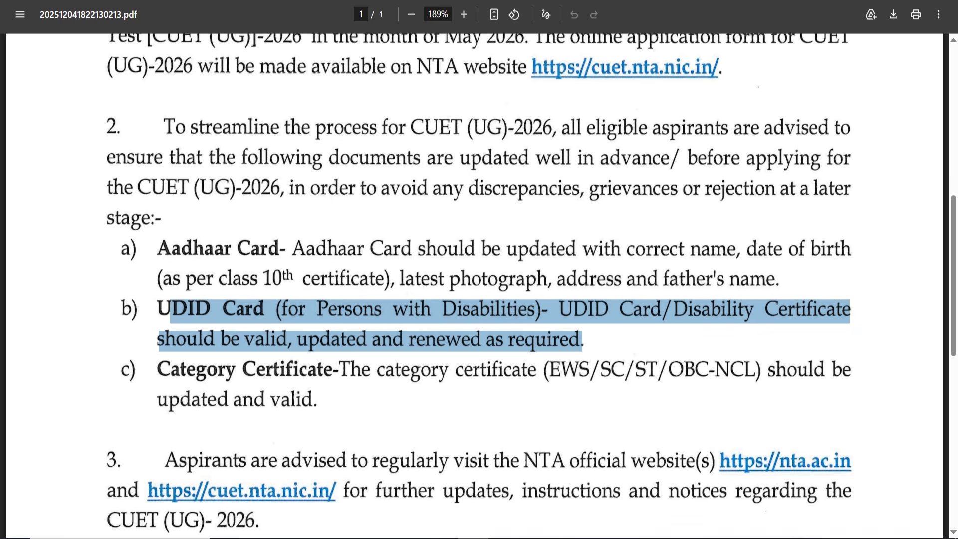
click(150, 1)
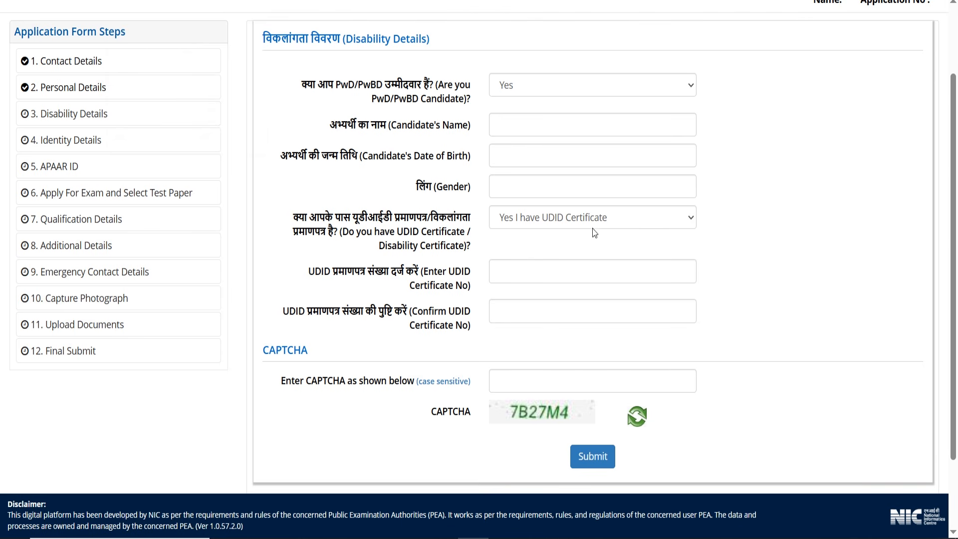
Review the Enter and Confirm UDID Certificate No questions, then submit the Disability Details section.
drag(308, 271, 478, 293)
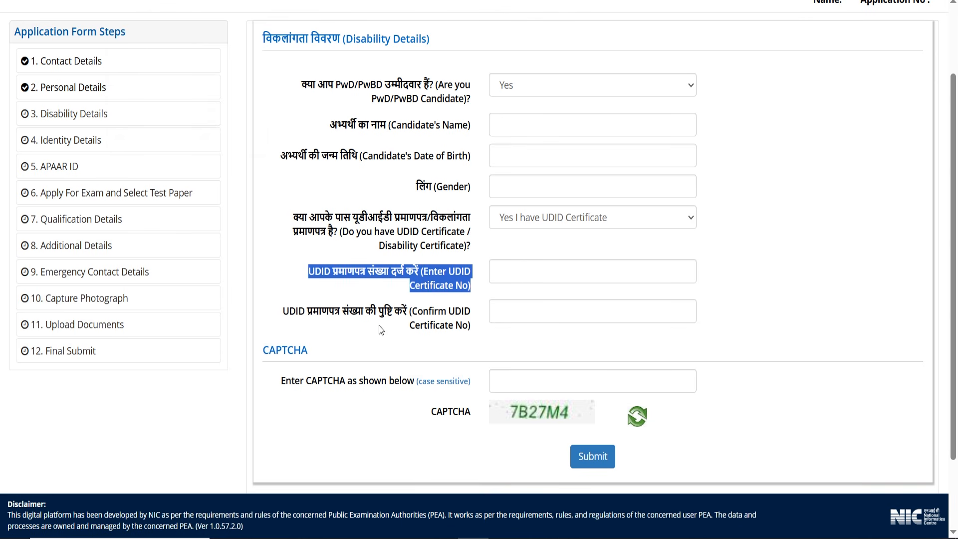
drag(290, 312, 465, 331)
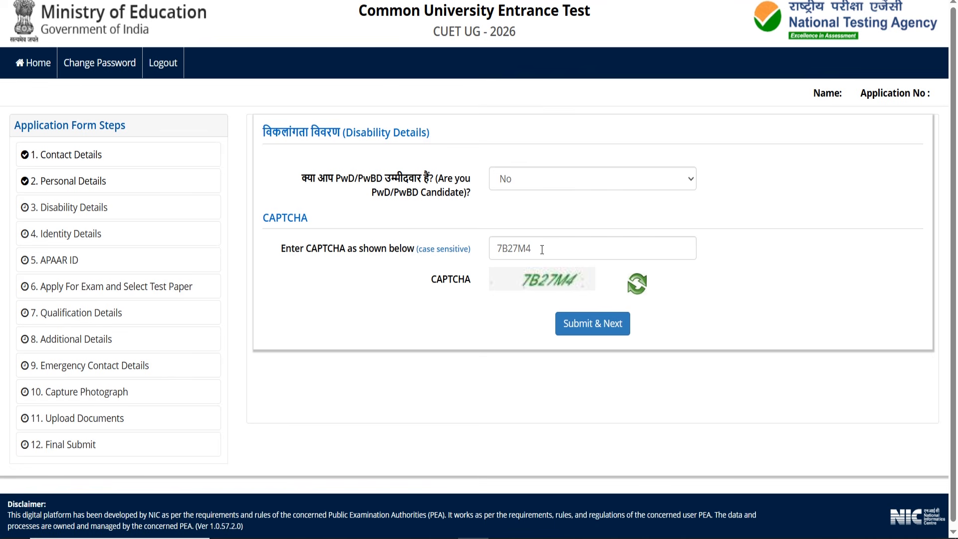
click(579, 326)
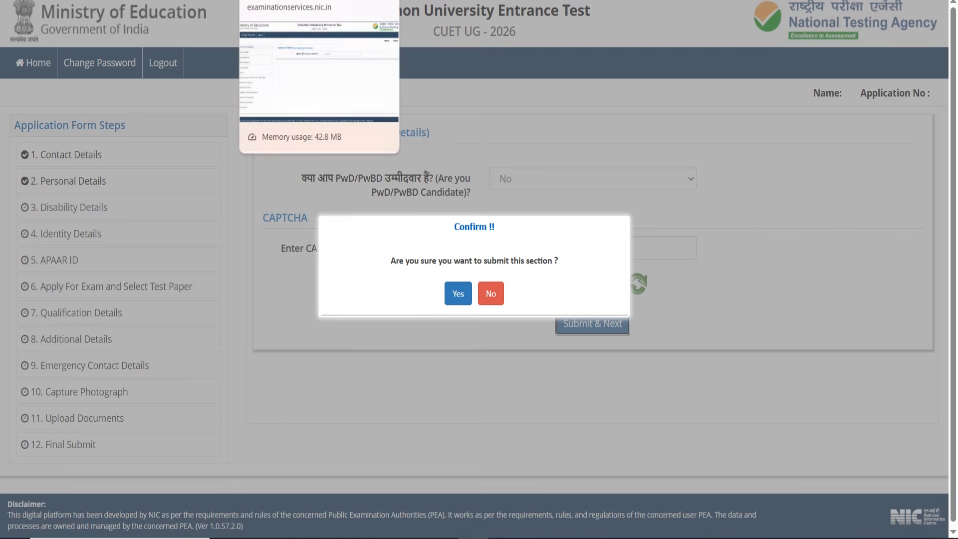
click(299, 1)
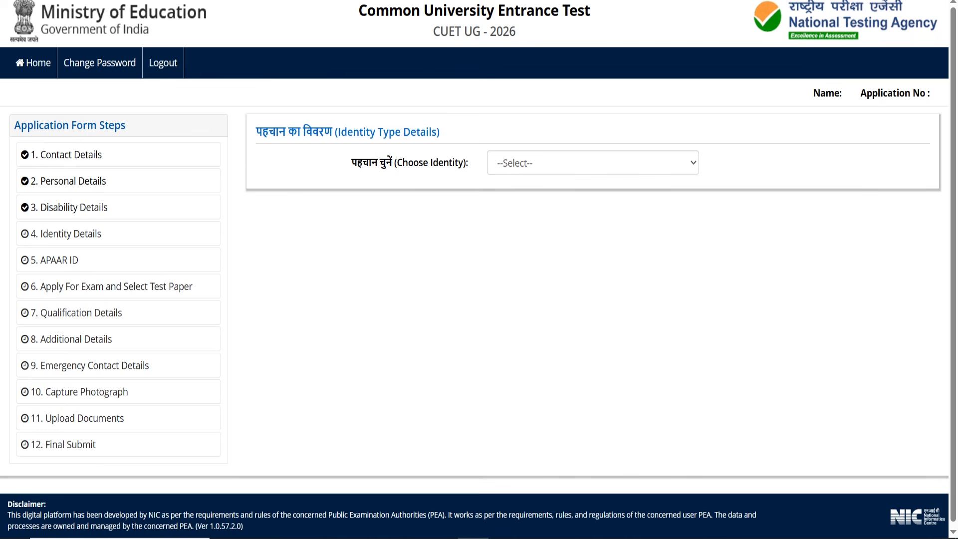
click(339, 0)
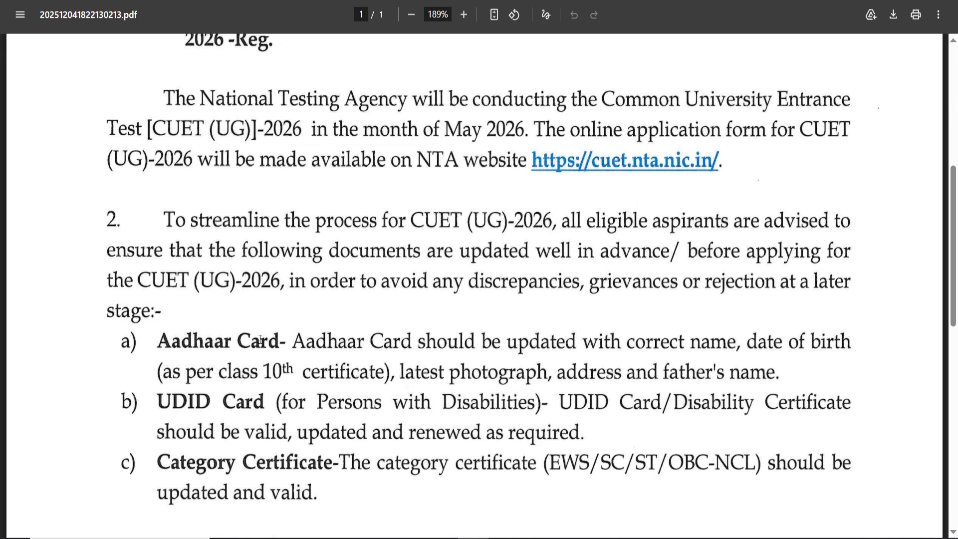
drag(174, 351, 778, 373)
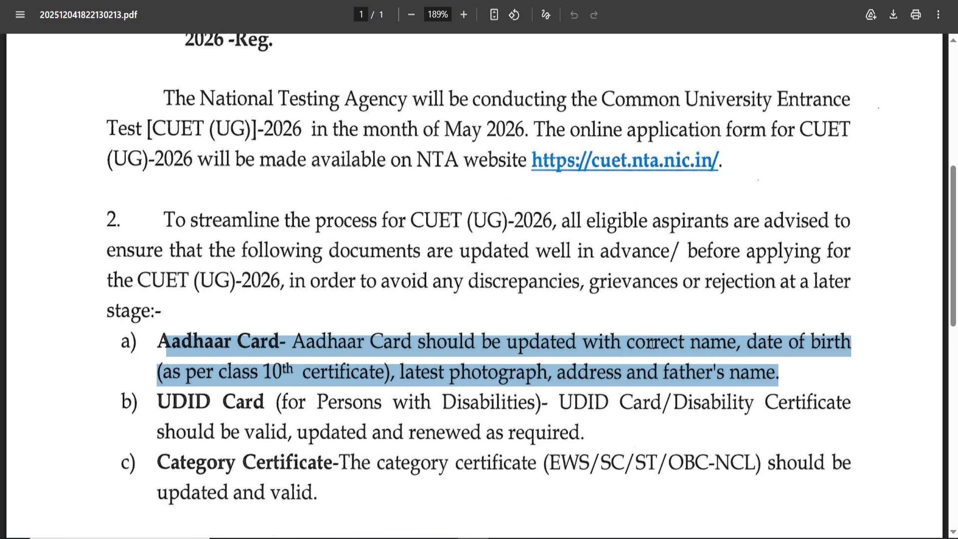
click(758, 363)
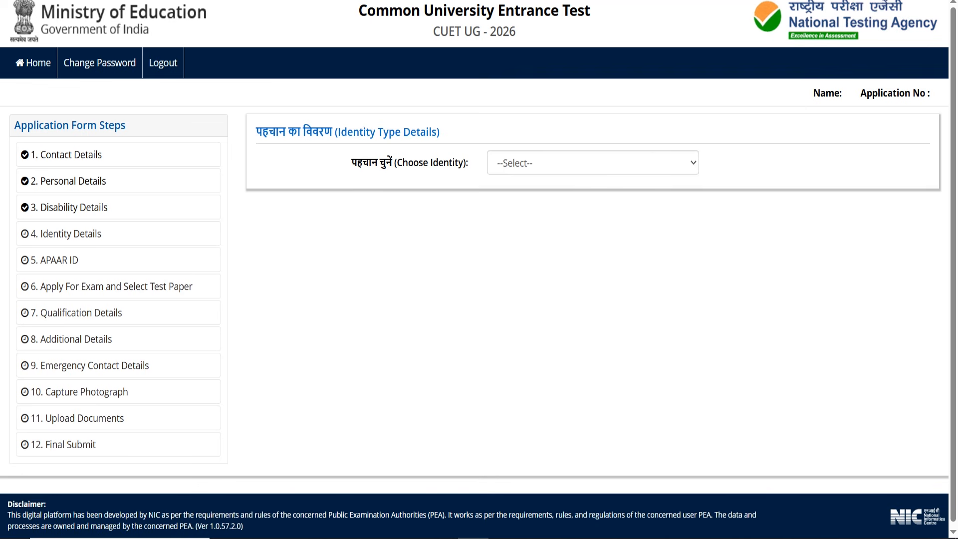
Choose Aadhaar as the identity type and review the Aadhaar Details fields.
click(558, 165)
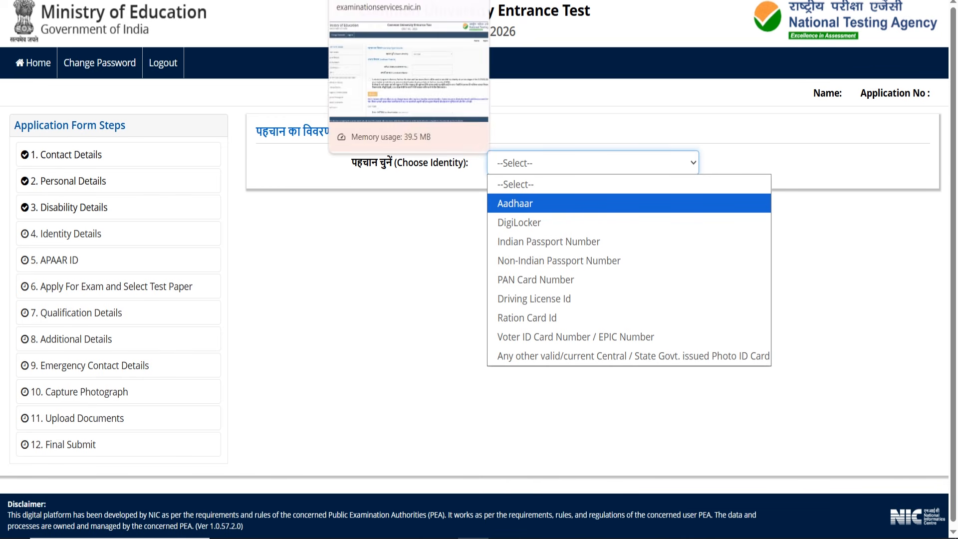
click(372, 1)
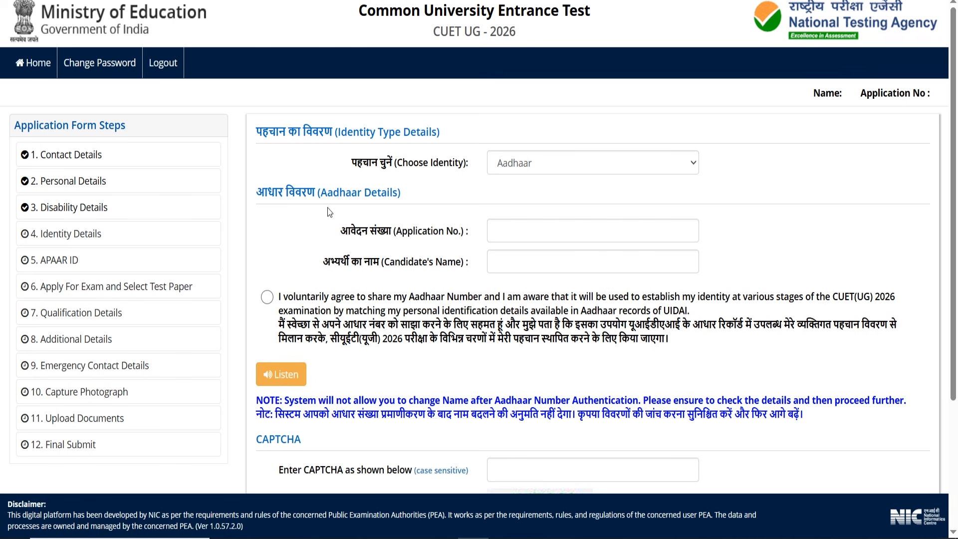
drag(257, 193, 400, 195)
drag(341, 231, 523, 234)
drag(324, 261, 566, 276)
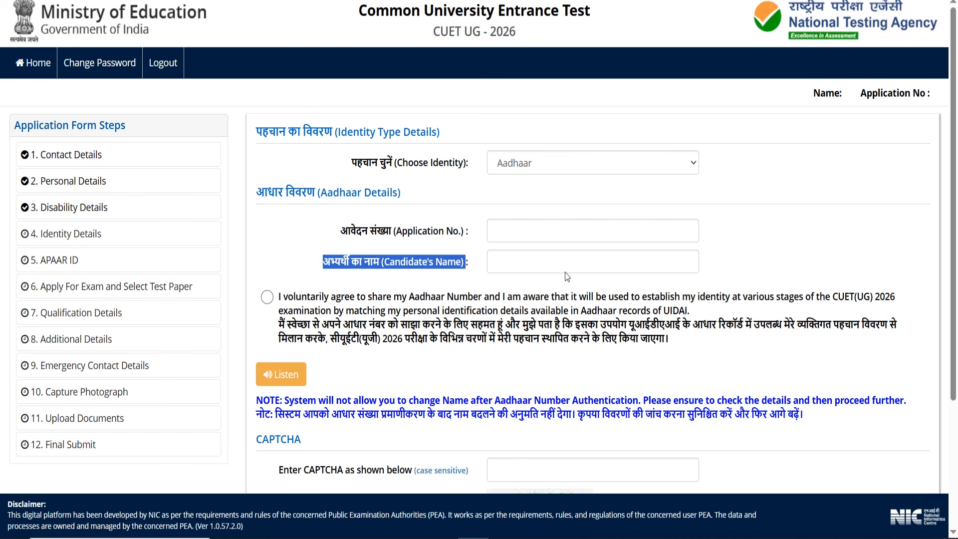
scroll(471, 275, down, 2)
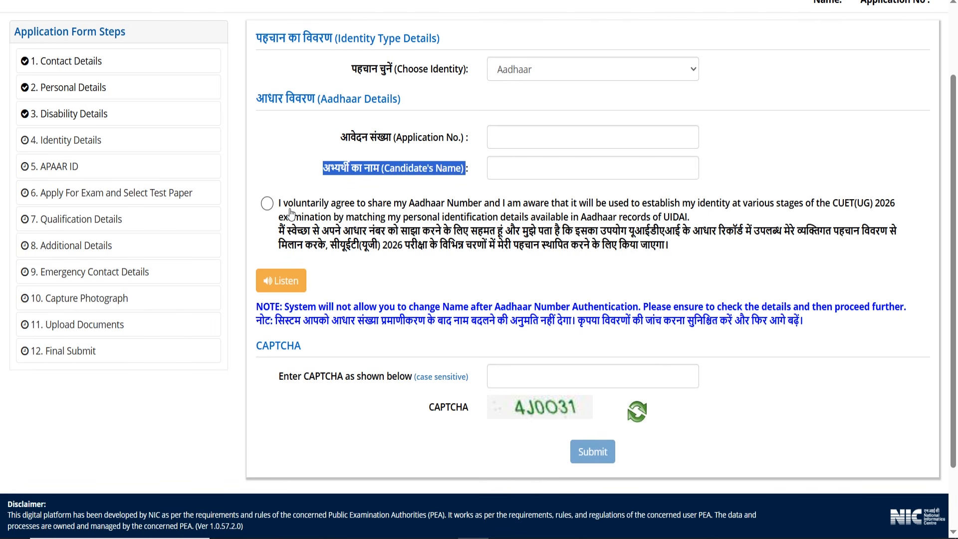
Accept the Aadhaar consent, enter and confirm the Aadhaar number with CAPTCHA, and submit.
click(267, 203)
scroll(376, 265, down, 2)
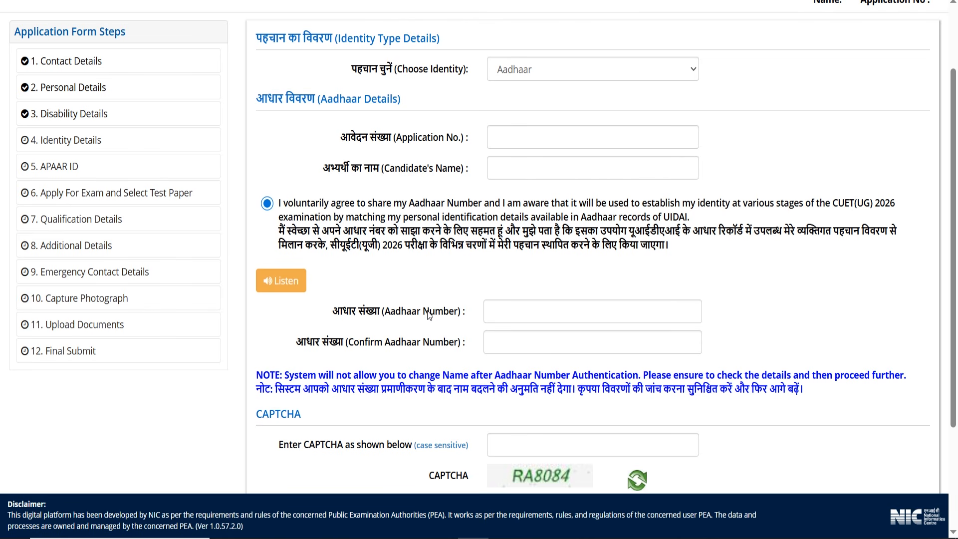
drag(396, 311, 442, 312)
drag(366, 343, 443, 344)
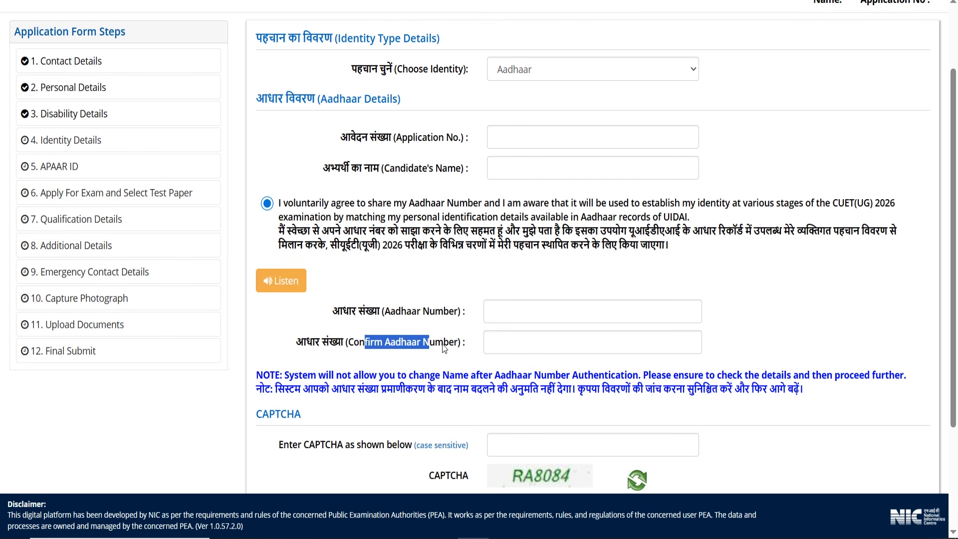
scroll(447, 261, up, 2)
scroll(447, 261, down, 2)
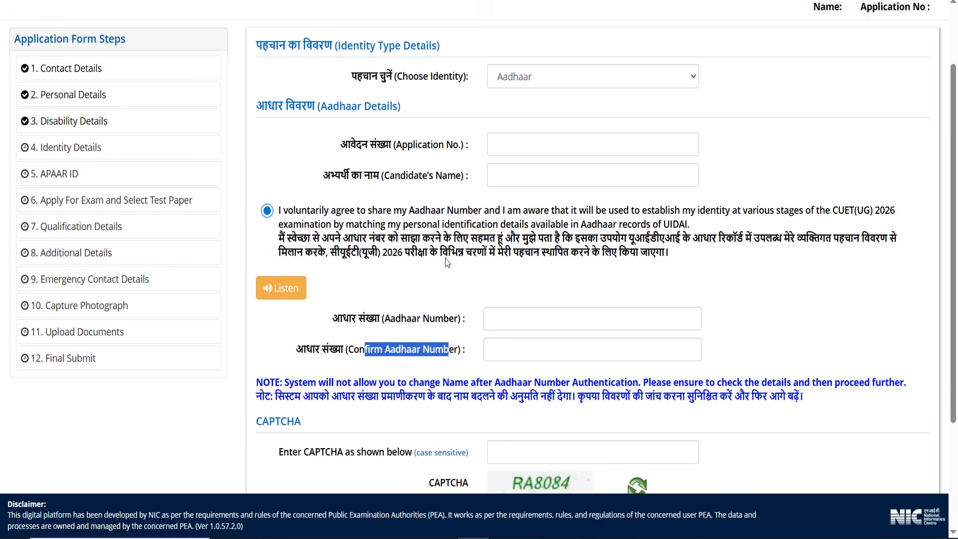
scroll(447, 260, down, 2)
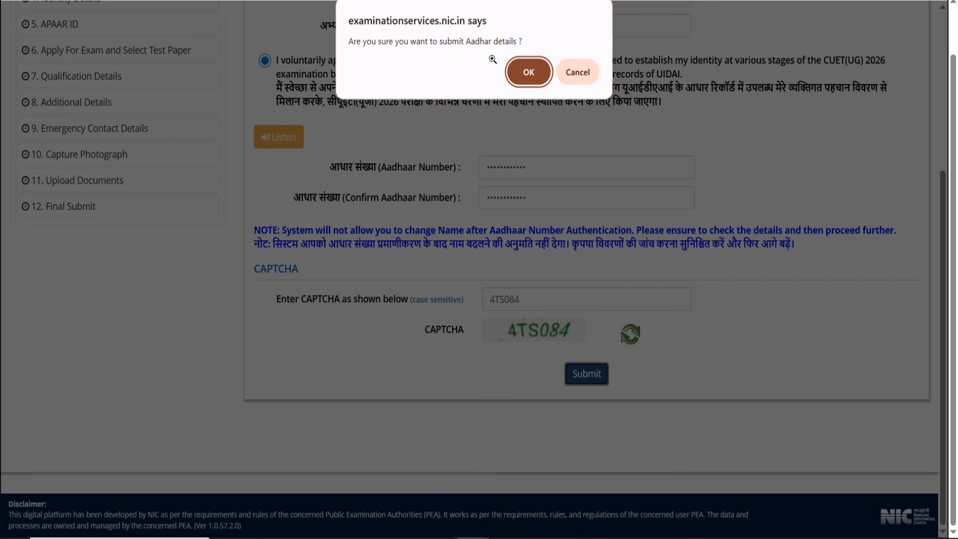
click(528, 72)
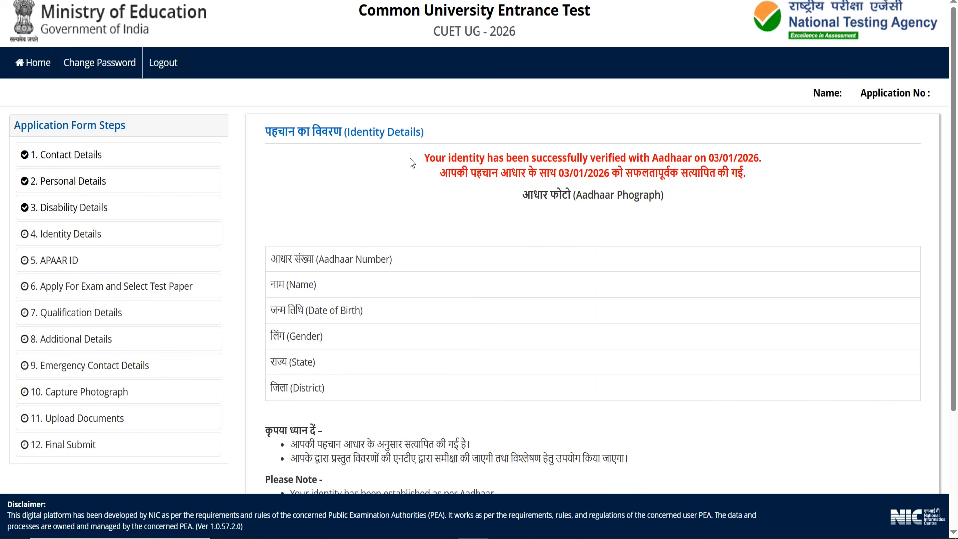
Review the successful Aadhaar verification message and the candidate details on the Identity Details page.
drag(411, 158, 829, 166)
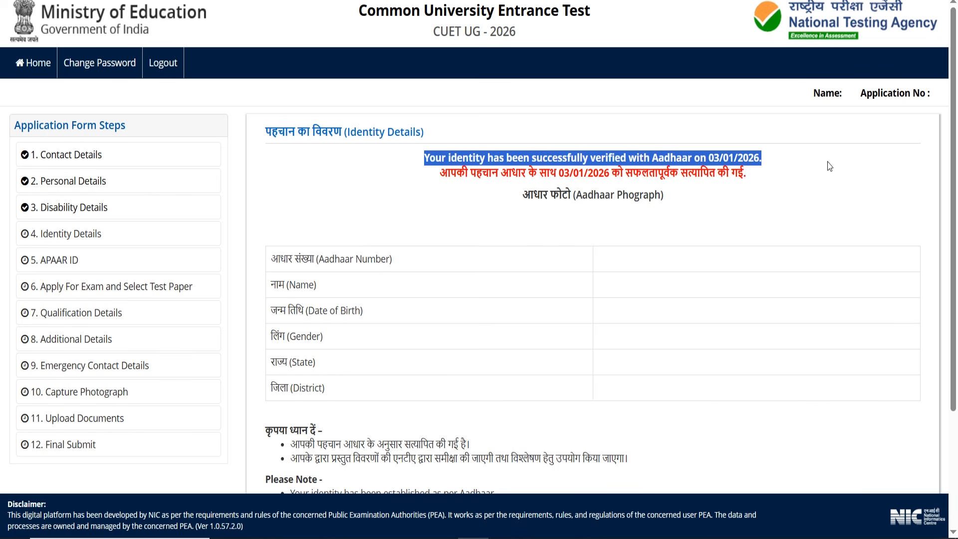
scroll(774, 162, down, 2)
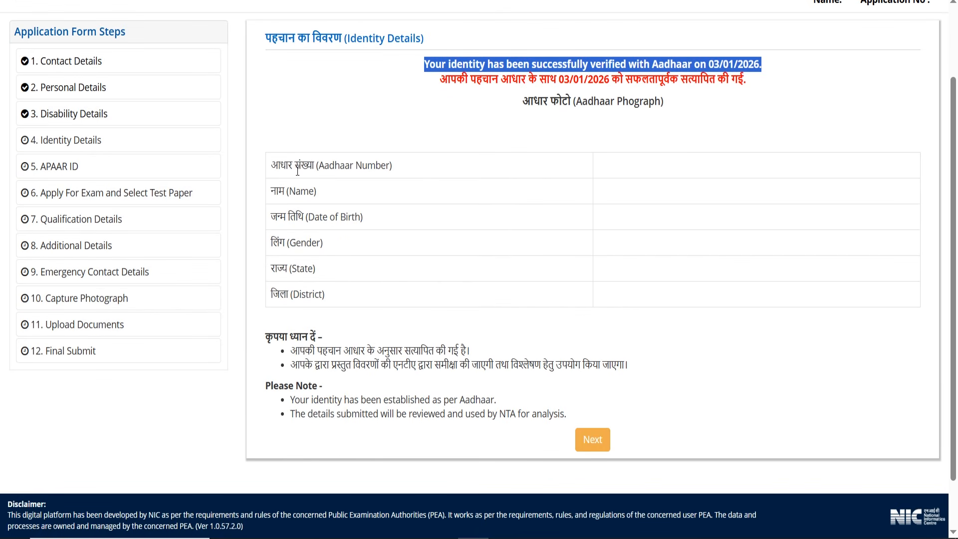
drag(269, 196, 278, 195)
click(510, 202)
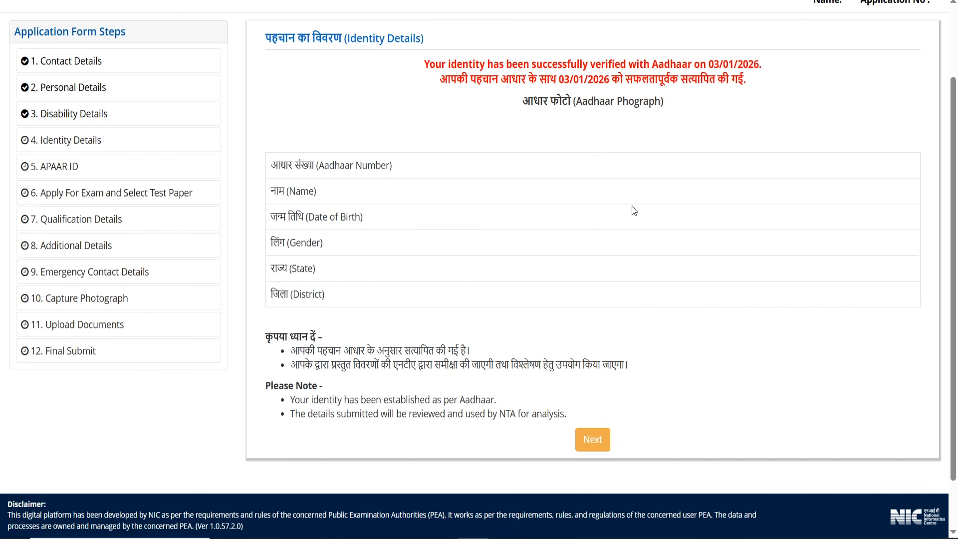
scroll(634, 210, up, 2)
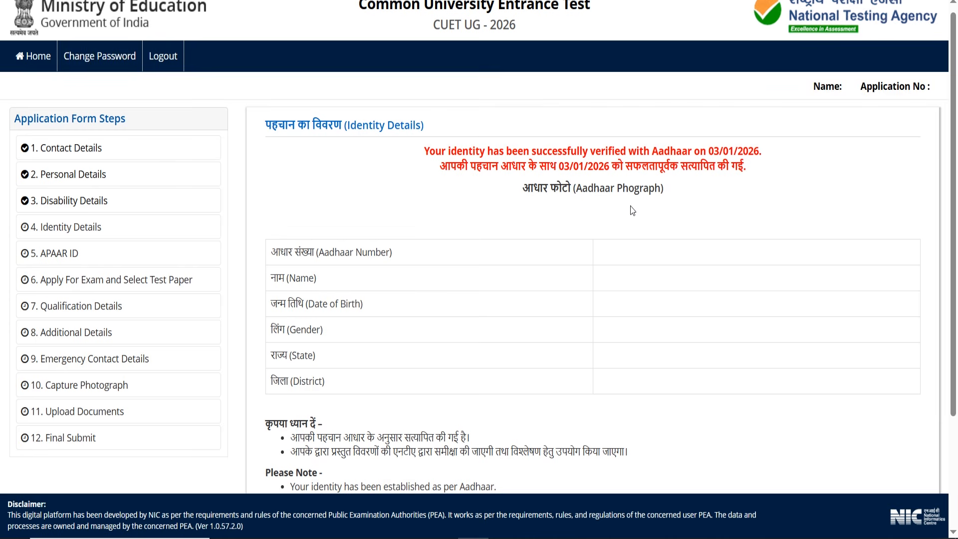
scroll(633, 210, up, 1)
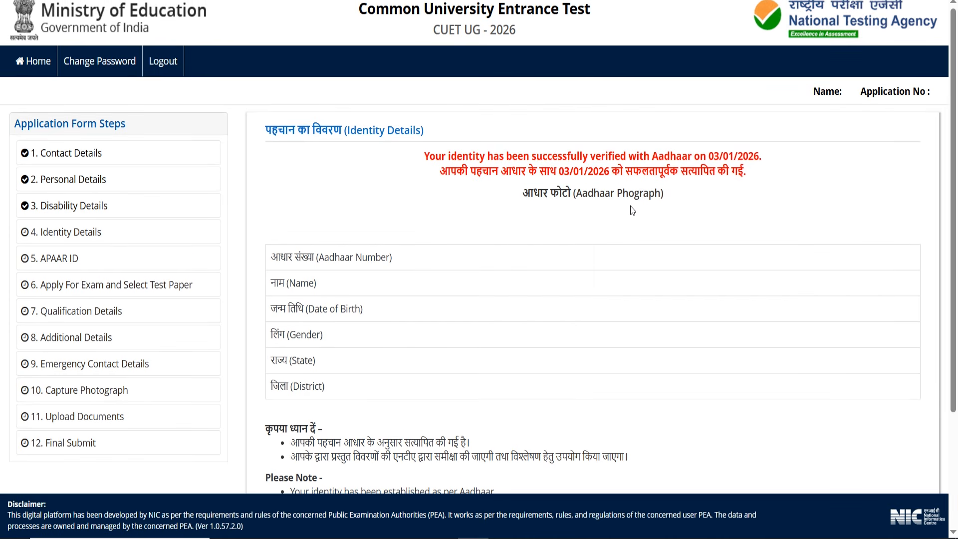
scroll(634, 209, down, 2)
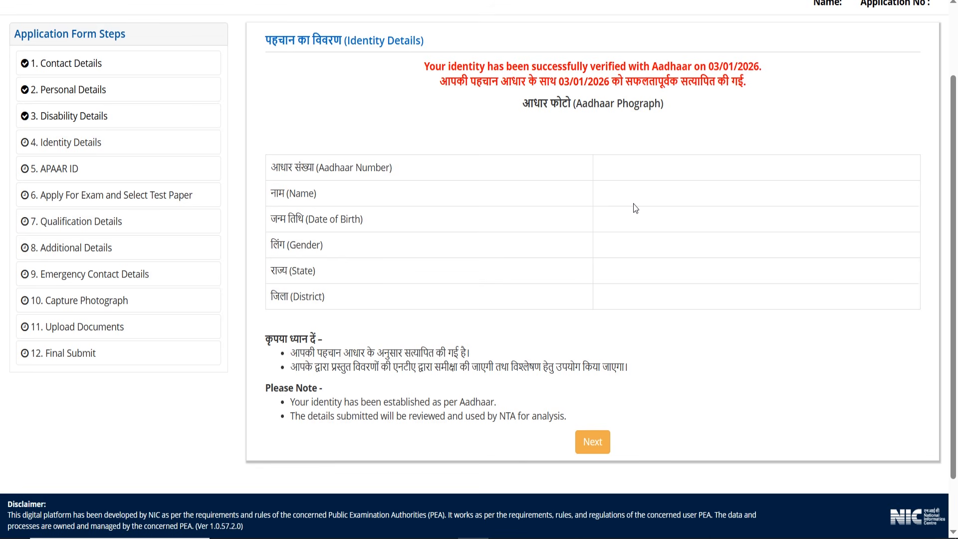
scroll(623, 207, down, 1)
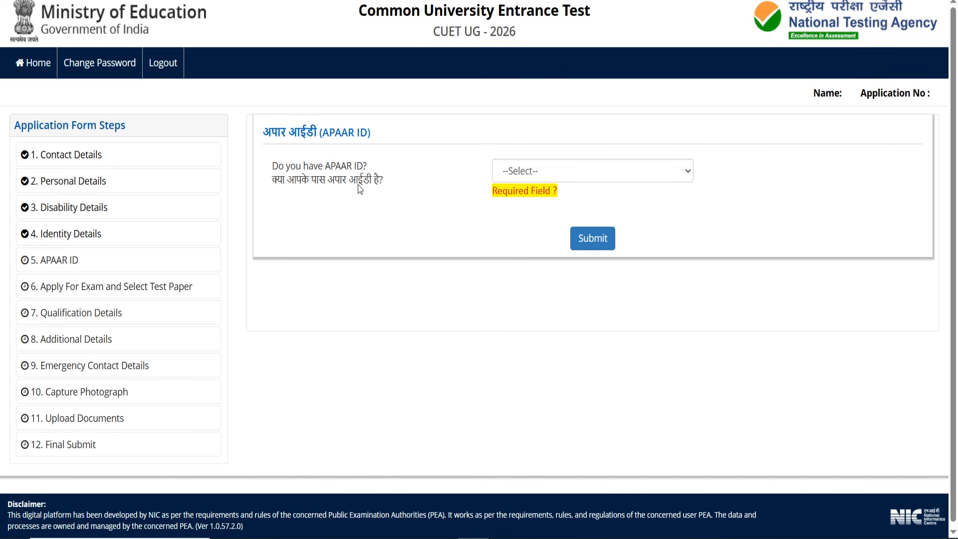
Answer No to the APAAR ID question, then cancel its submission prompt.
click(511, 172)
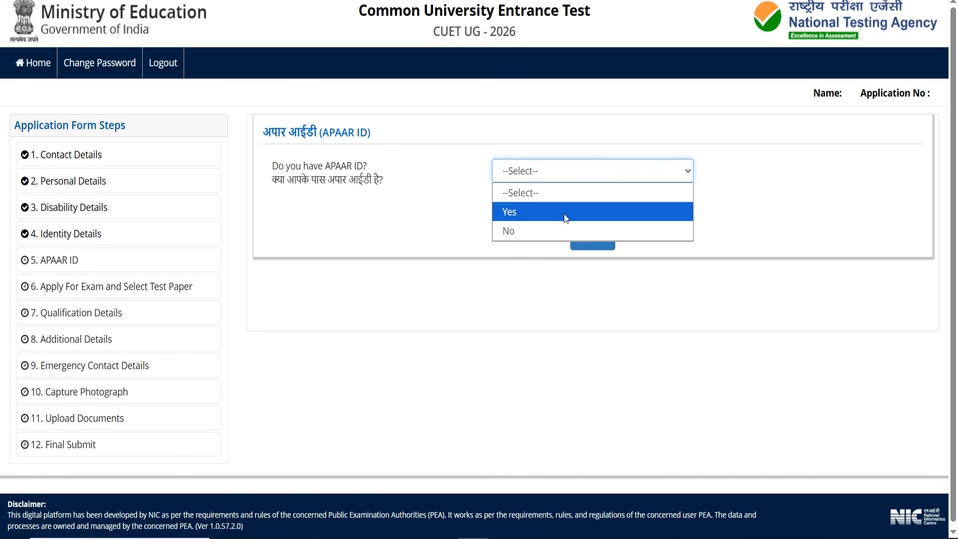
click(724, 251)
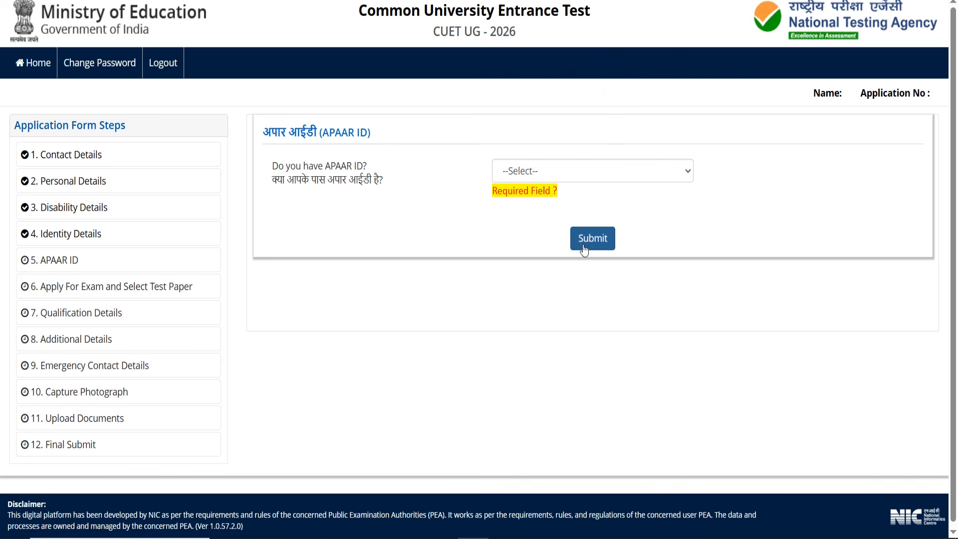
click(578, 176)
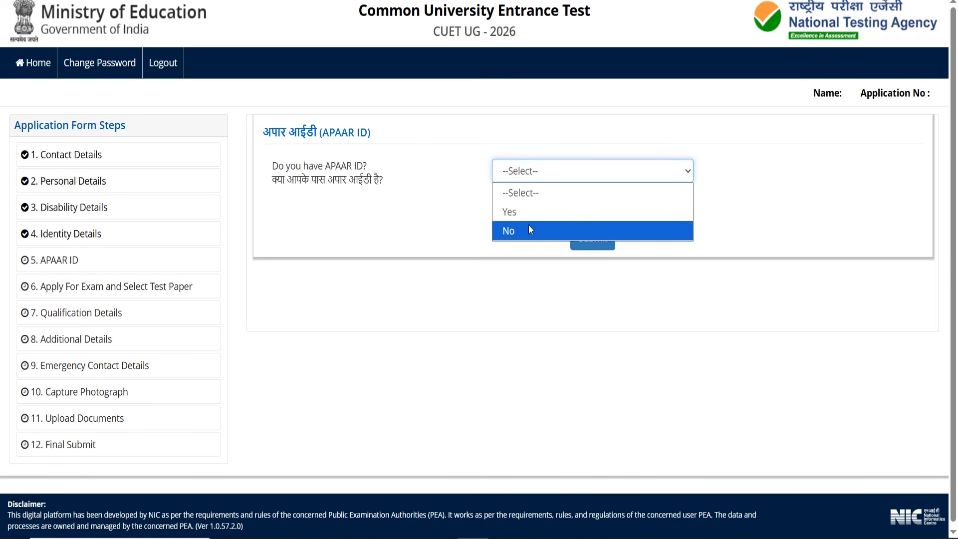
click(530, 228)
click(590, 235)
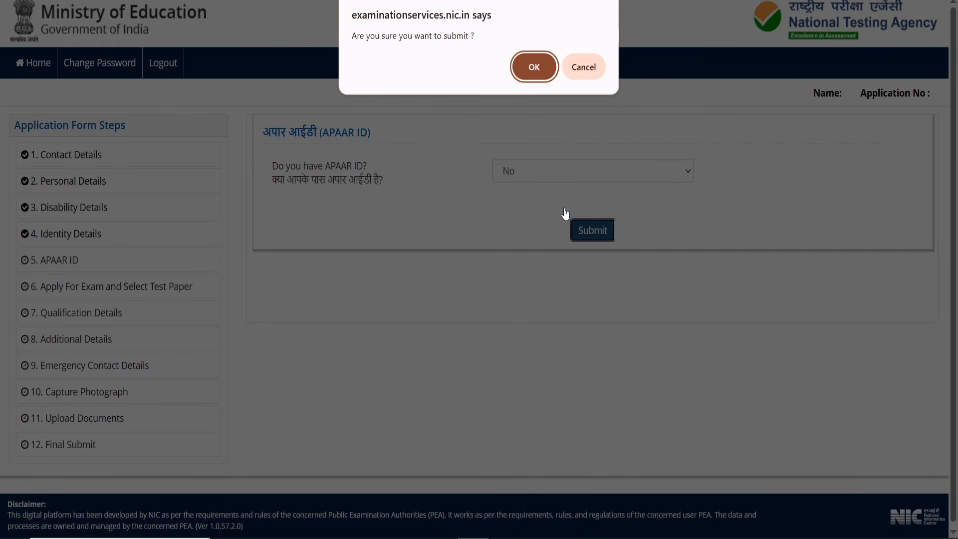
click(577, 77)
Switch the APAAR ID answer to Yes and cancel that submission too.
click(556, 172)
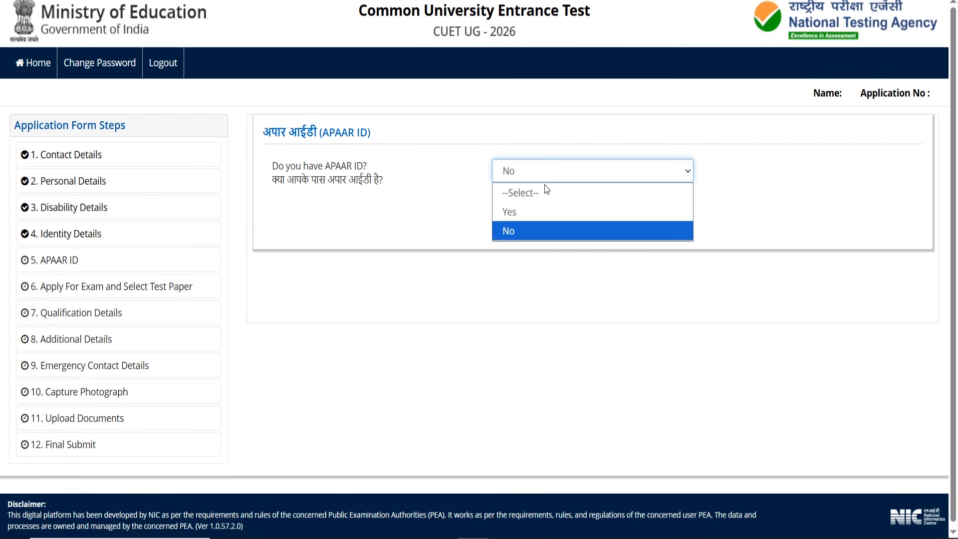
click(523, 213)
click(591, 229)
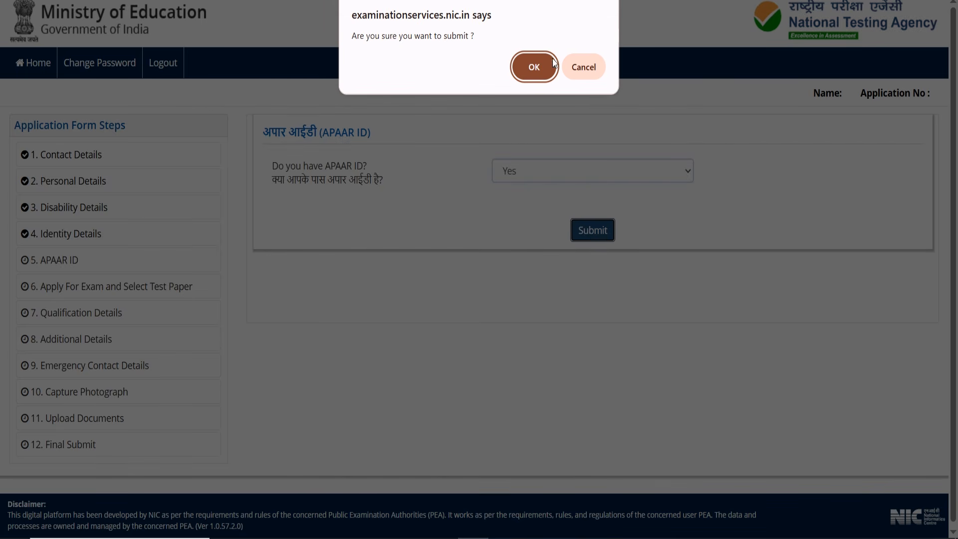
click(584, 73)
Set the APAAR ID answer back to No, submit it and confirm to continue.
click(529, 177)
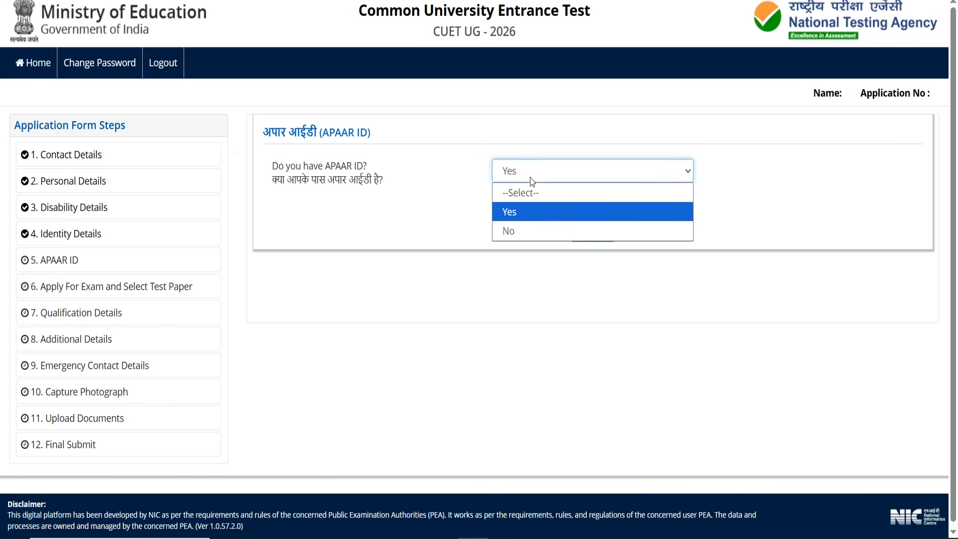
click(503, 231)
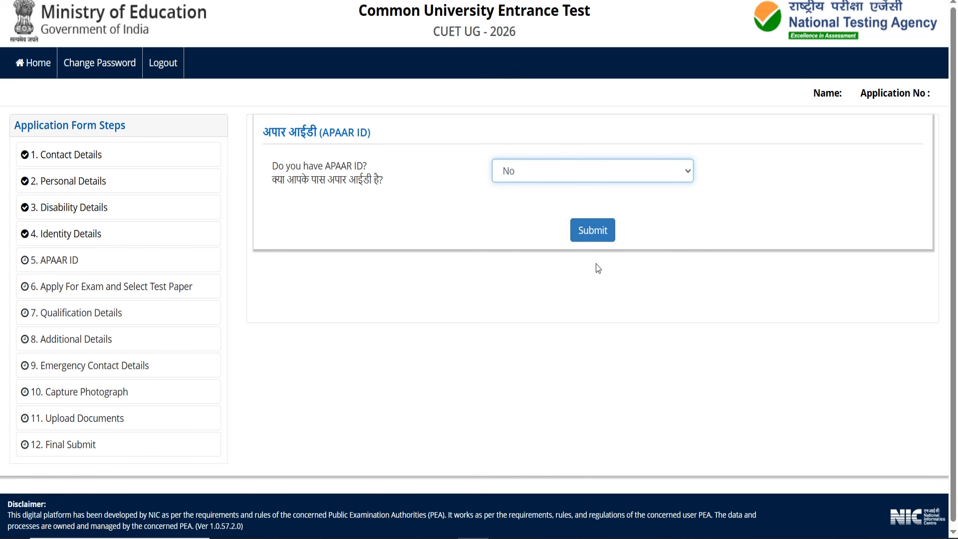
click(608, 237)
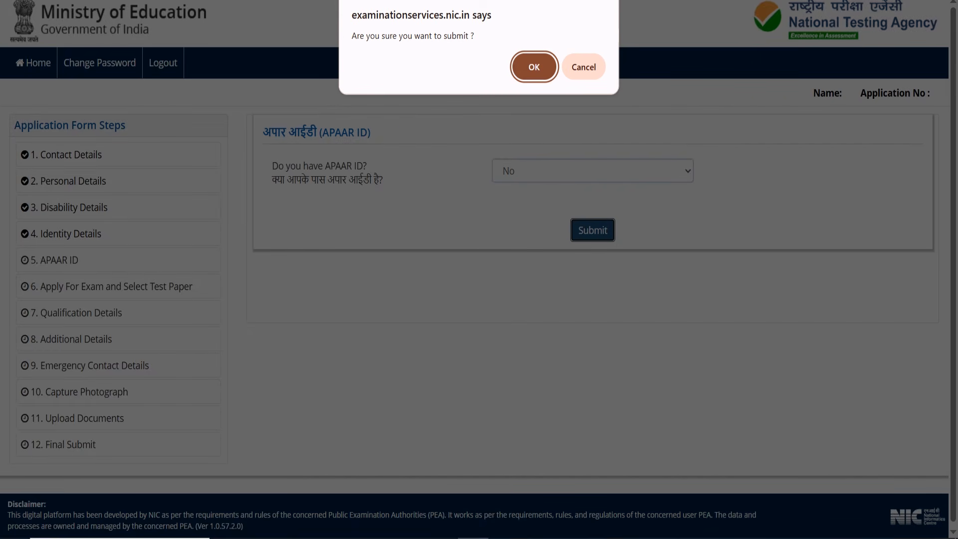
click(534, 66)
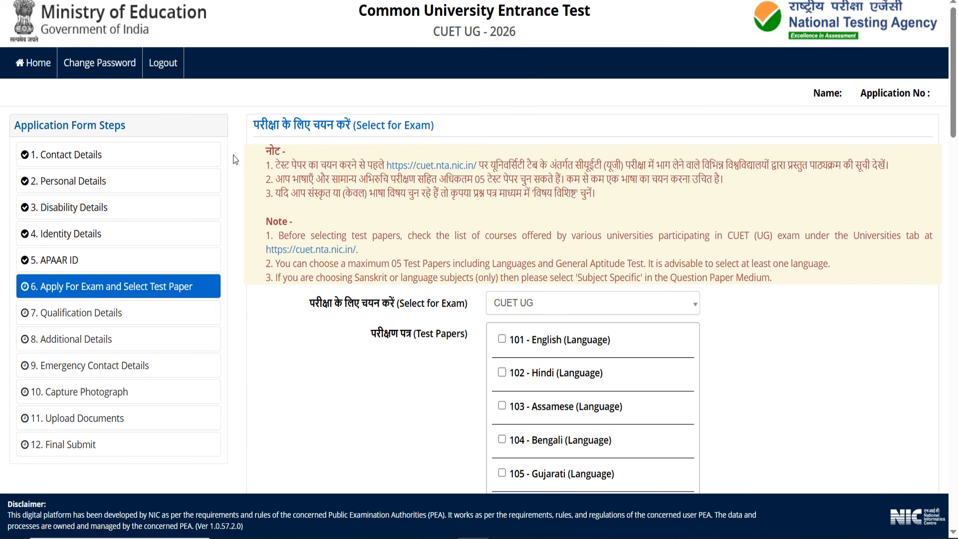
scroll(234, 160, down, 2)
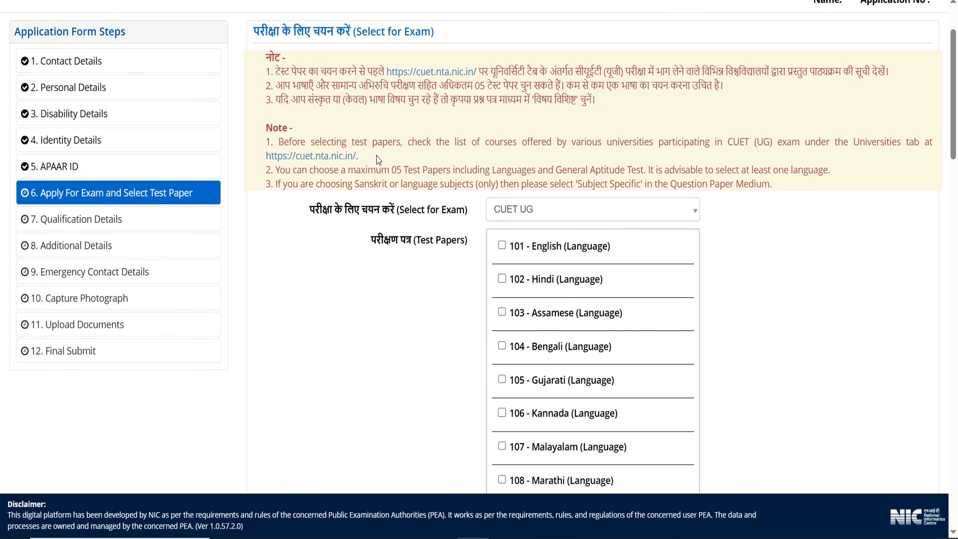
drag(284, 142, 916, 149)
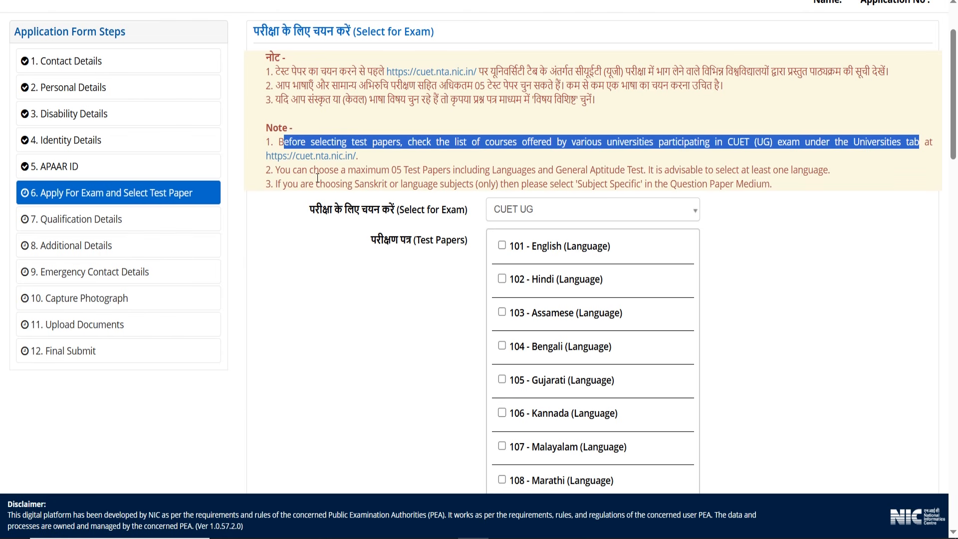
scroll(317, 177, up, 2)
scroll(388, 194, down, 2)
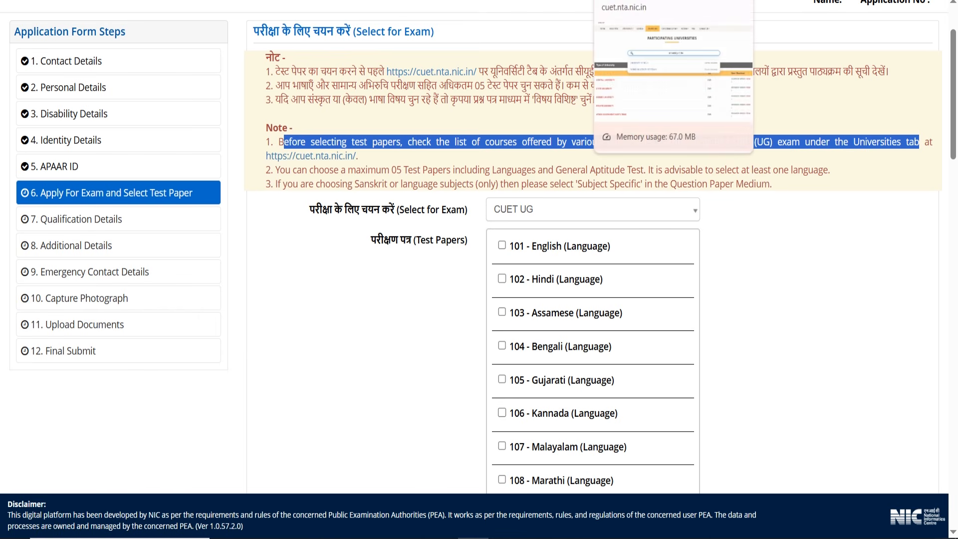
Search the Participating Universities page for University of Delhi and open its University List PDF.
click(623, 0)
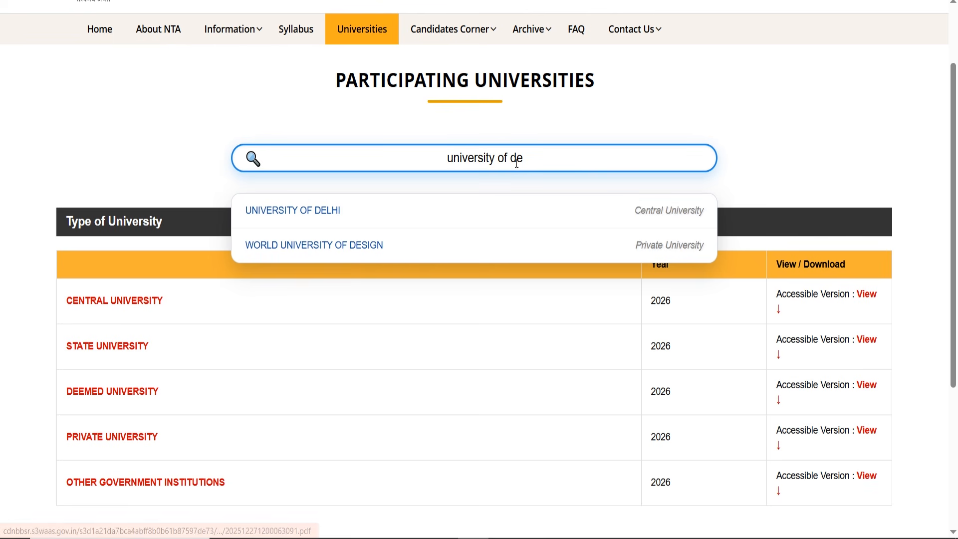
drag(445, 159, 526, 152)
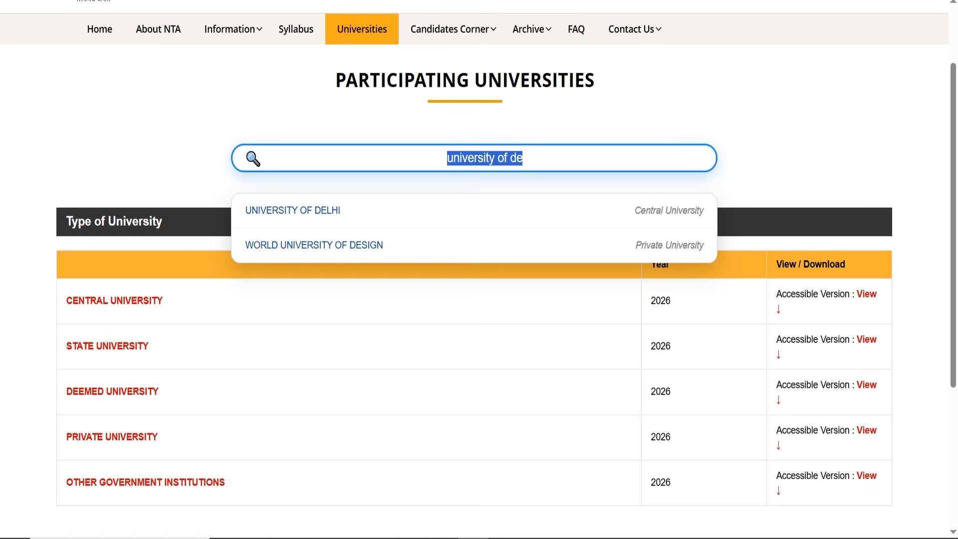
click(316, 225)
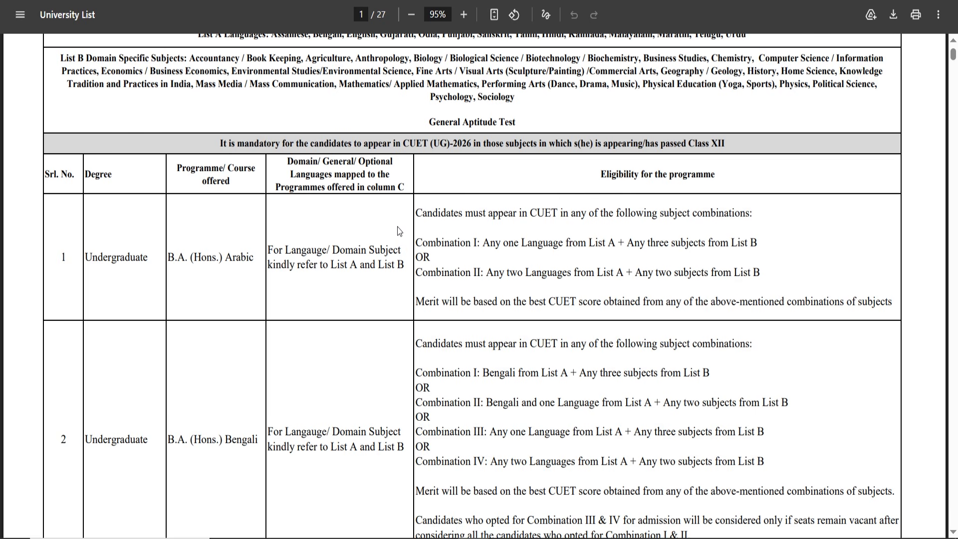
On page 2 of the PDF, point out the List A languages and List B domain subjects.
scroll(399, 230, down, 1)
scroll(399, 230, down, 5)
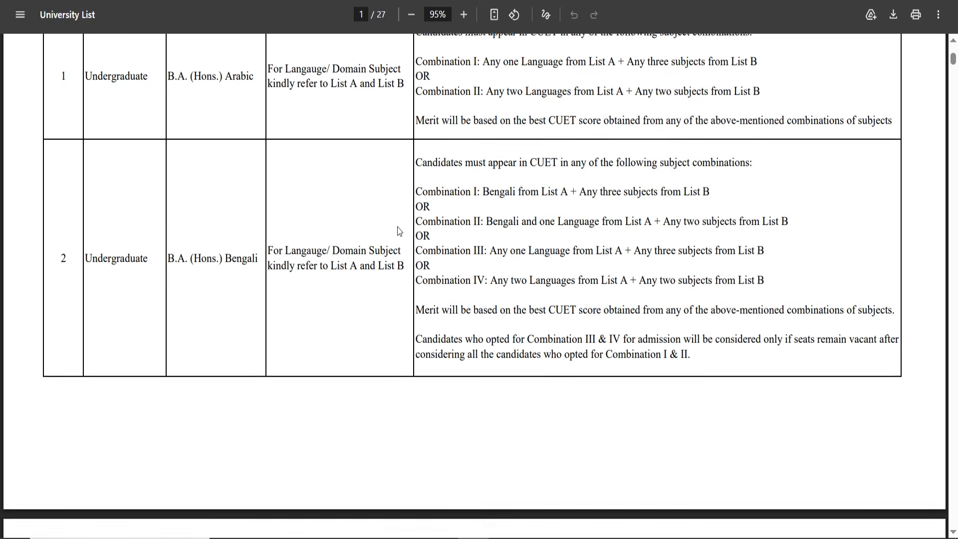
scroll(399, 230, down, 5)
scroll(398, 230, up, 1)
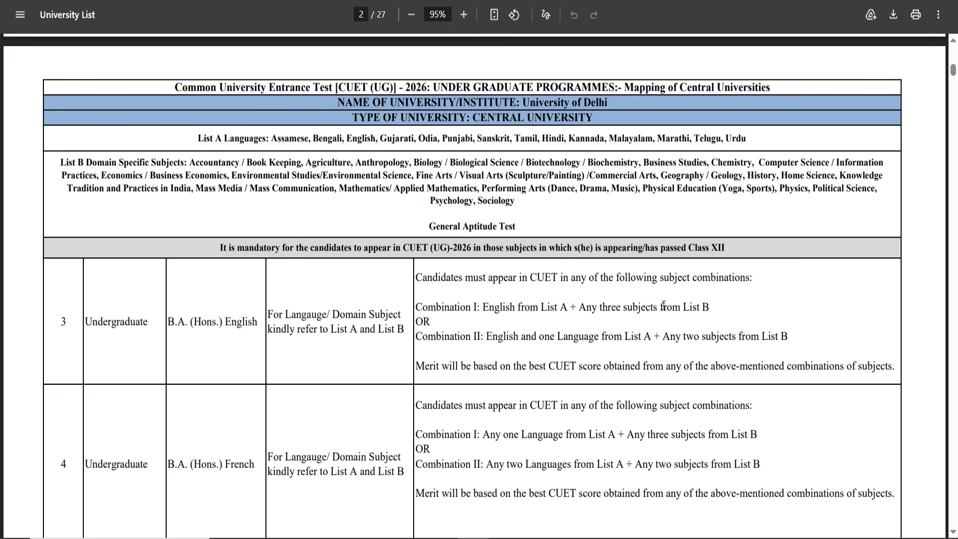
drag(197, 138, 222, 139)
drag(61, 163, 84, 163)
Highlight B.A. (Hons.) English's Combination I and II requirements: English from List A plus three List B subjects.
drag(414, 307, 472, 336)
drag(169, 322, 257, 321)
drag(496, 311, 563, 310)
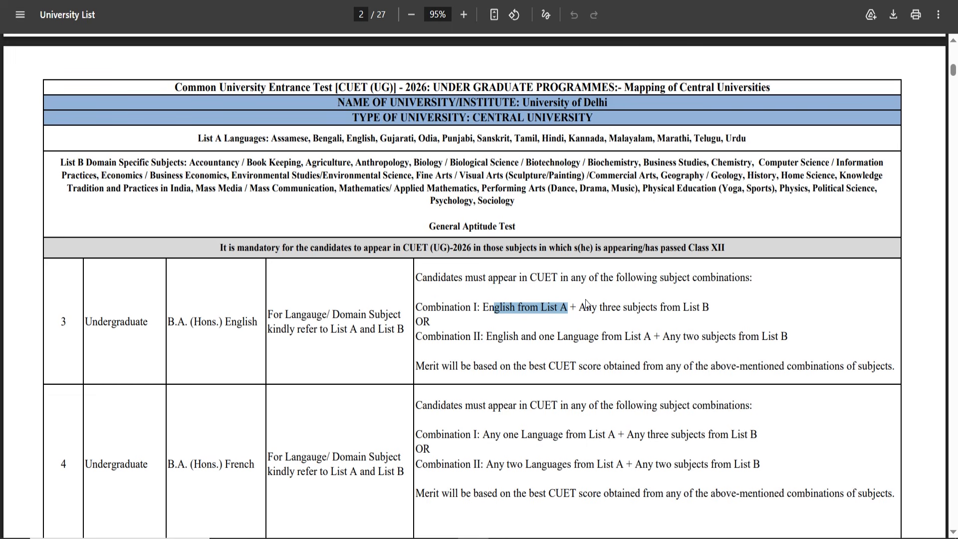
drag(585, 307, 699, 307)
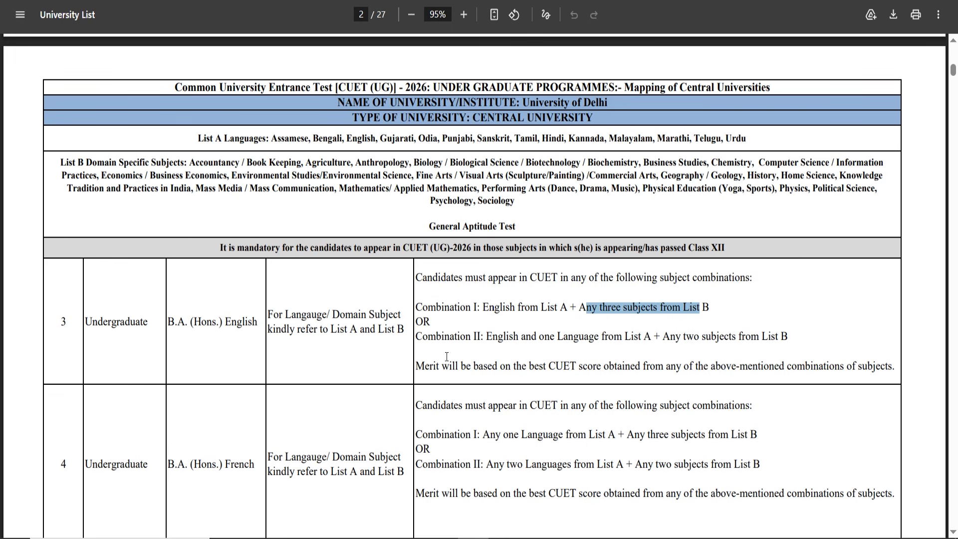
drag(491, 337, 527, 339)
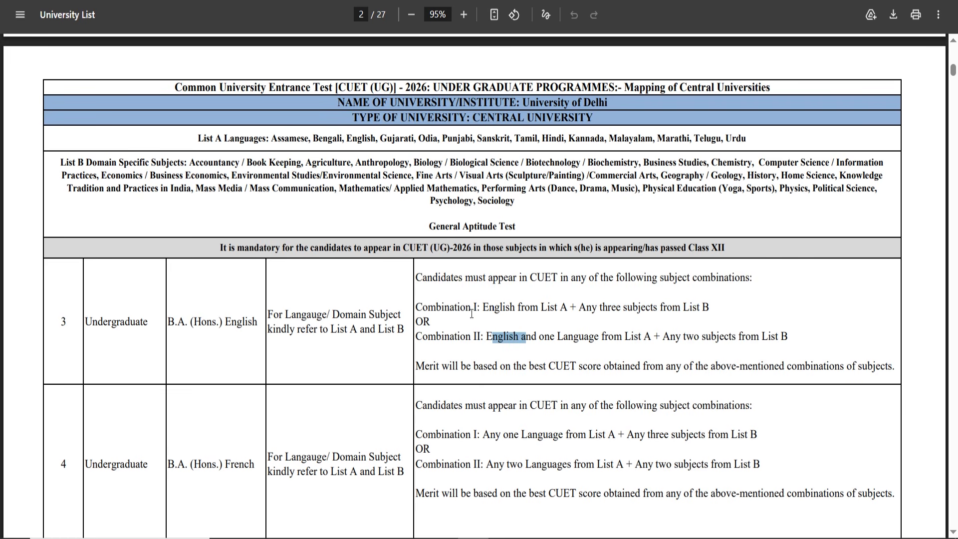
scroll(472, 319, down, 7)
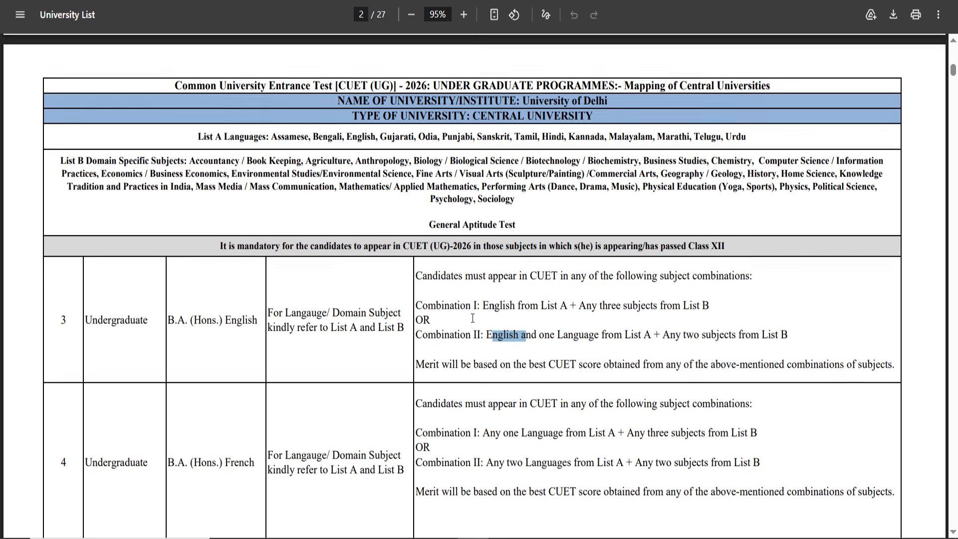
scroll(470, 319, down, 10)
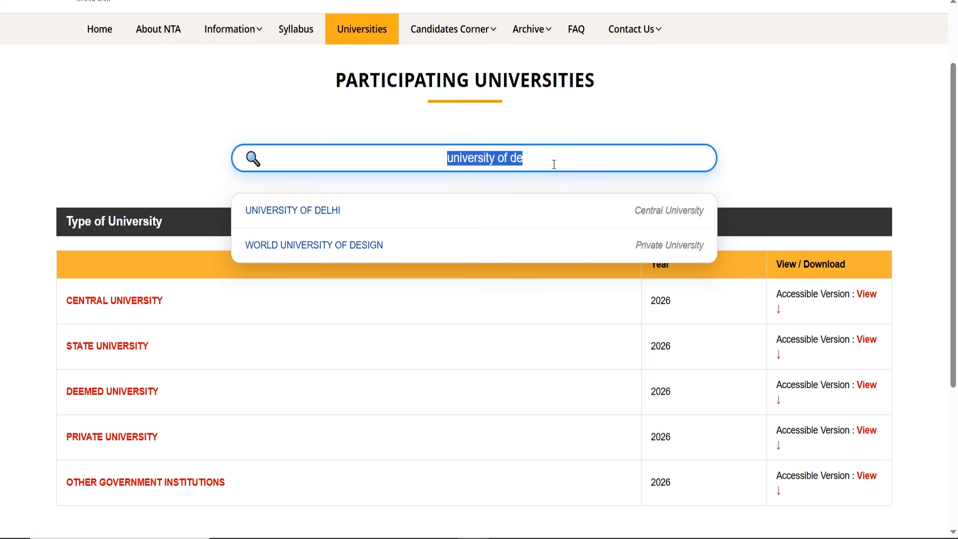
Replace the old university search text and start typing a Banaras Hindu University search, fixing typos.
drag(535, 158, 448, 158)
text(bhi)
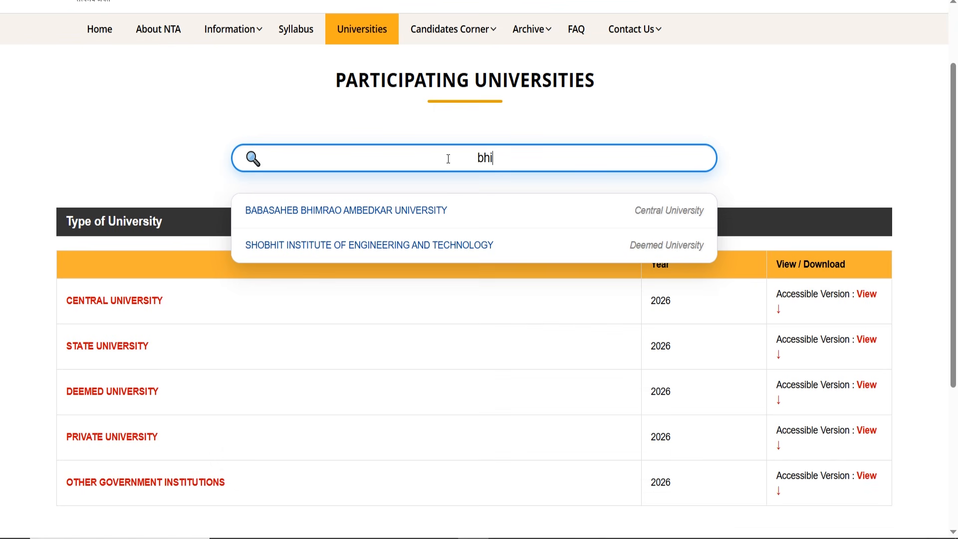
key(BackSpace)
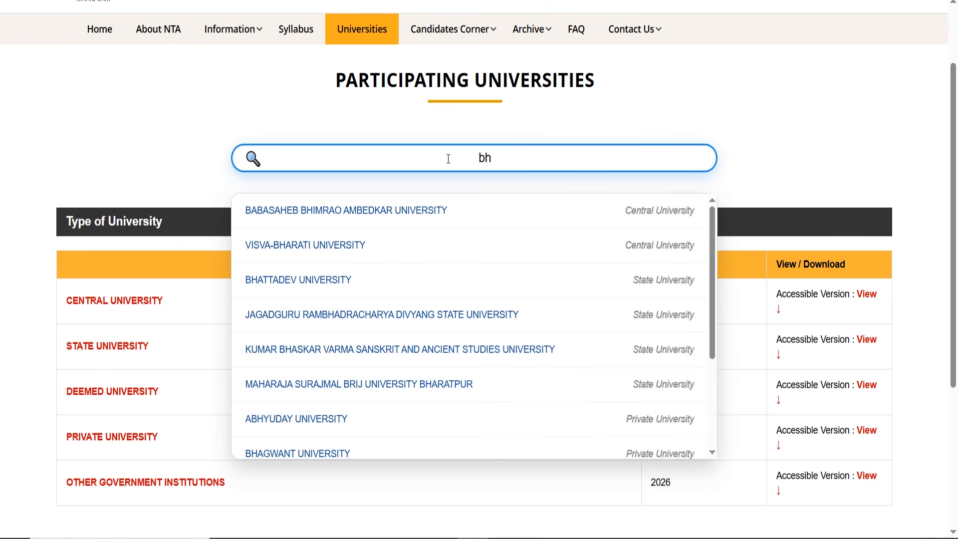
text(u)
key(BackSpace)
key(BackSpace)
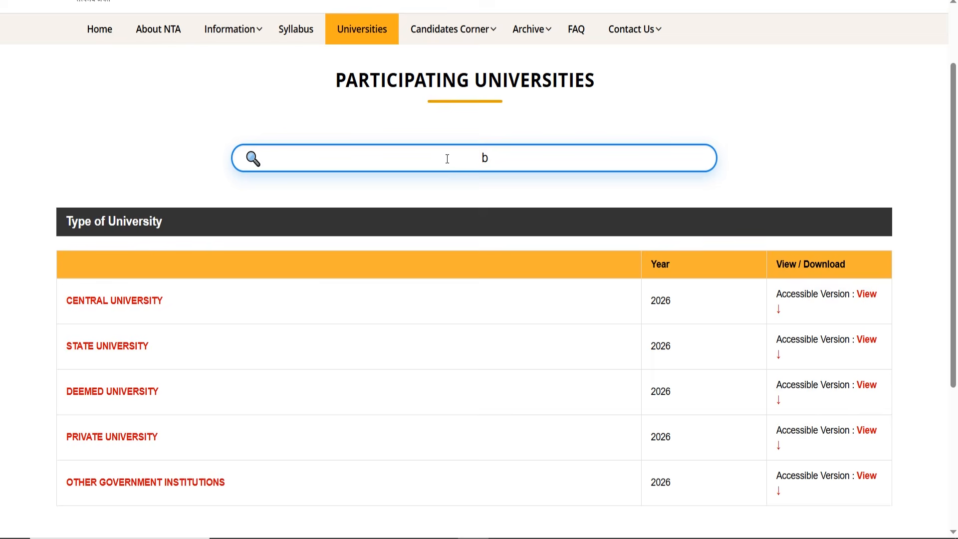
Complete the 'bana' search and open the Banaras Hindu University programme list PDF, fitted to width.
text(an)
text(a)
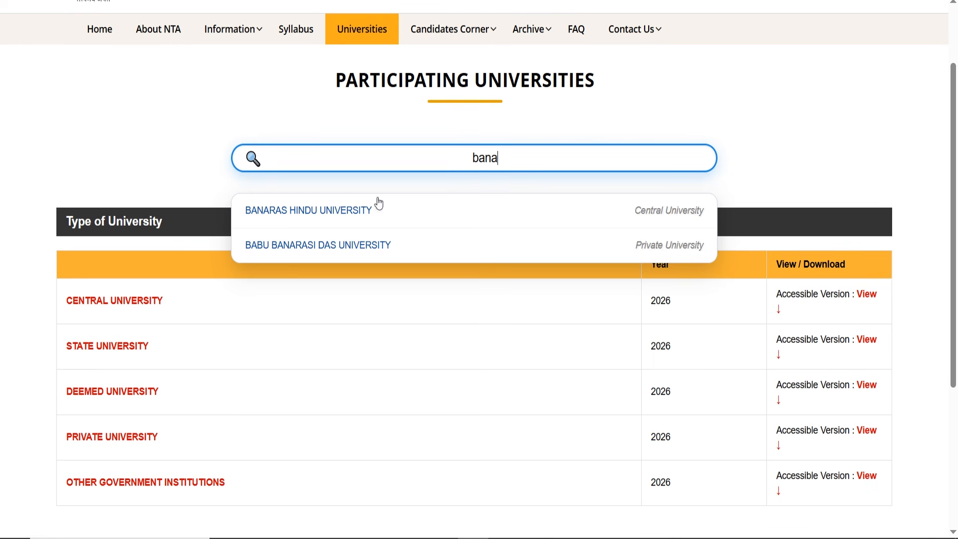
click(325, 215)
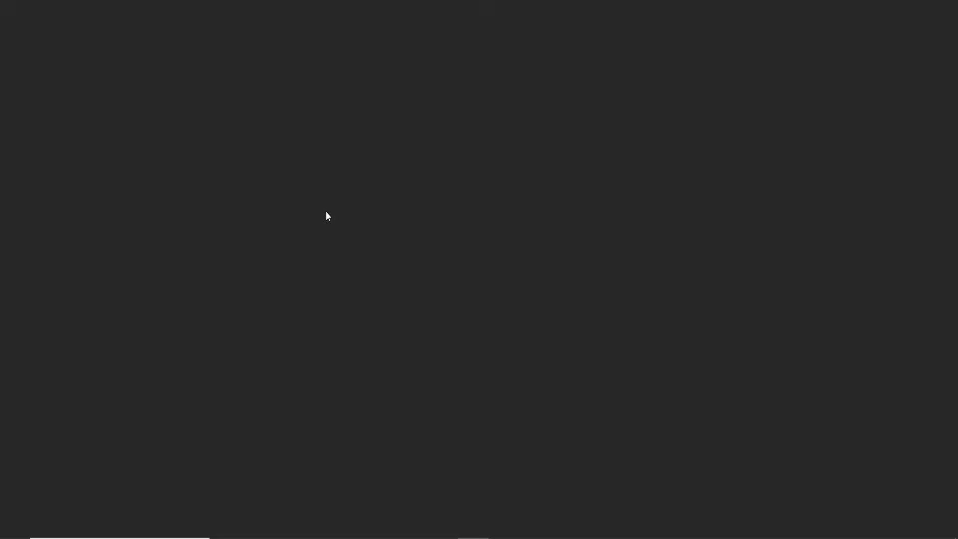
click(493, 15)
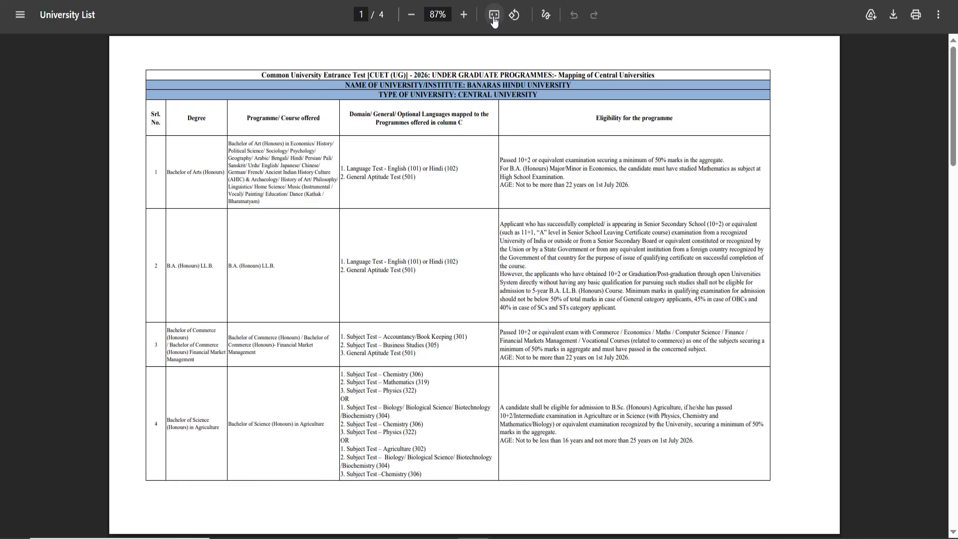
click(493, 15)
Point out row 3's commerce honours programme requiring Accountancy/Book Keeping.
scroll(354, 185, down, 3)
scroll(377, 162, down, 2)
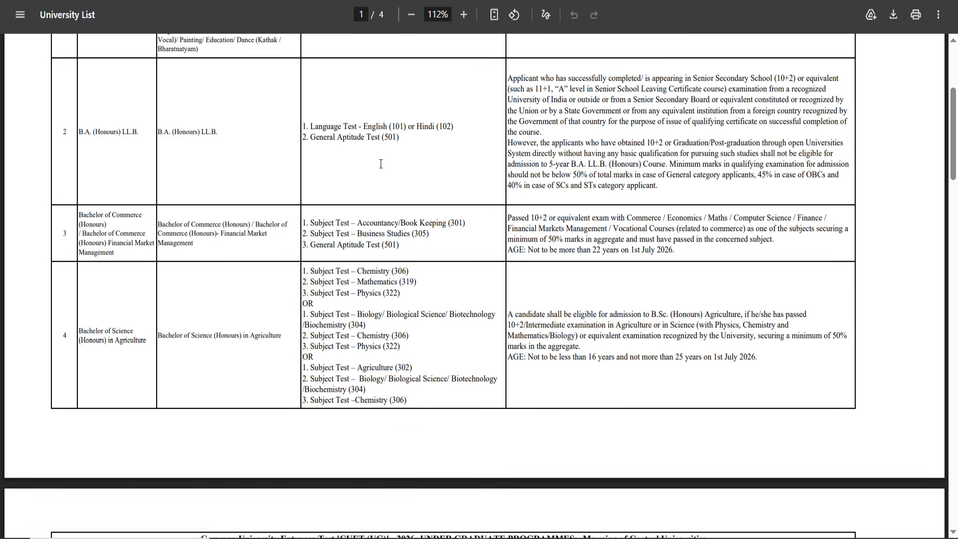
scroll(378, 162, up, 2)
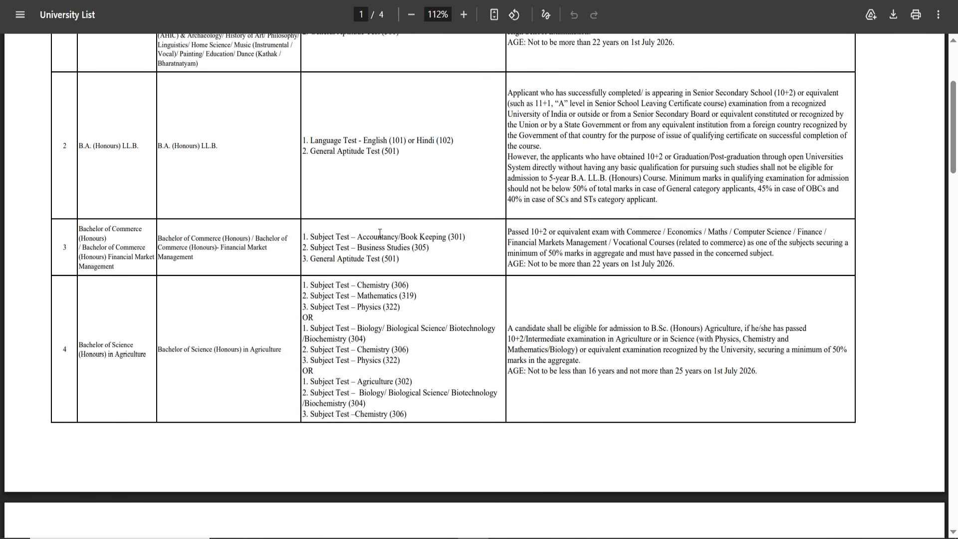
drag(318, 236, 387, 236)
drag(176, 247, 241, 248)
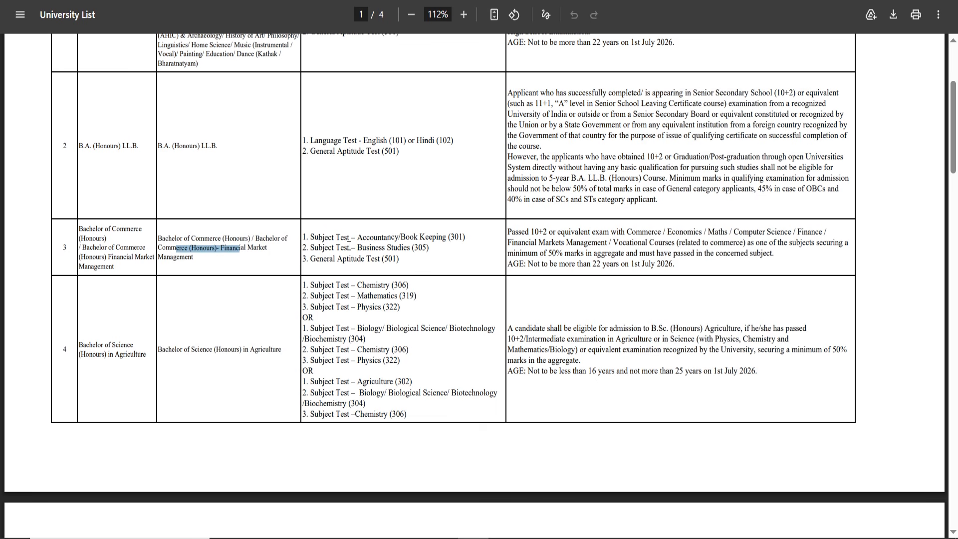
drag(365, 239, 426, 240)
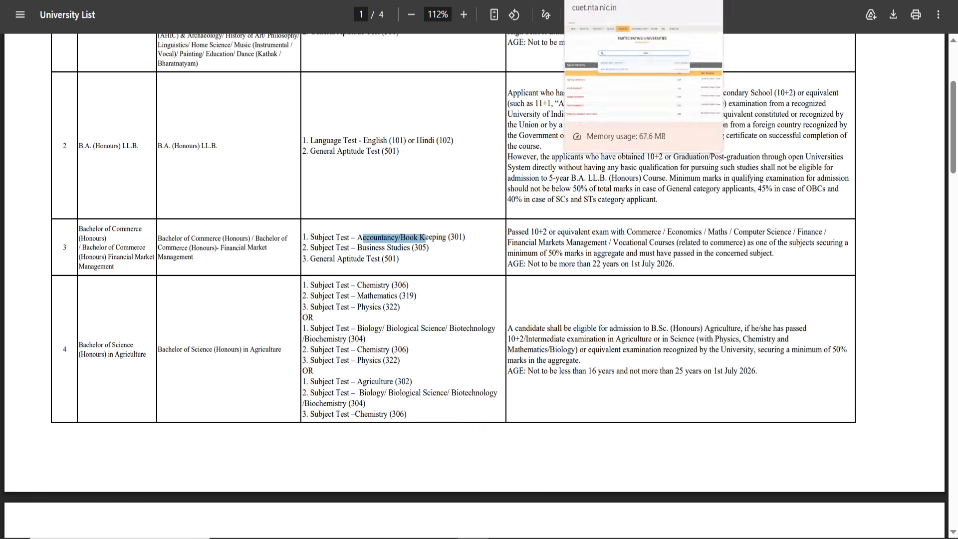
Compare the form's domain test-paper list with the BHU list's General Aptitude Test (501) requirement.
click(558, 1)
scroll(511, 275, down, 1)
scroll(511, 275, down, 12)
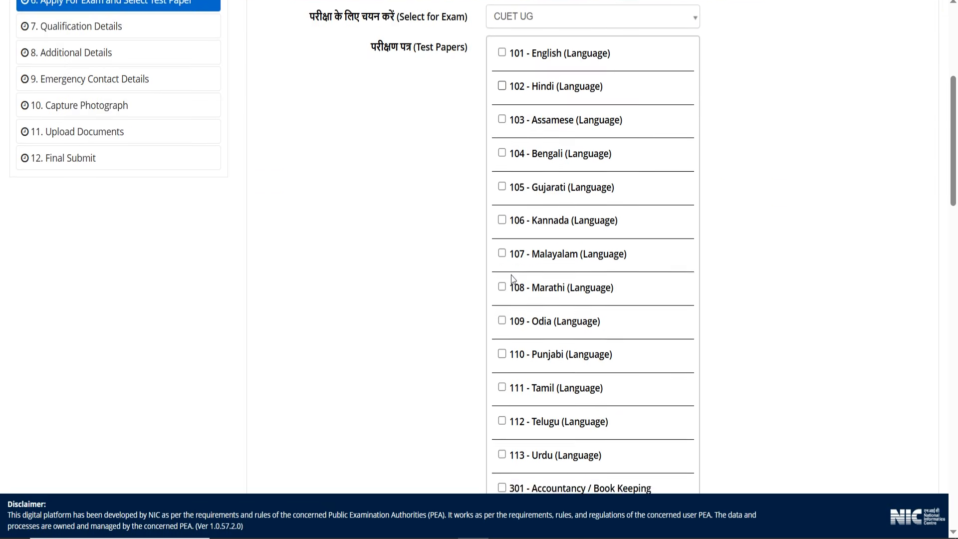
scroll(510, 272, up, 3)
scroll(524, 160, up, 3)
scroll(496, 58, down, 2)
scroll(503, 51, up, 1)
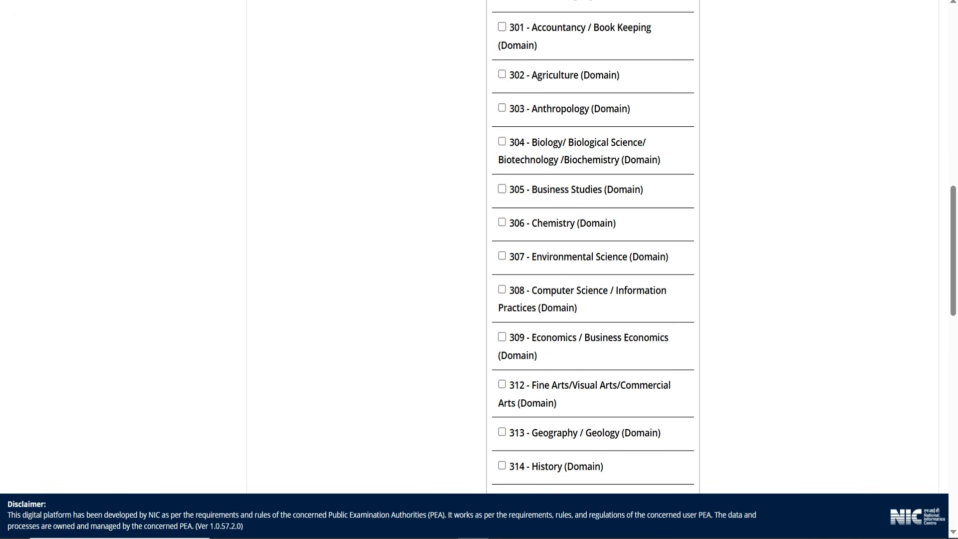
key(ctrl+Tab)
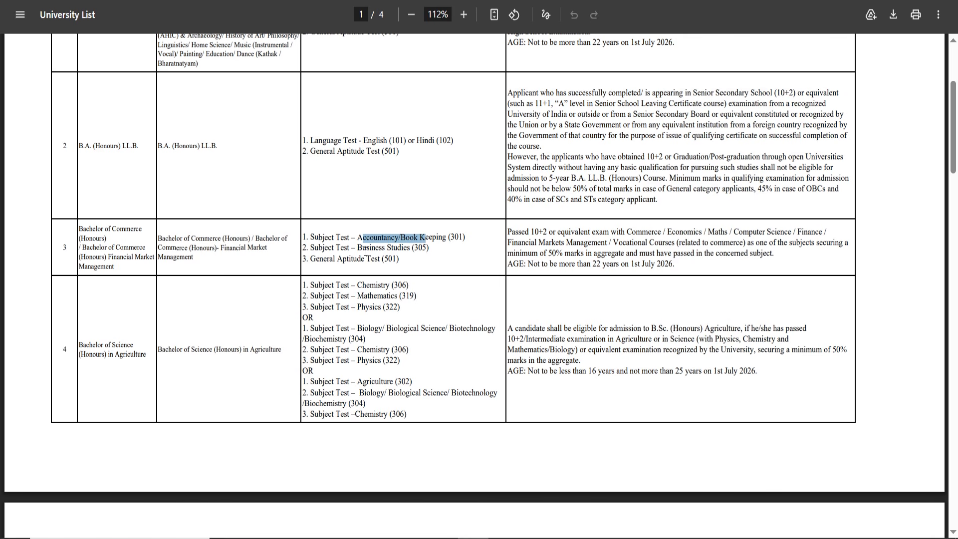
drag(311, 260, 400, 261)
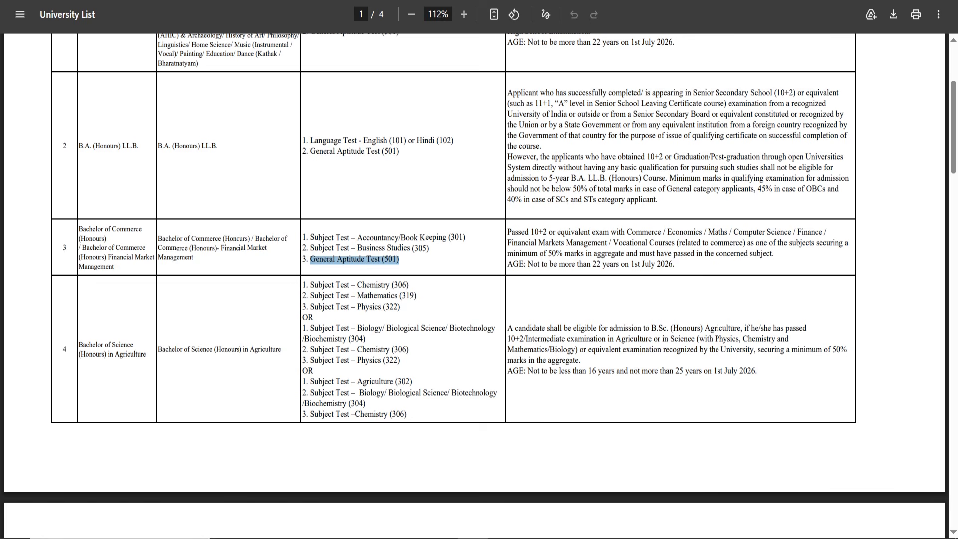
Revisit the universities search page and the 27-page University List PDF.
key(ctrl+Tab)
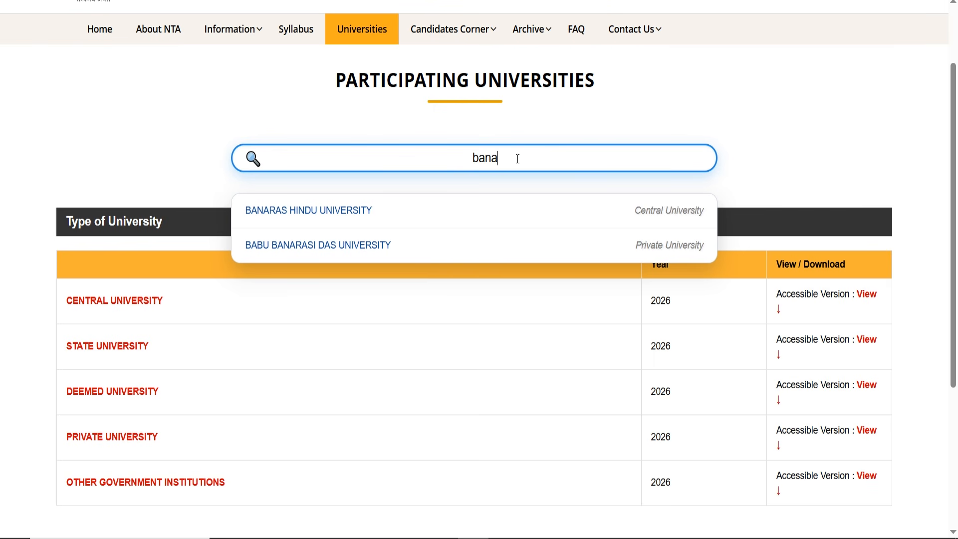
drag(504, 158, 491, 158)
key(ctrl+Tab)
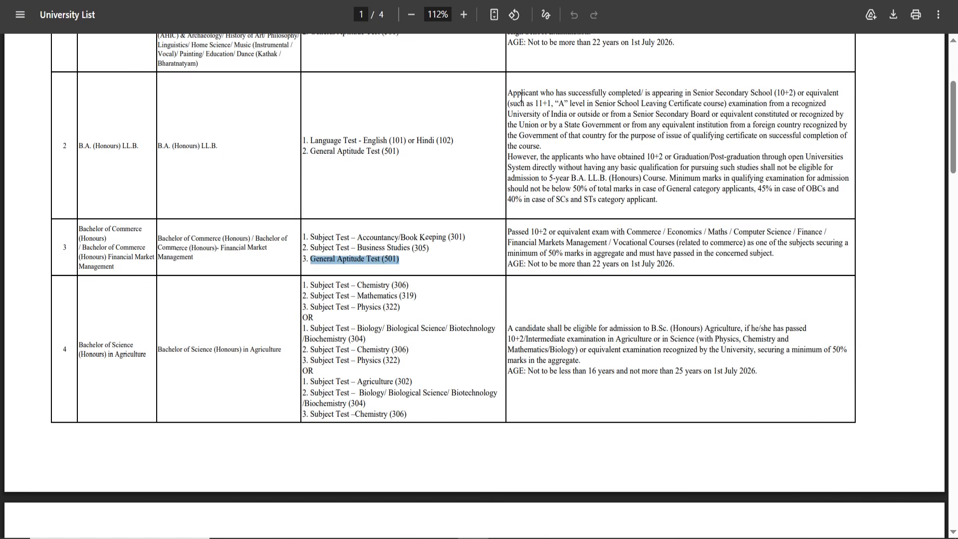
key(ctrl+Tab)
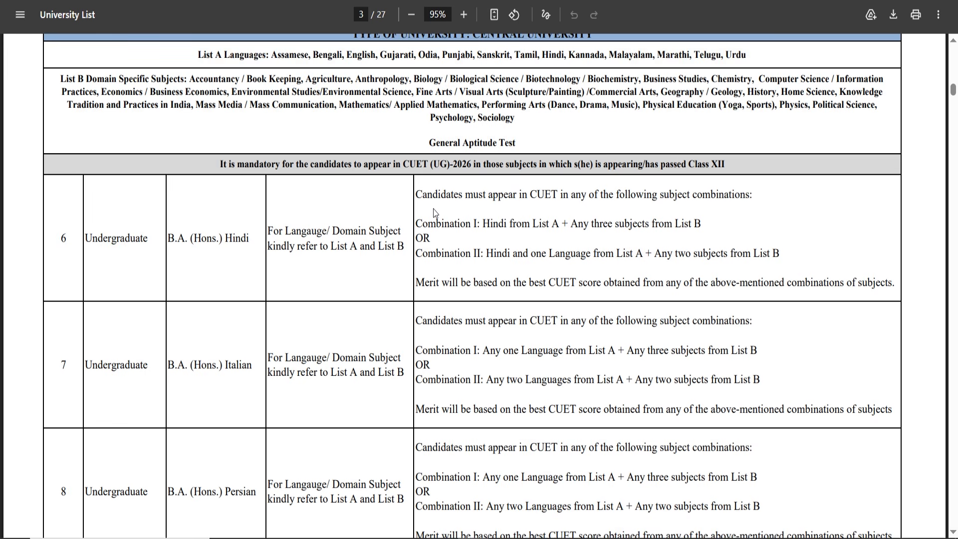
scroll(433, 209, down, 2)
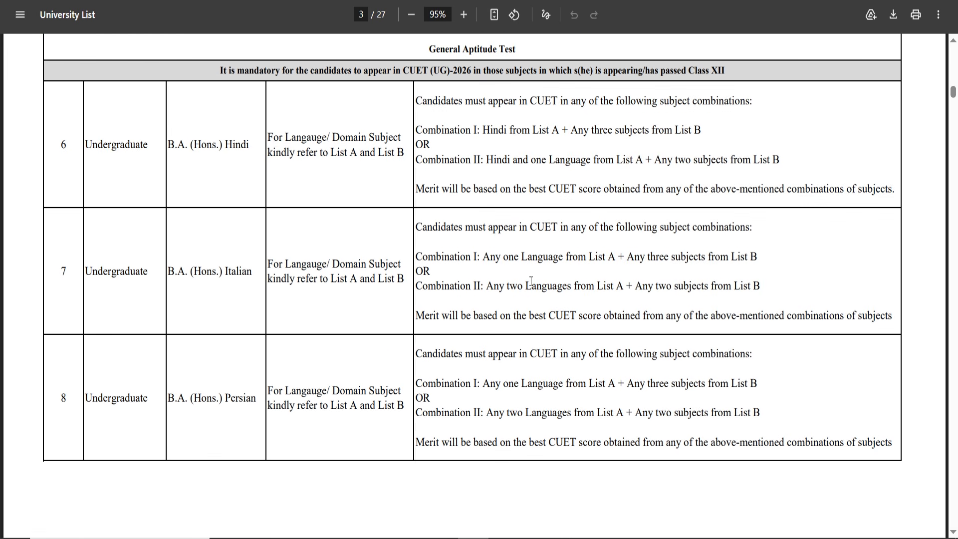
scroll(531, 281, up, 5)
drag(196, 242, 226, 274)
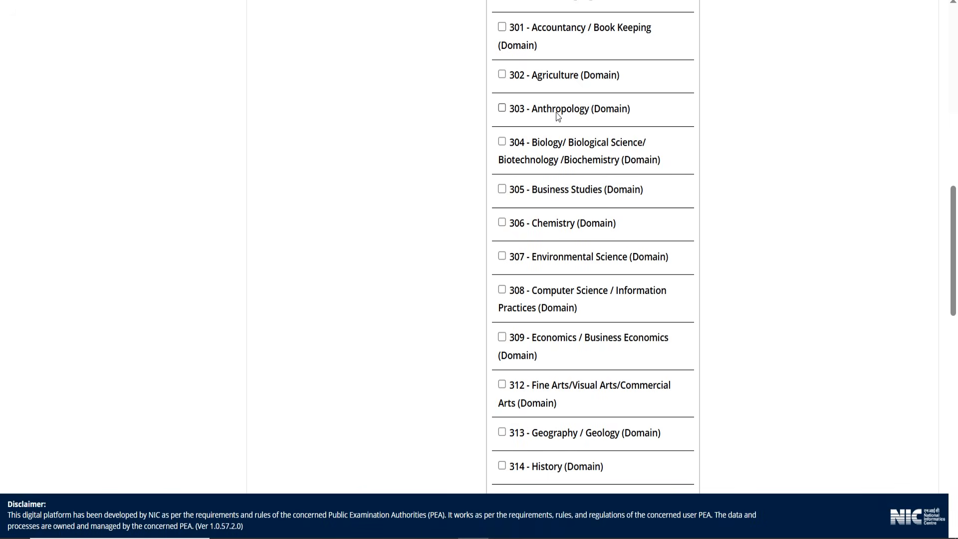
scroll(558, 115, up, 7)
scroll(559, 115, up, 4)
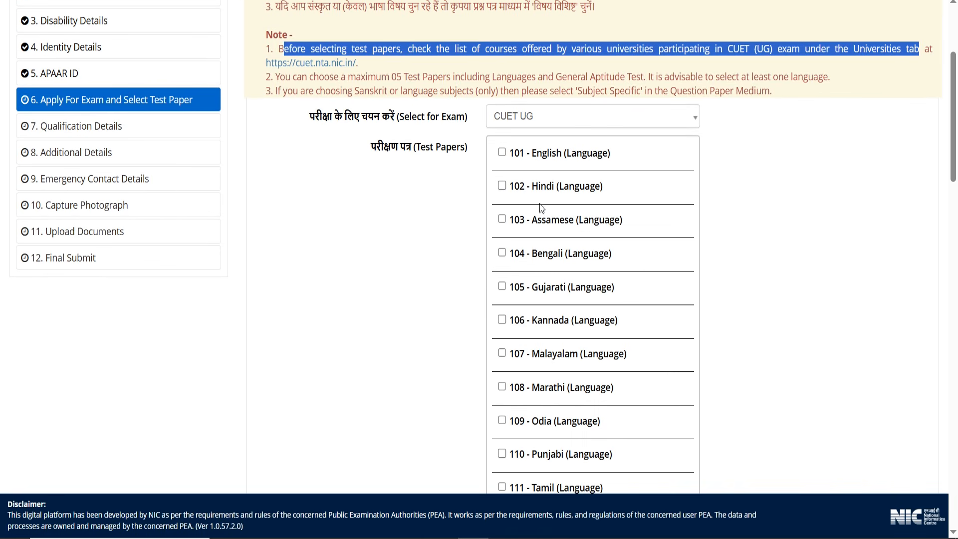
click(666, 0)
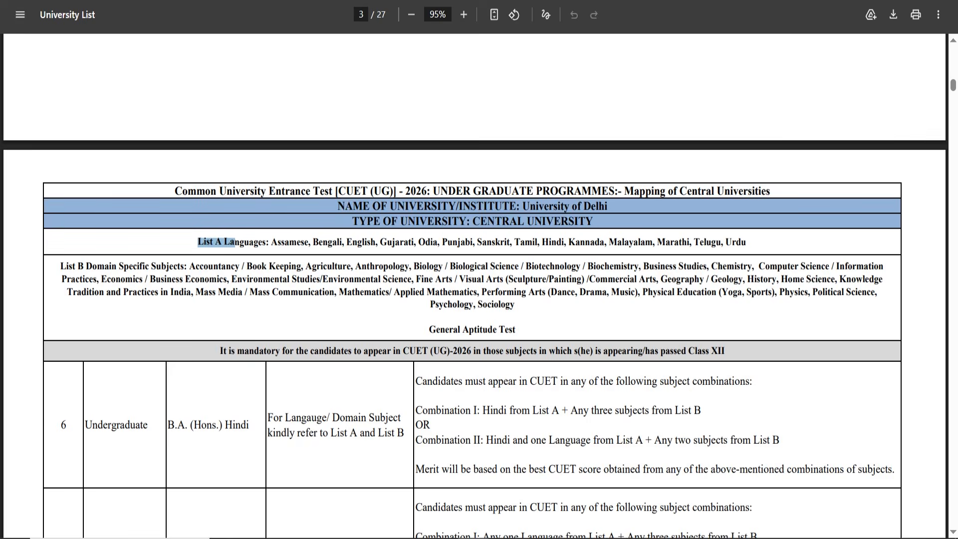
scroll(660, 286, up, 2)
scroll(660, 287, down, 2)
click(629, 1)
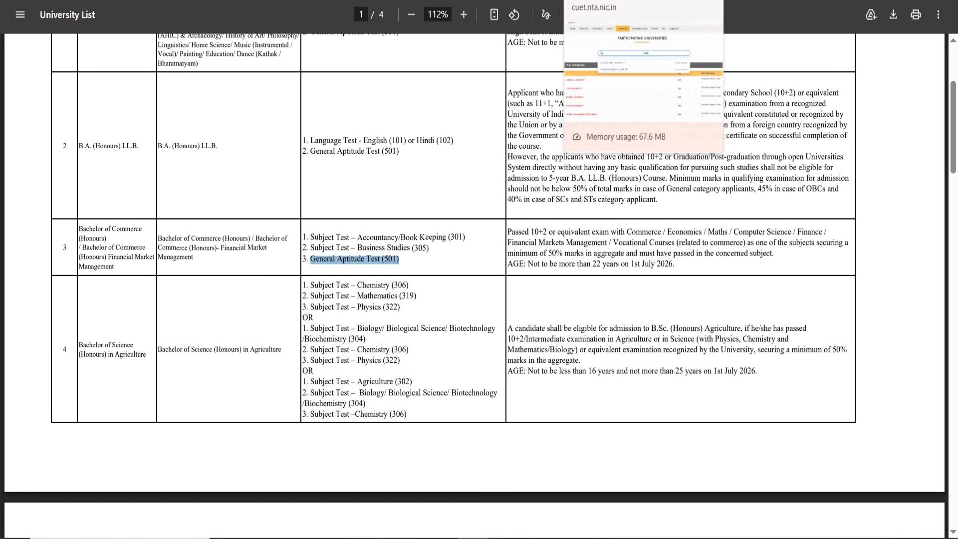
click(589, 1)
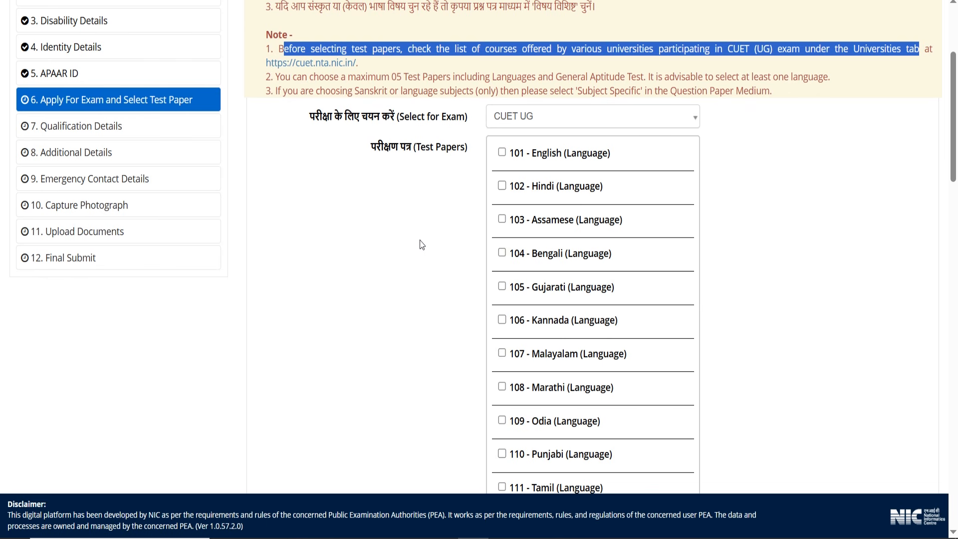
scroll(421, 242, down, 10)
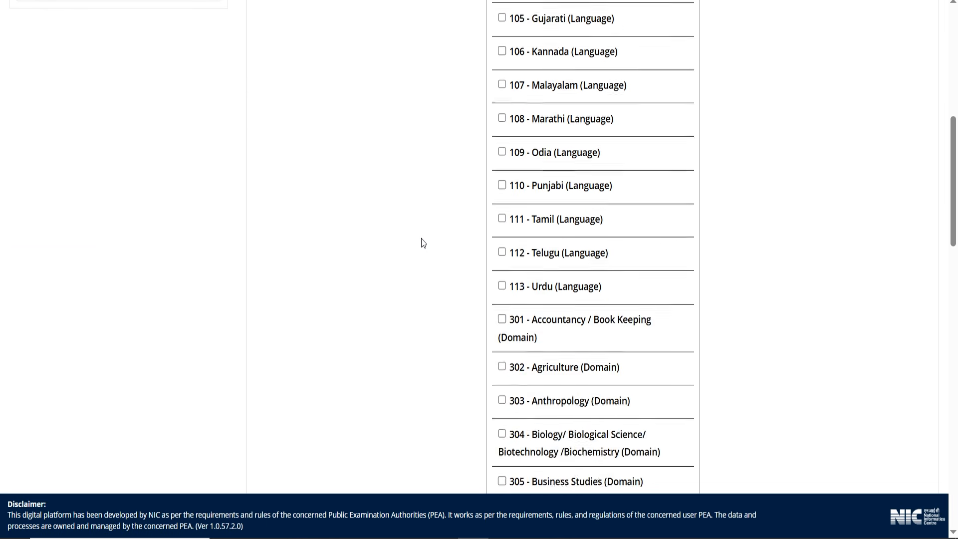
scroll(423, 243, down, 12)
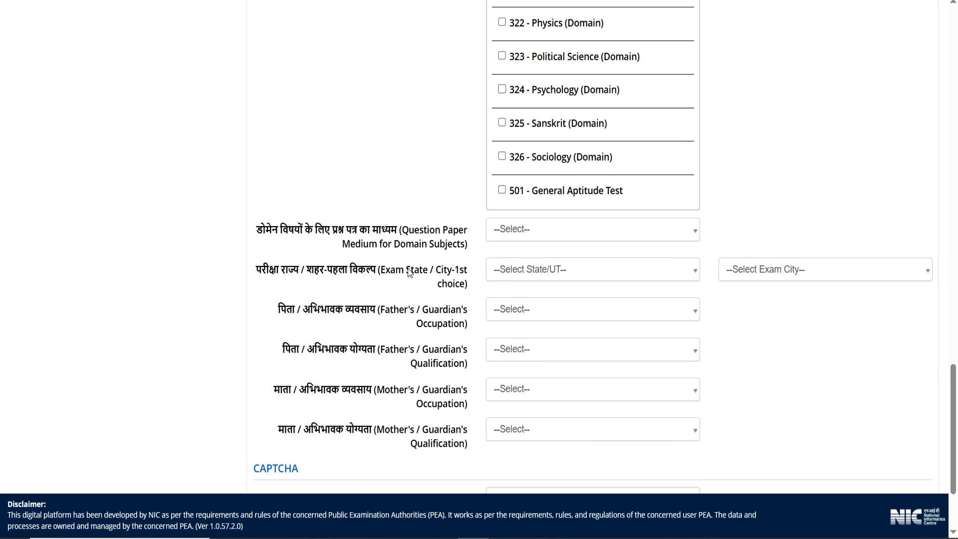
drag(343, 245, 472, 244)
click(544, 230)
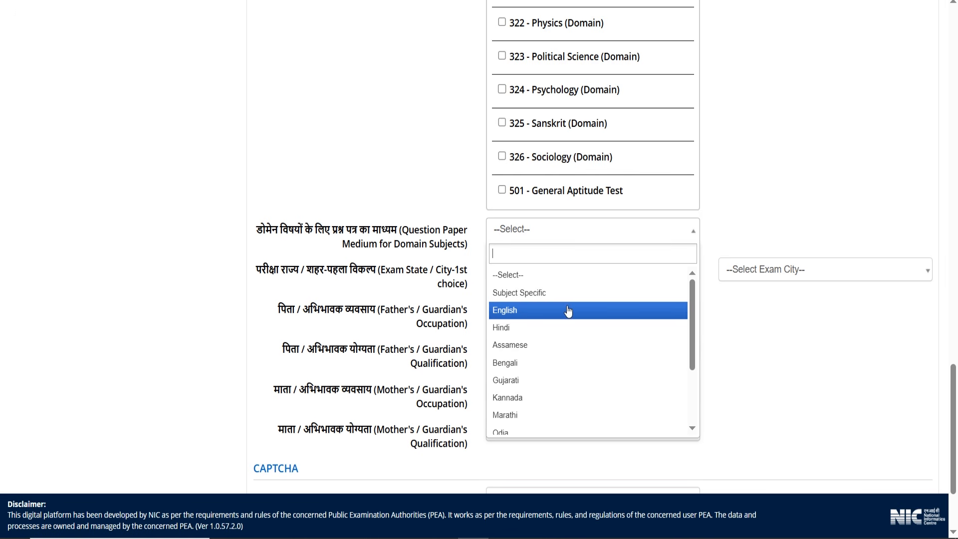
click(748, 175)
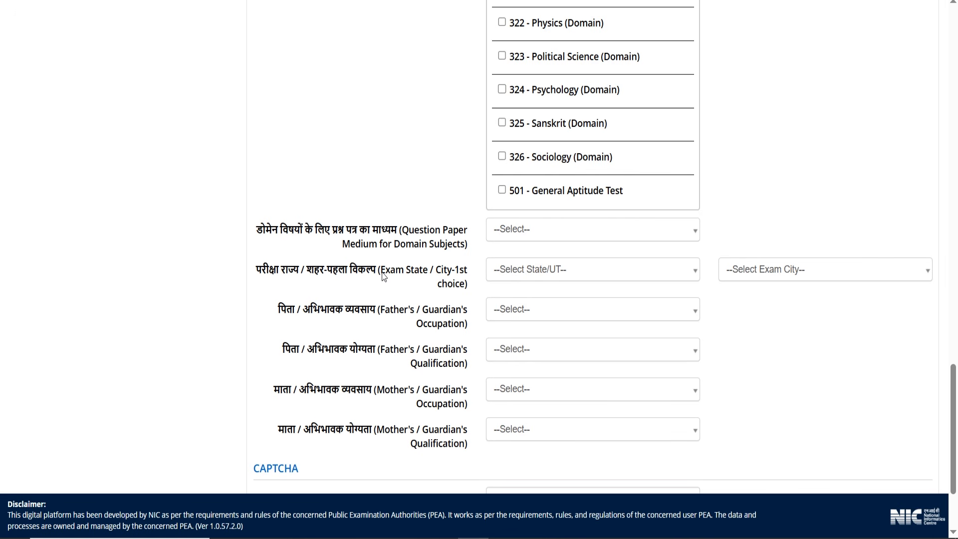
drag(391, 273, 465, 286)
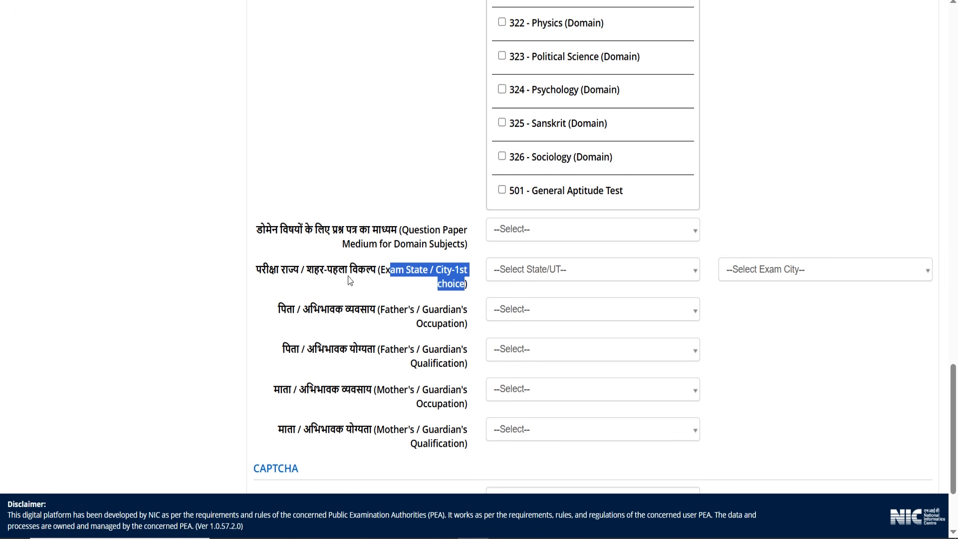
click(426, 287)
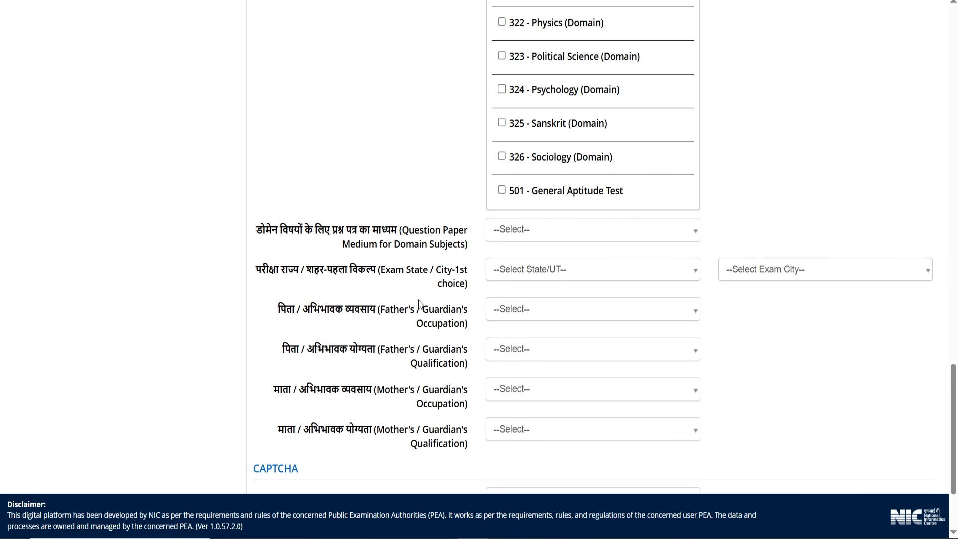
drag(389, 315, 462, 317)
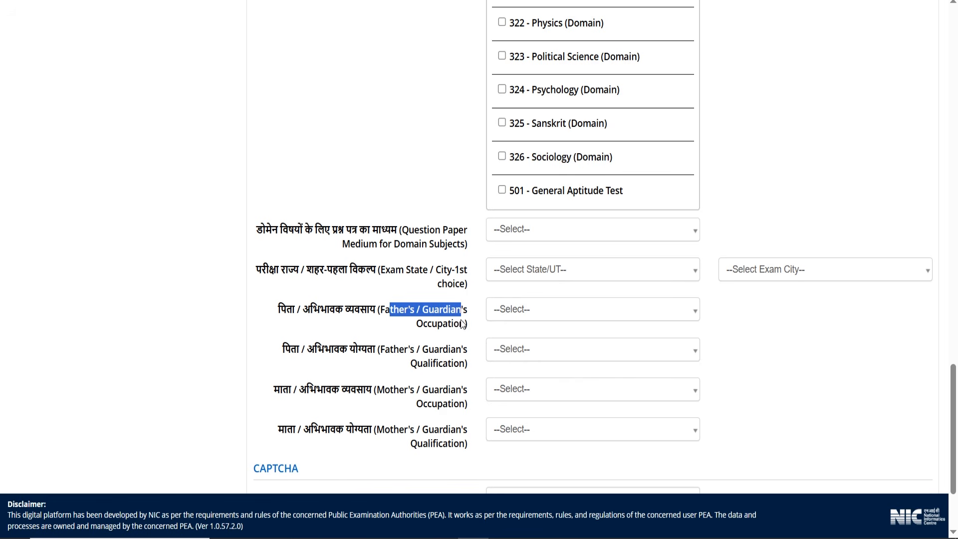
Review the father's occupation and qualification options without choosing any.
click(511, 323)
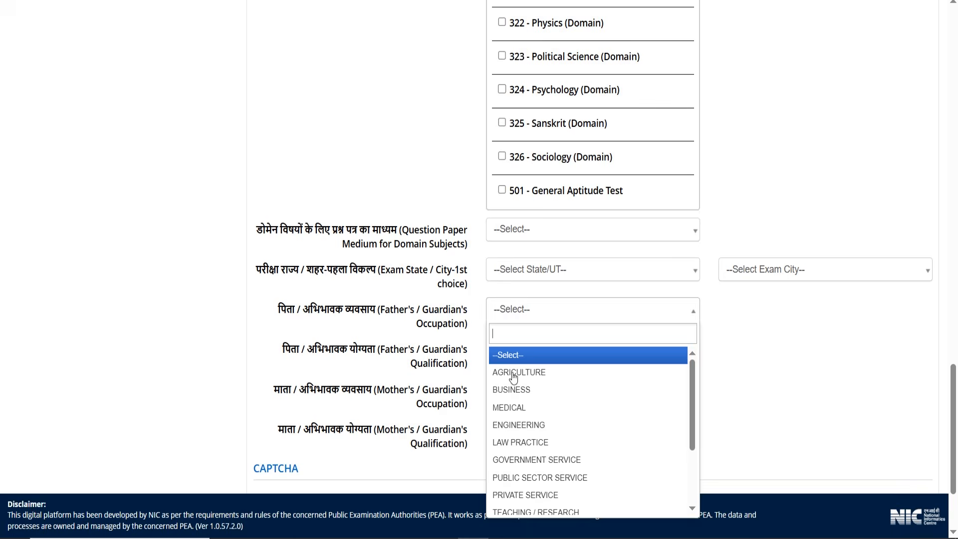
click(792, 377)
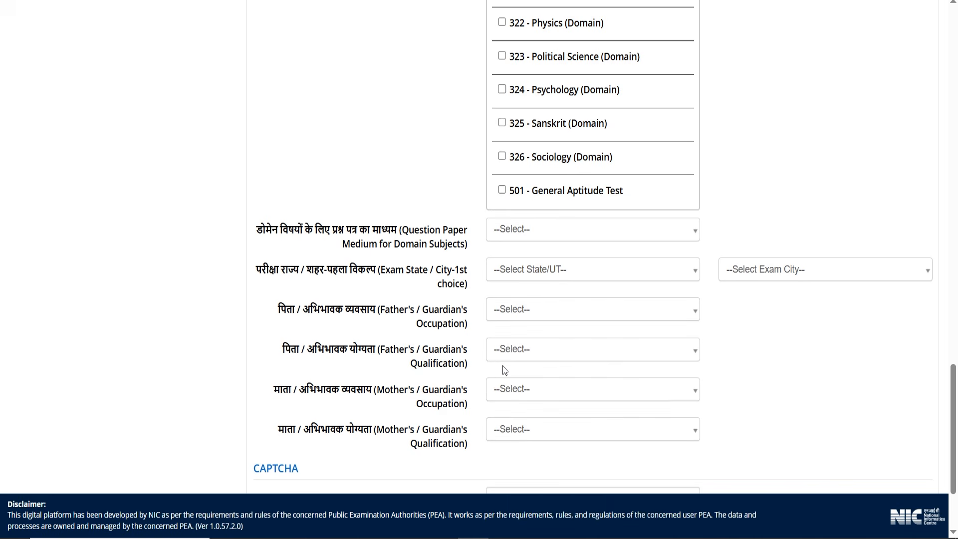
drag(380, 350, 456, 366)
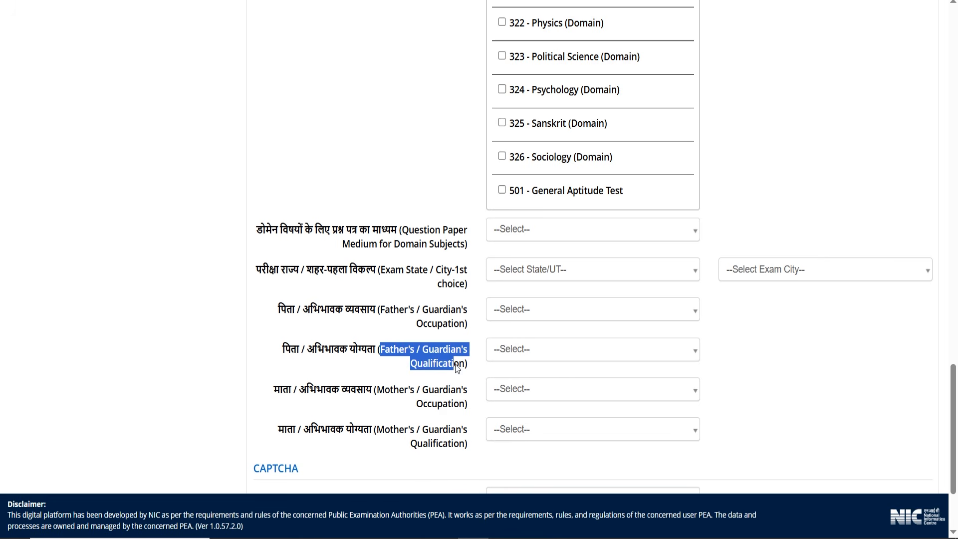
click(522, 350)
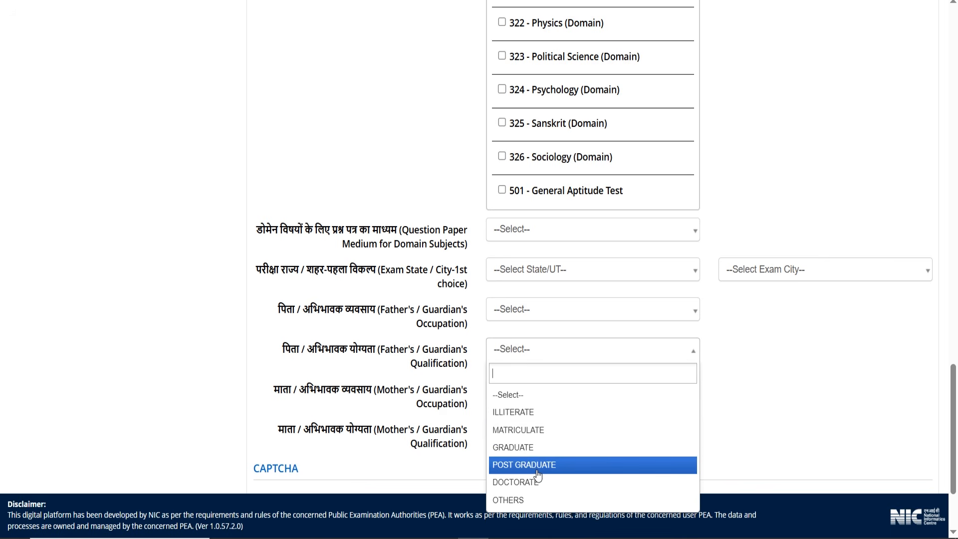
click(429, 371)
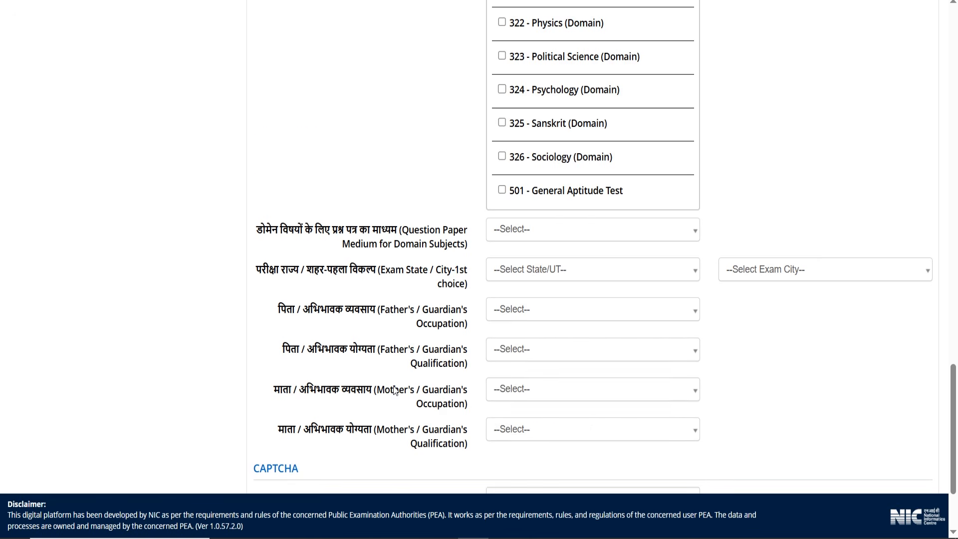
Review the mother's occupation and qualification options, then save and confirm the test-paper step.
scroll(409, 374, down, 2)
click(522, 310)
scroll(554, 439, down, 3)
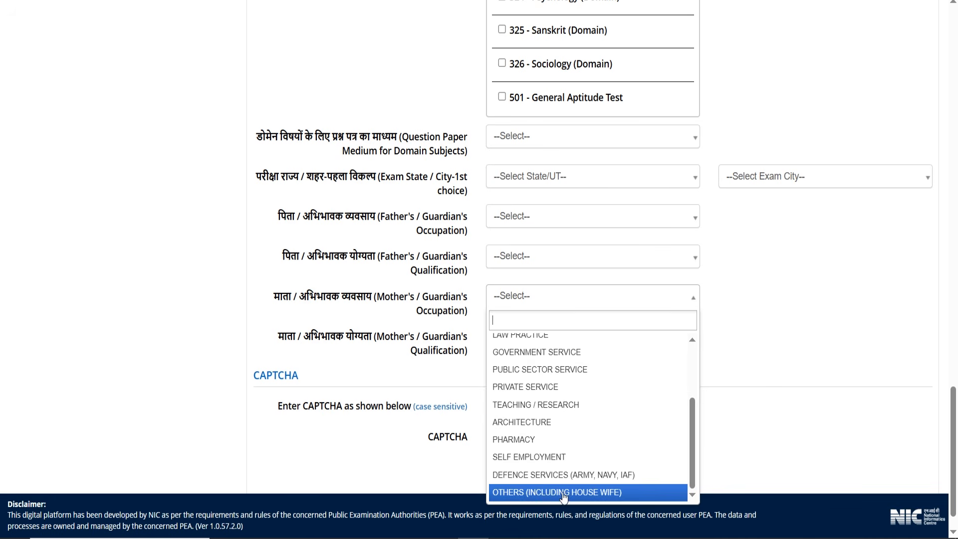
click(707, 314)
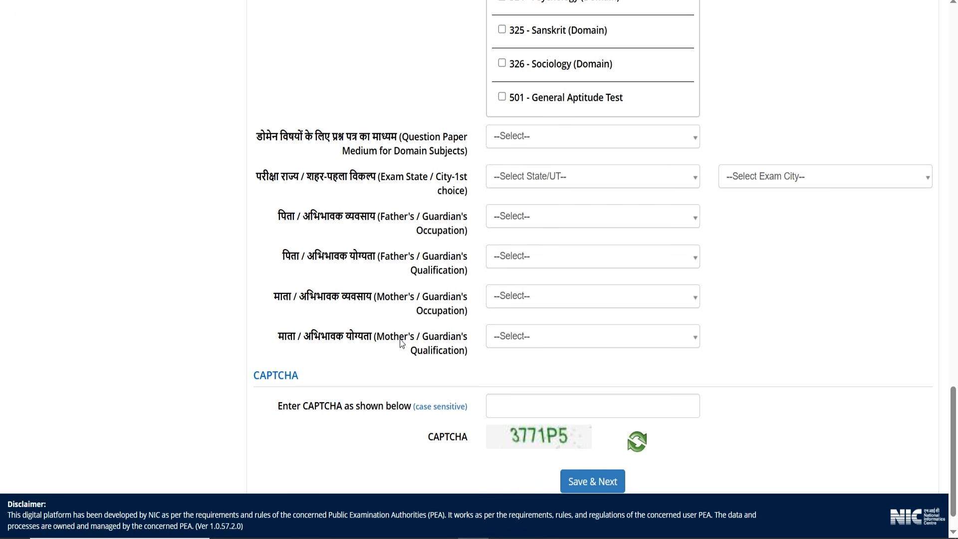
click(566, 341)
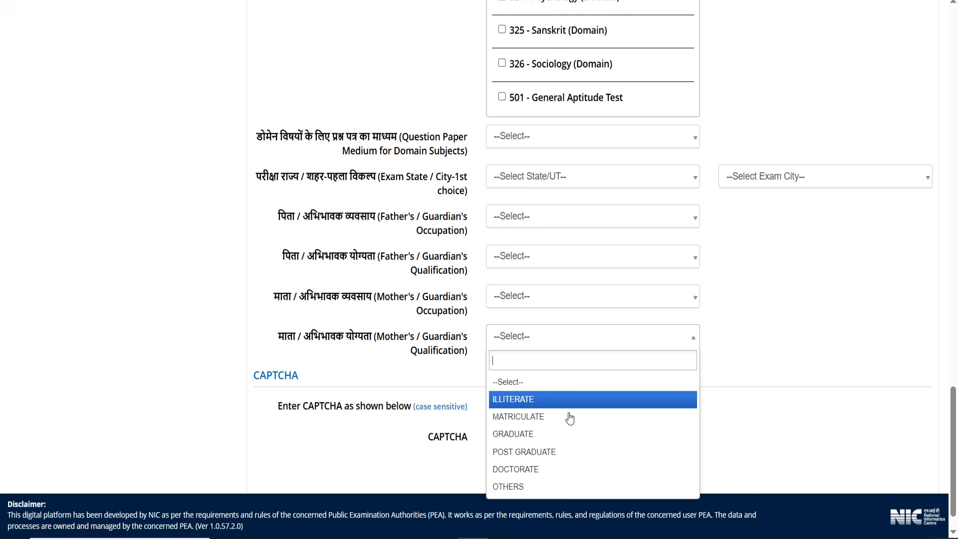
click(768, 328)
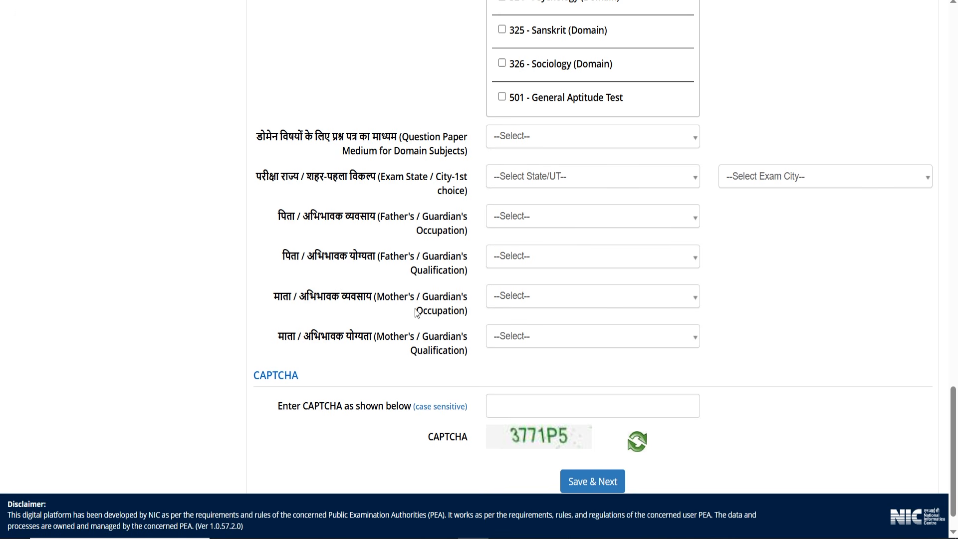
click(588, 479)
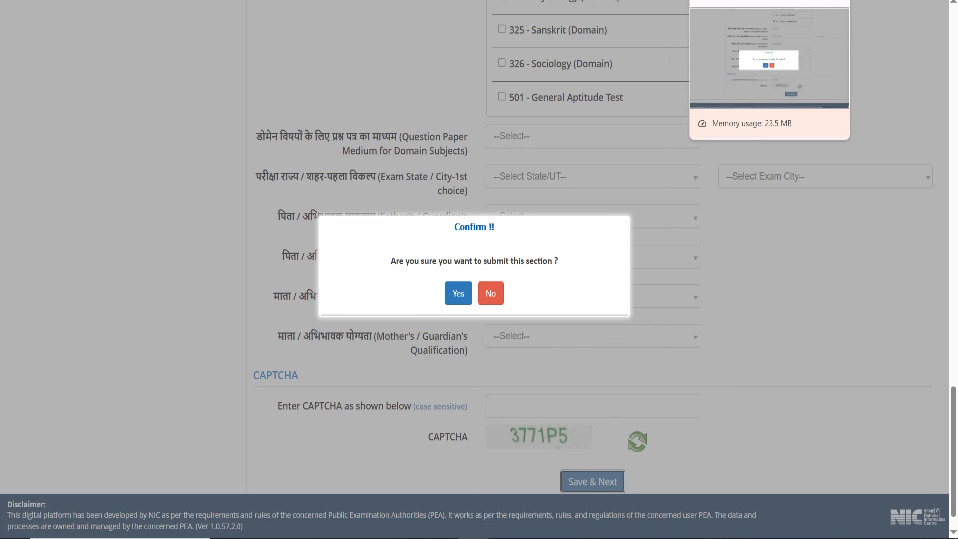
click(771, 0)
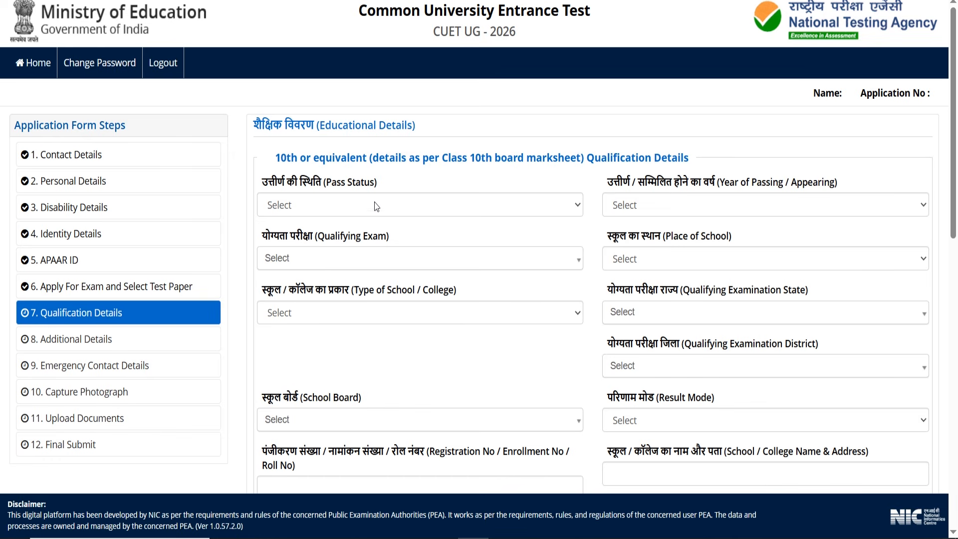
Review the 10th qualification heading, Pass Status options and Year of Passing label without choosing.
drag(273, 158, 694, 162)
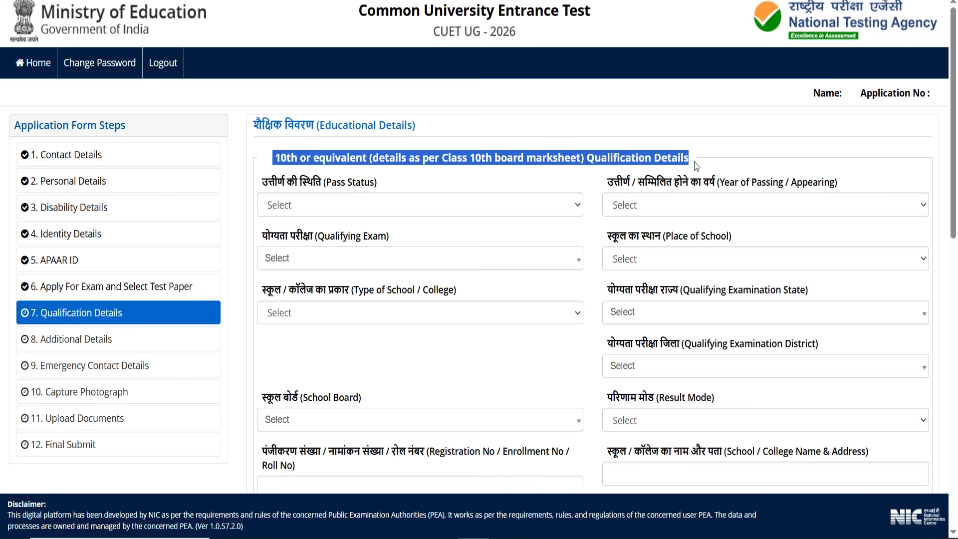
click(313, 139)
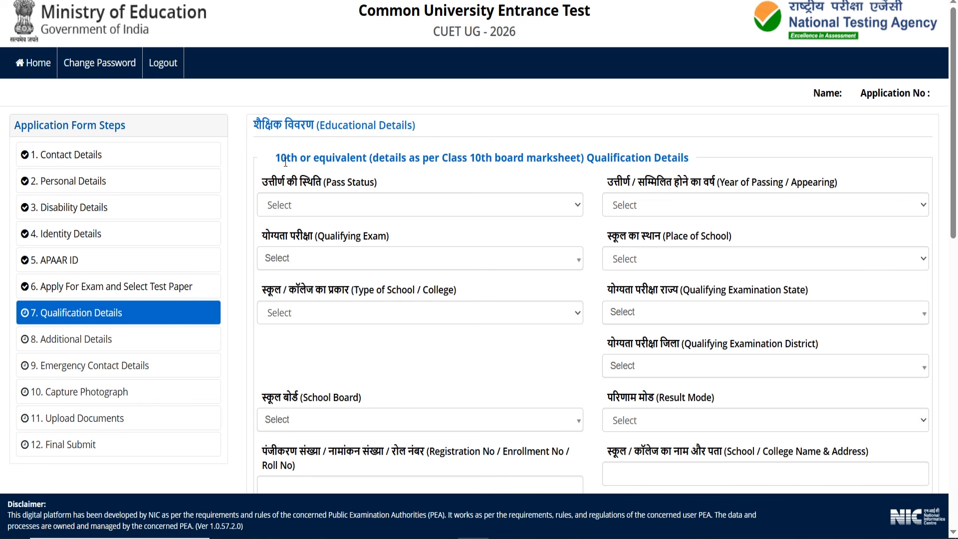
drag(281, 159, 306, 160)
click(309, 200)
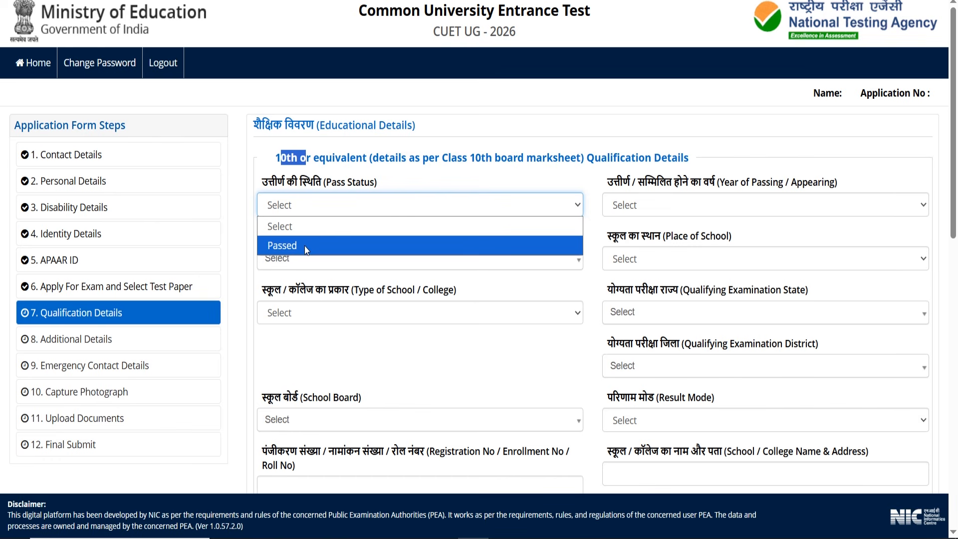
click(468, 187)
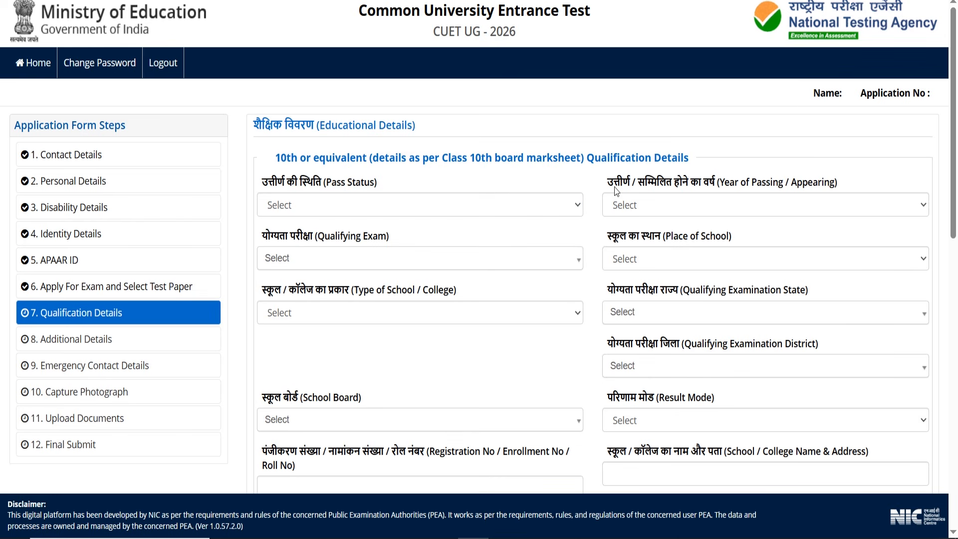
drag(614, 184, 865, 183)
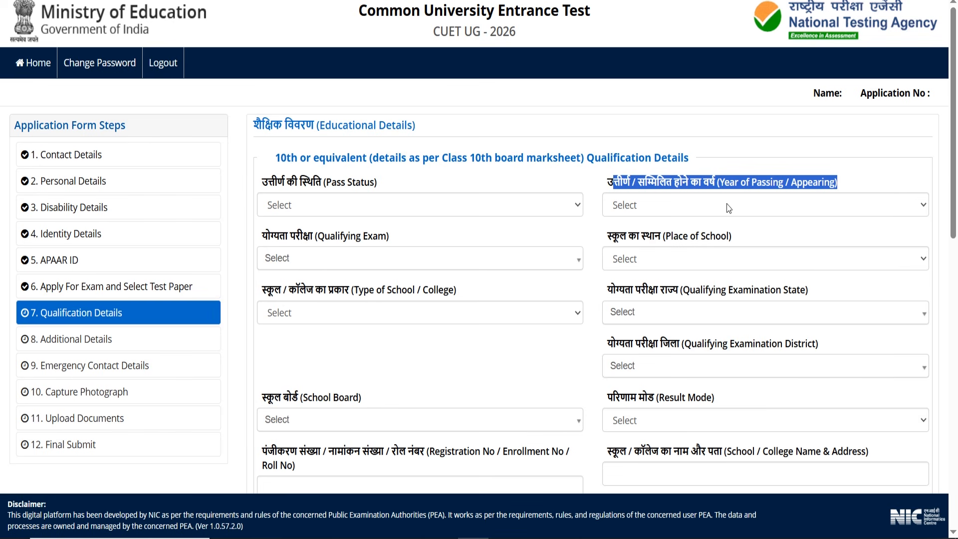
scroll(419, 237, down, 3)
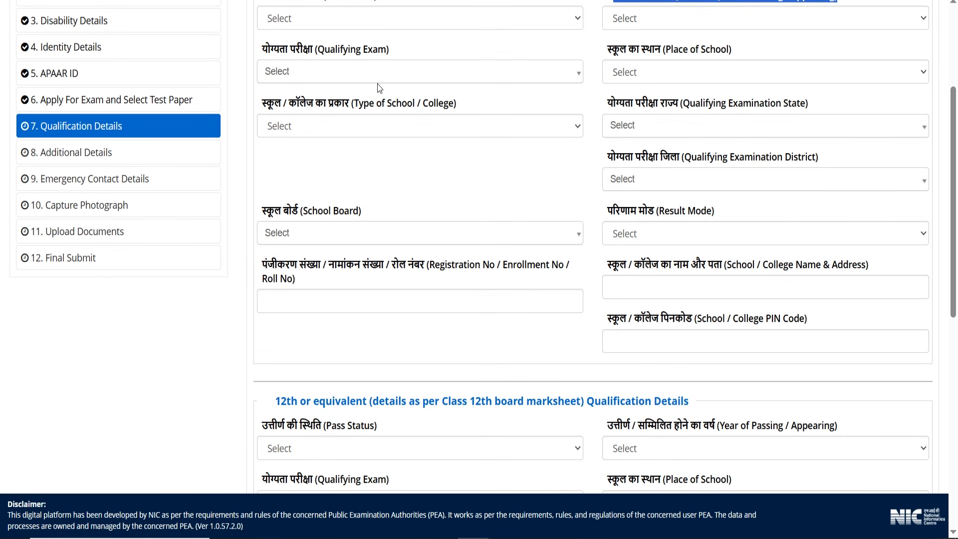
Look through the Qualifying Exam, Place of School, School Type and State options unchanged.
click(357, 72)
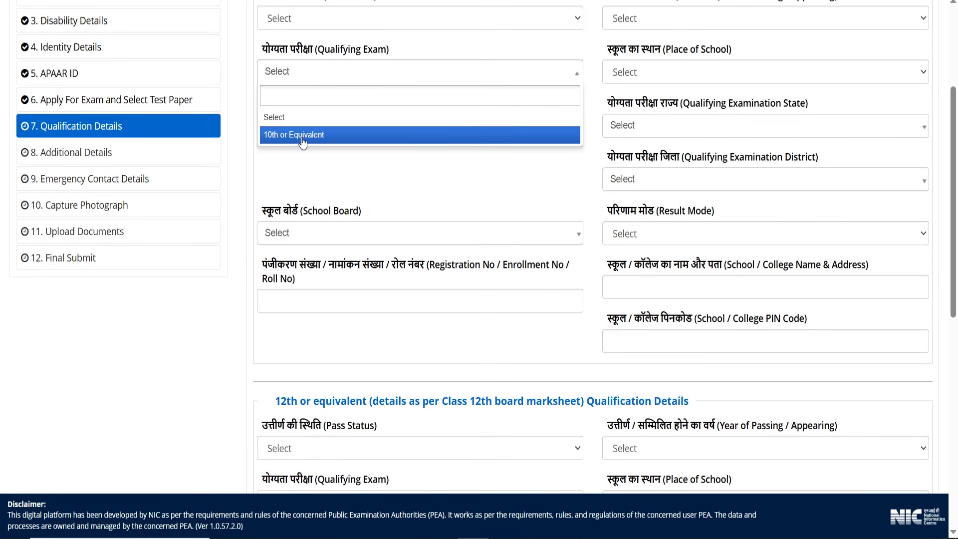
click(420, 49)
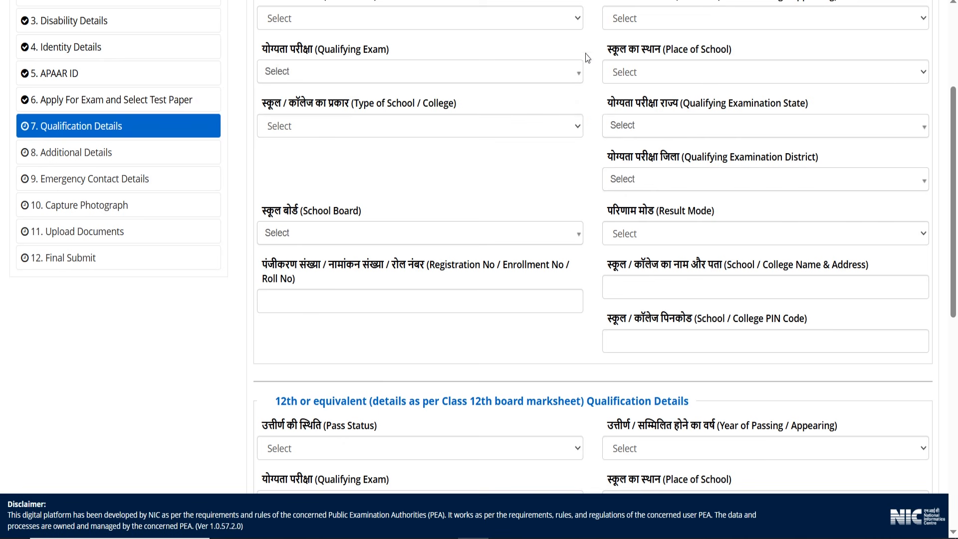
click(671, 74)
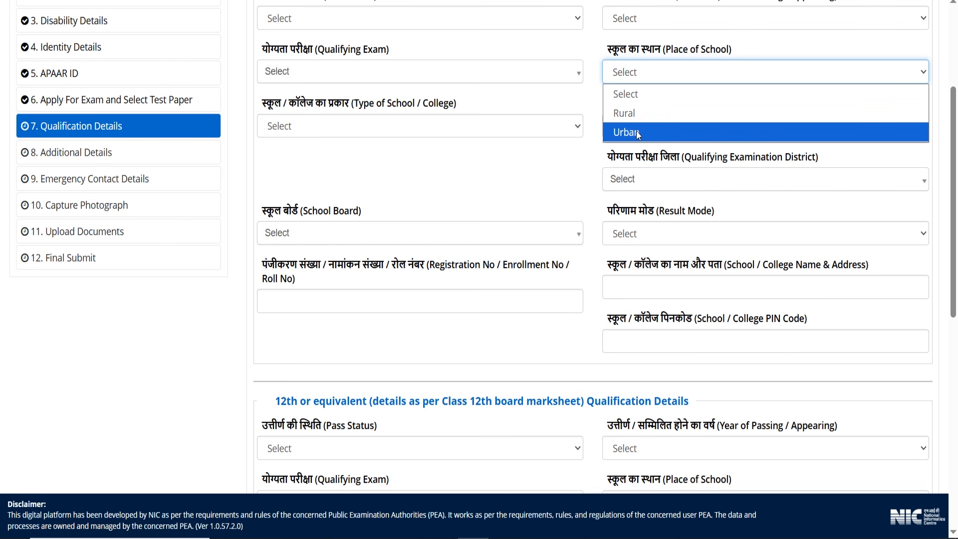
click(768, 46)
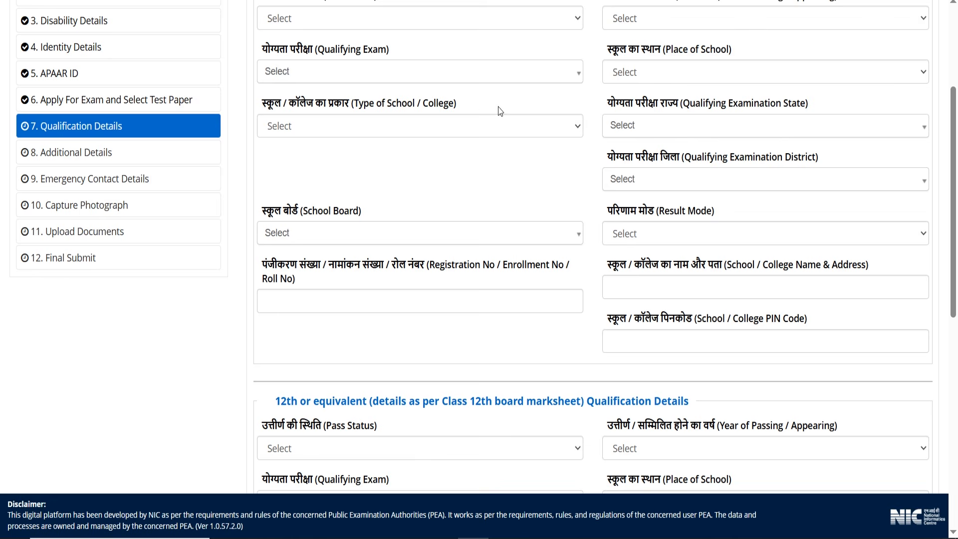
click(393, 127)
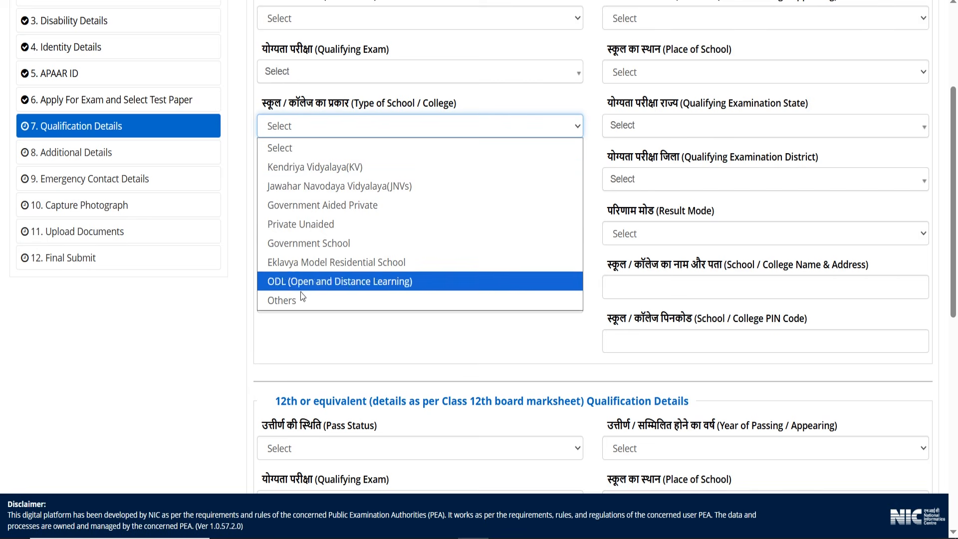
click(485, 95)
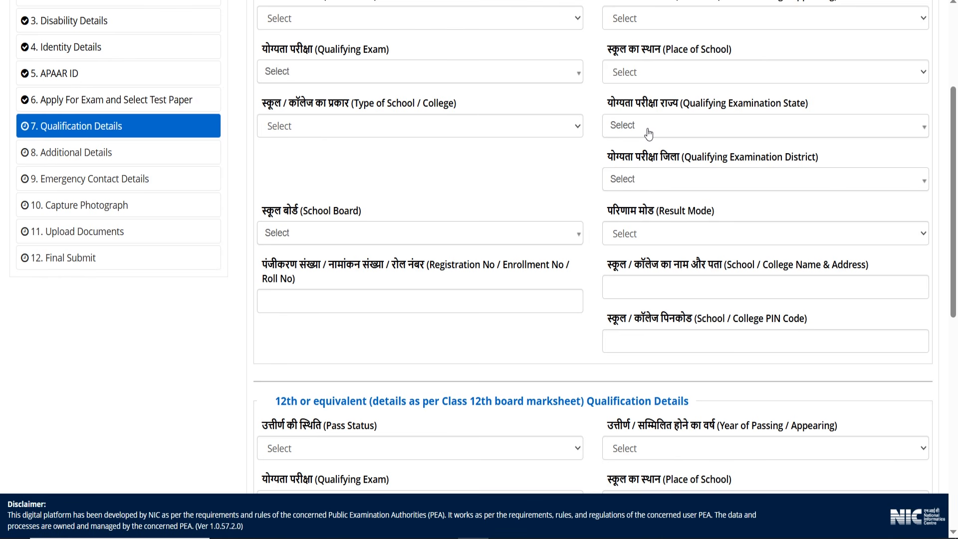
click(696, 125)
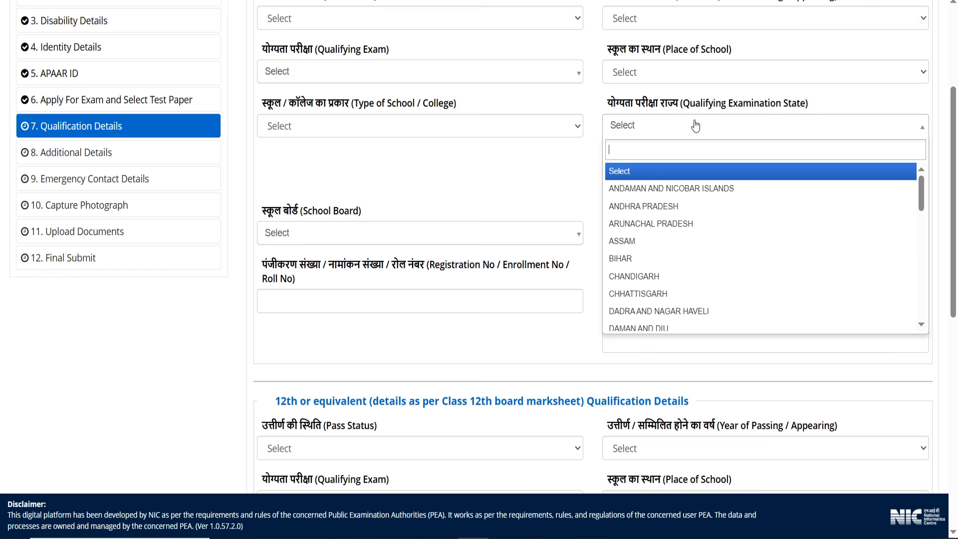
click(814, 99)
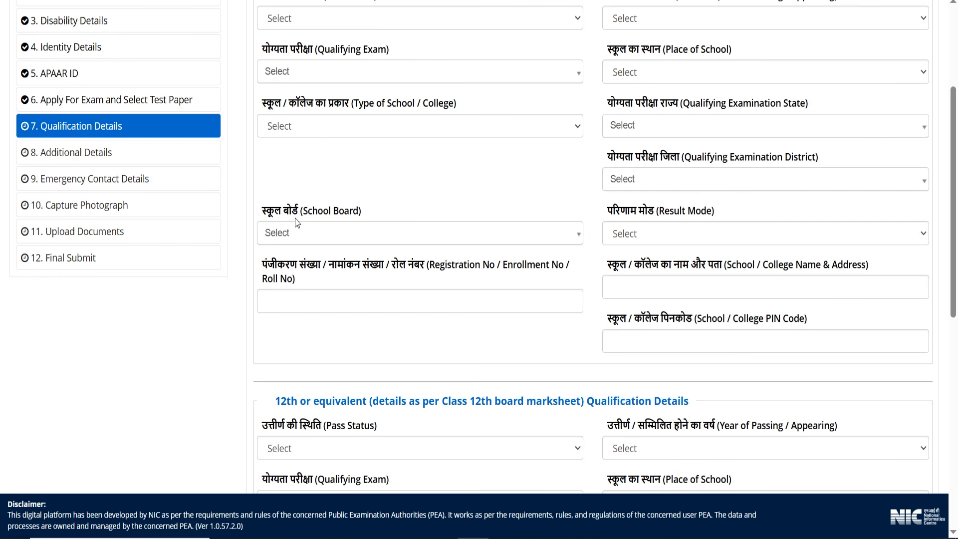
Browse the school board list without choosing, then bring up the Result Mode choices.
click(304, 242)
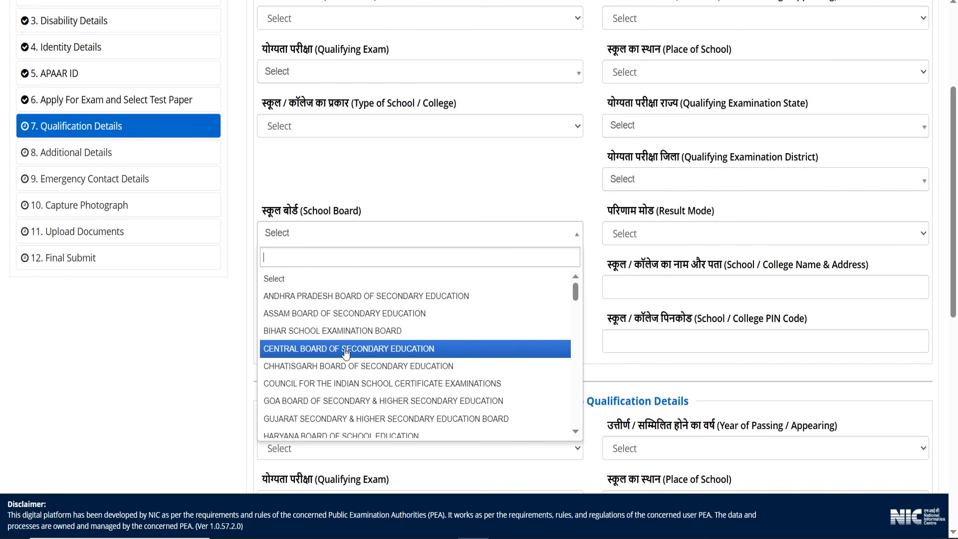
click(444, 207)
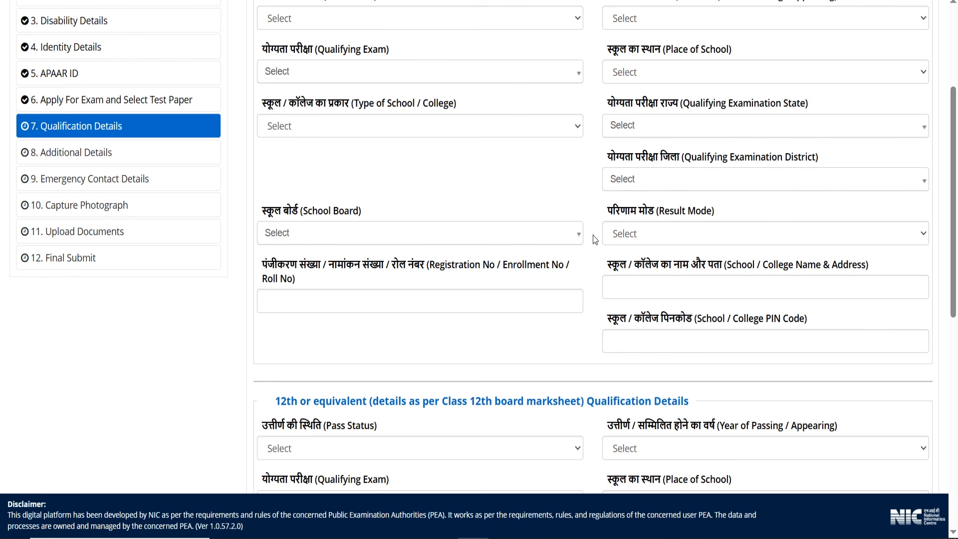
click(635, 234)
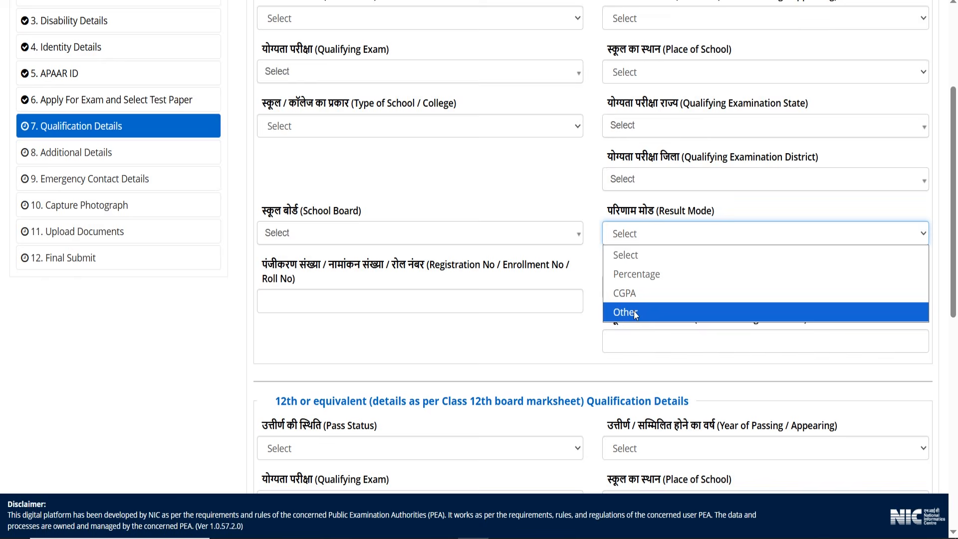
Switch the 10th result mode from Percentage to CGPA and check the Maximum Grade Point choices.
click(642, 277)
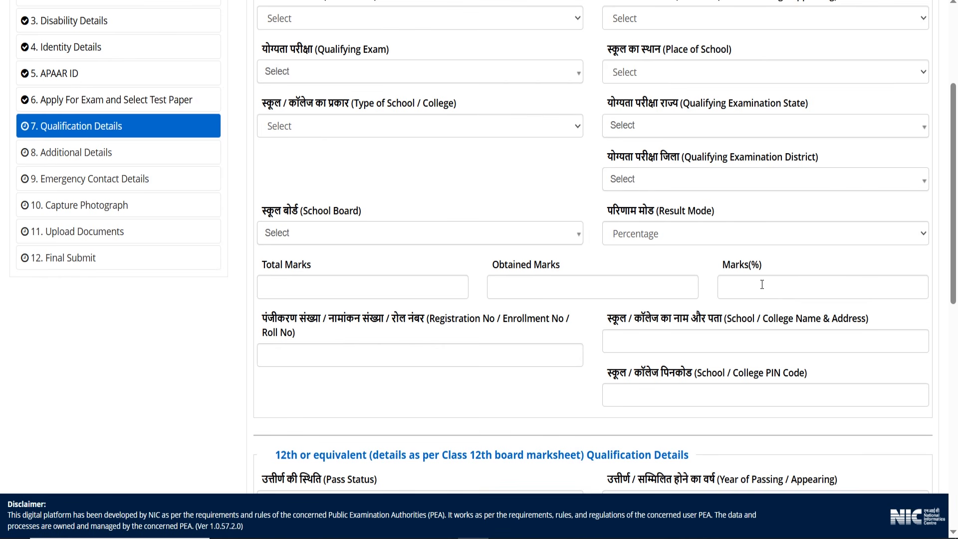
click(657, 238)
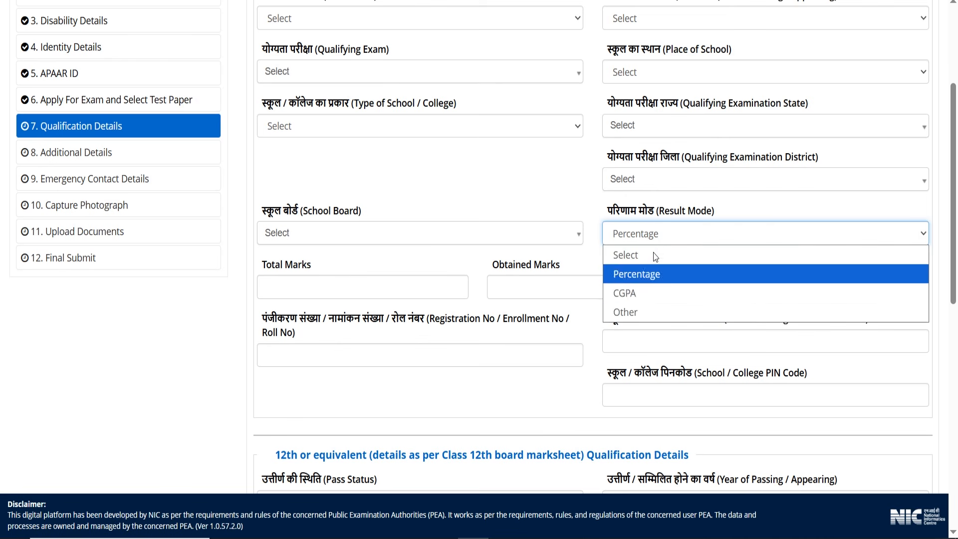
click(643, 294)
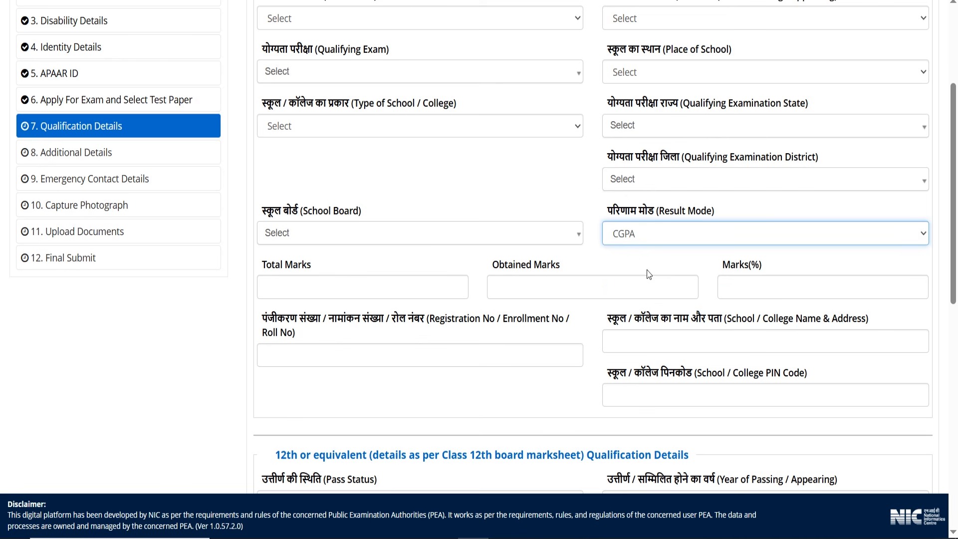
click(361, 287)
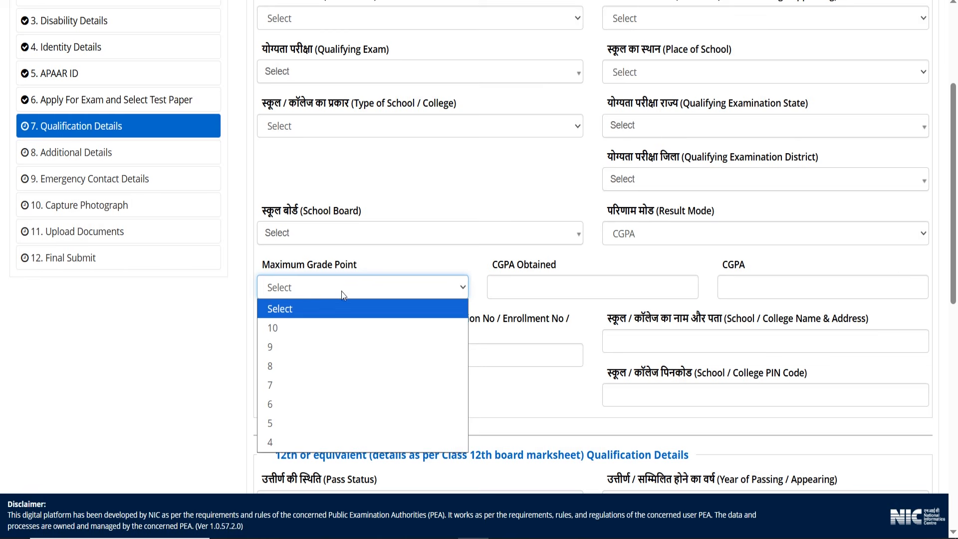
click(426, 263)
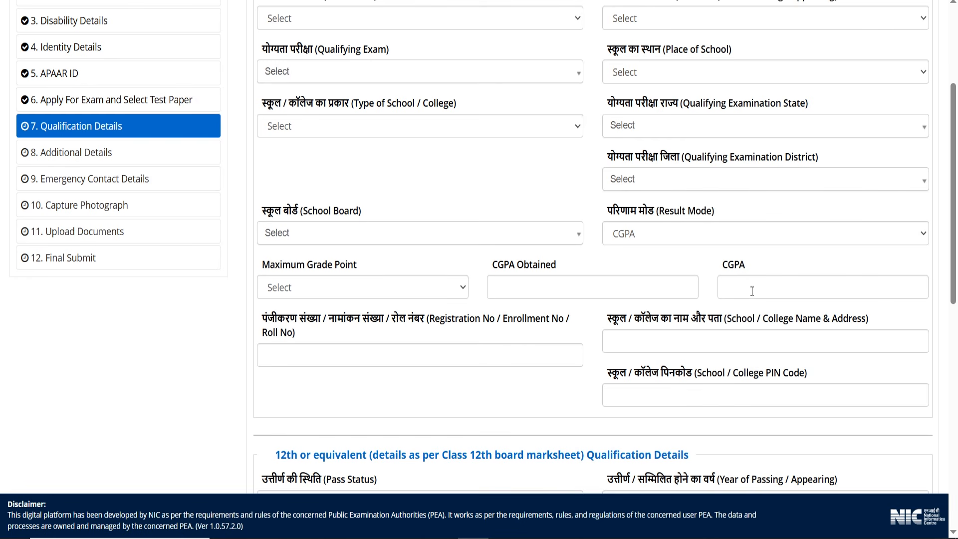
scroll(708, 289, up, 2)
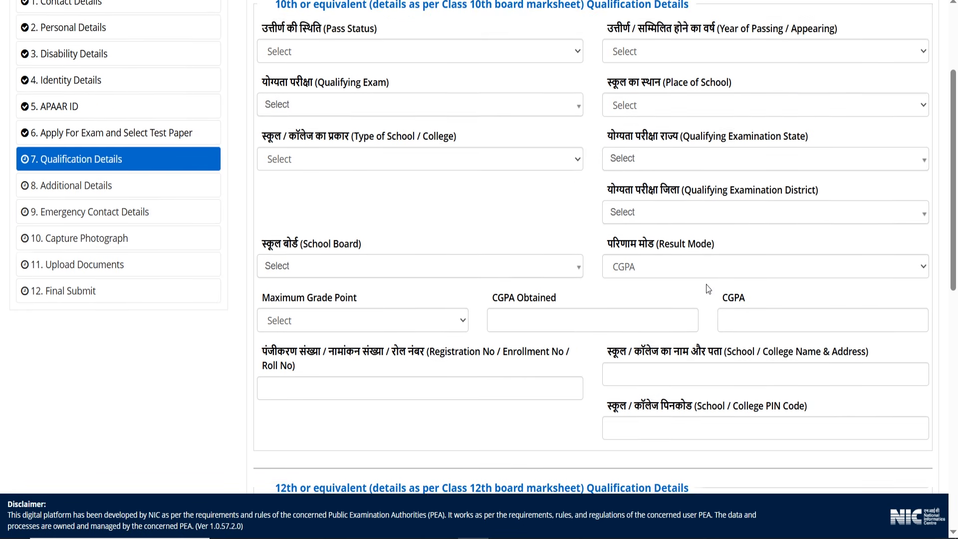
scroll(708, 288, down, 2)
scroll(310, 346, up, 2)
scroll(299, 334, down, 2)
scroll(288, 321, down, 4)
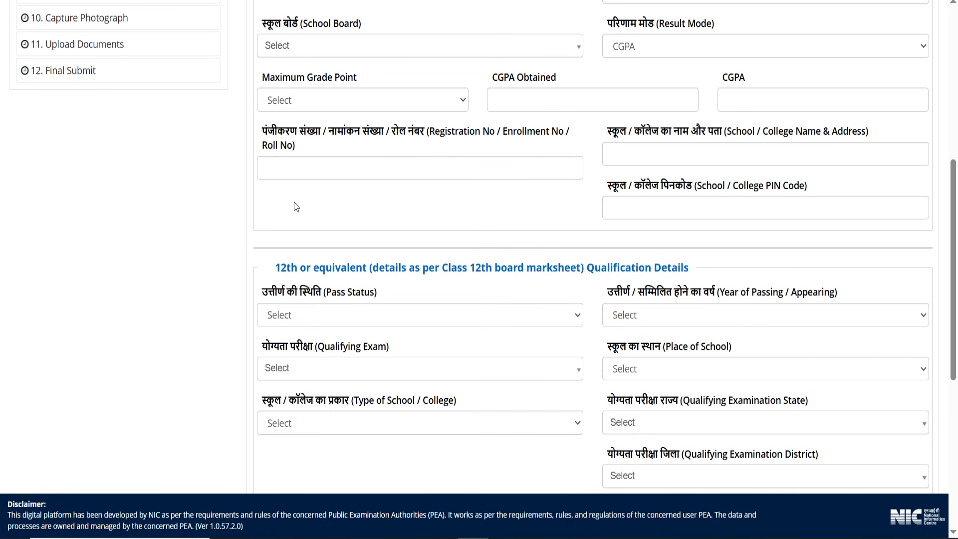
drag(268, 131, 332, 148)
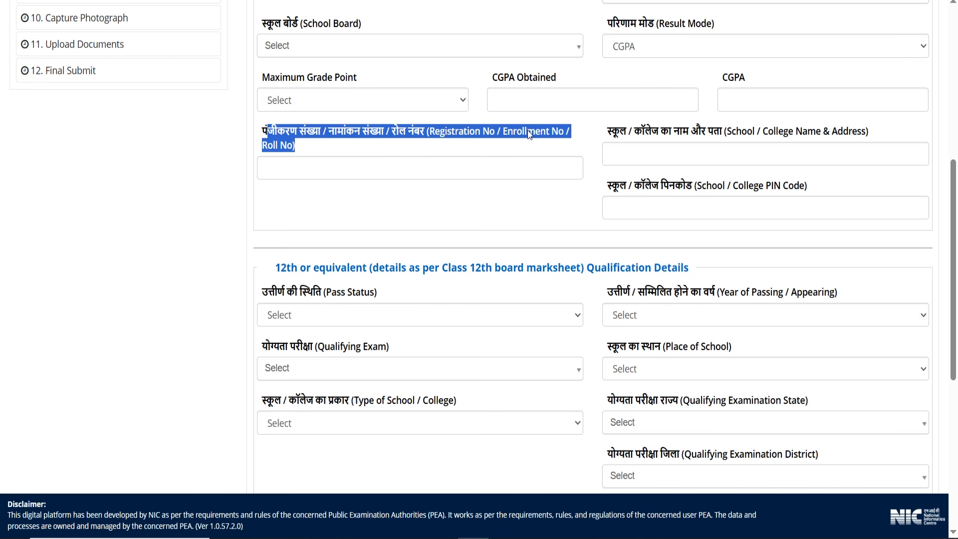
click(597, 151)
drag(606, 135, 875, 139)
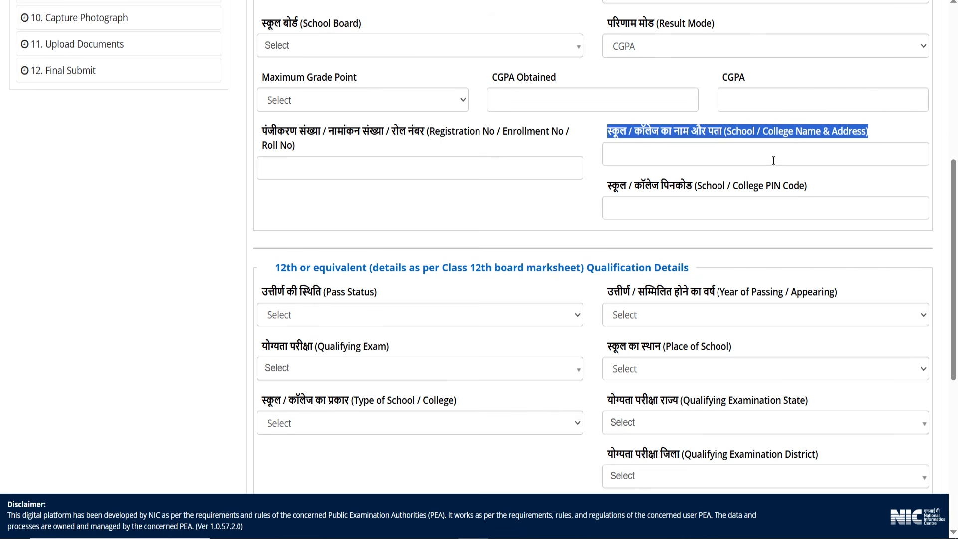
drag(607, 188, 807, 189)
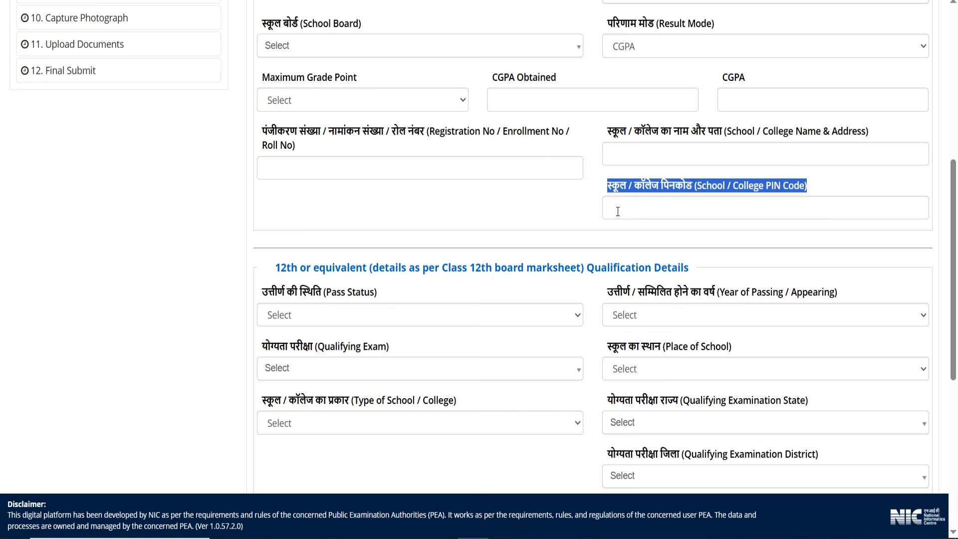
click(573, 221)
scroll(539, 191, down, 2)
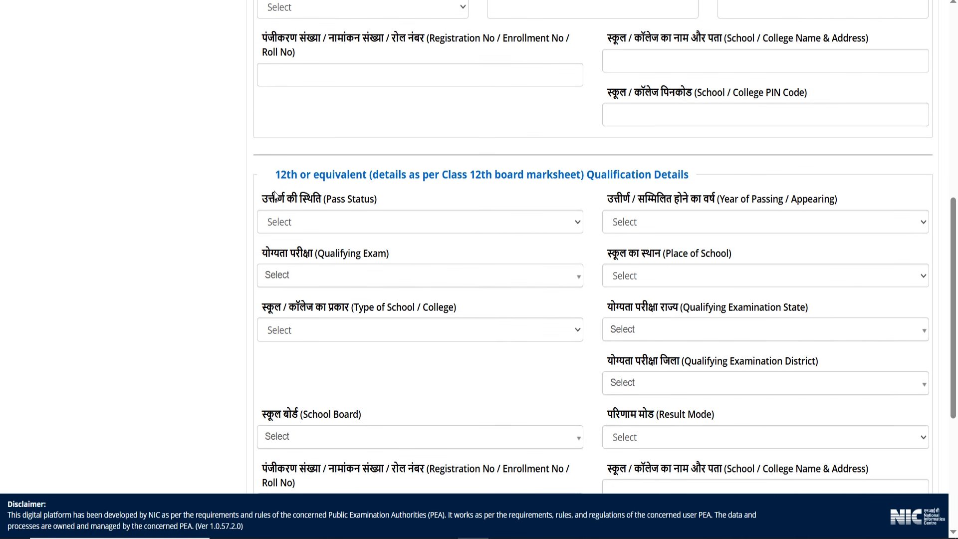
drag(274, 176, 514, 192)
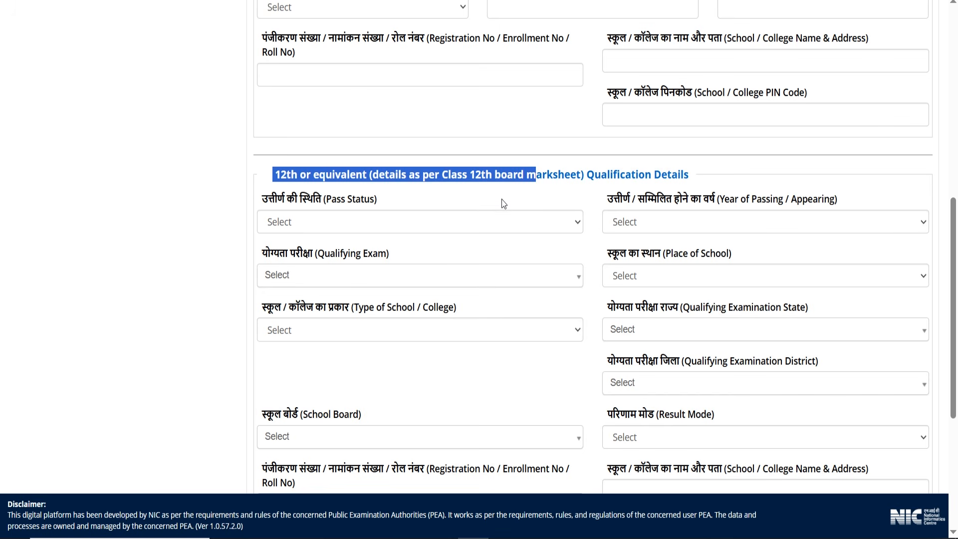
click(501, 199)
click(313, 225)
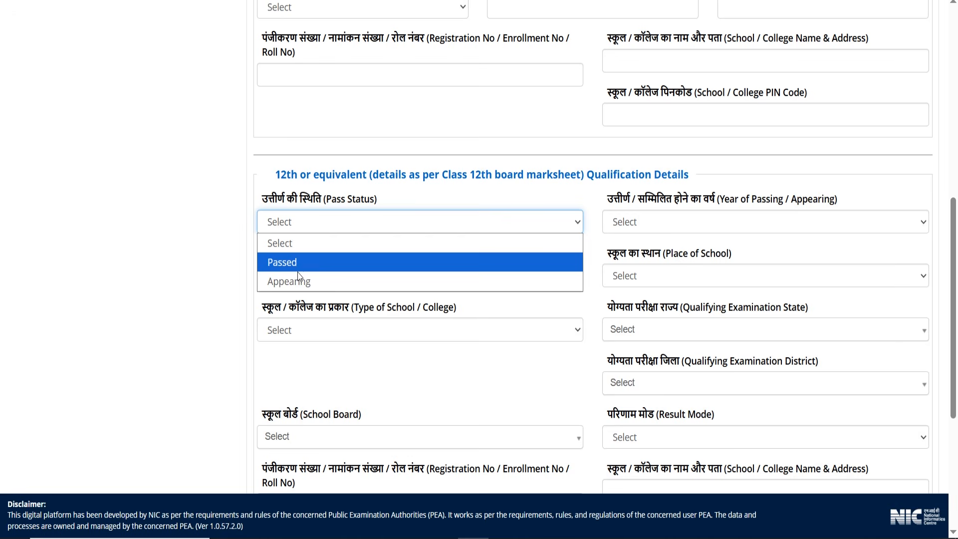
click(343, 170)
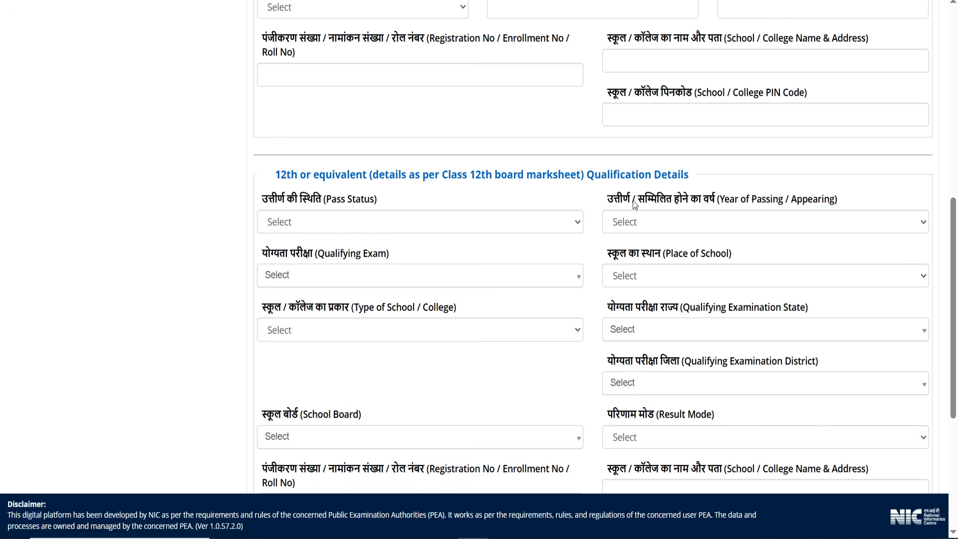
drag(282, 199, 361, 198)
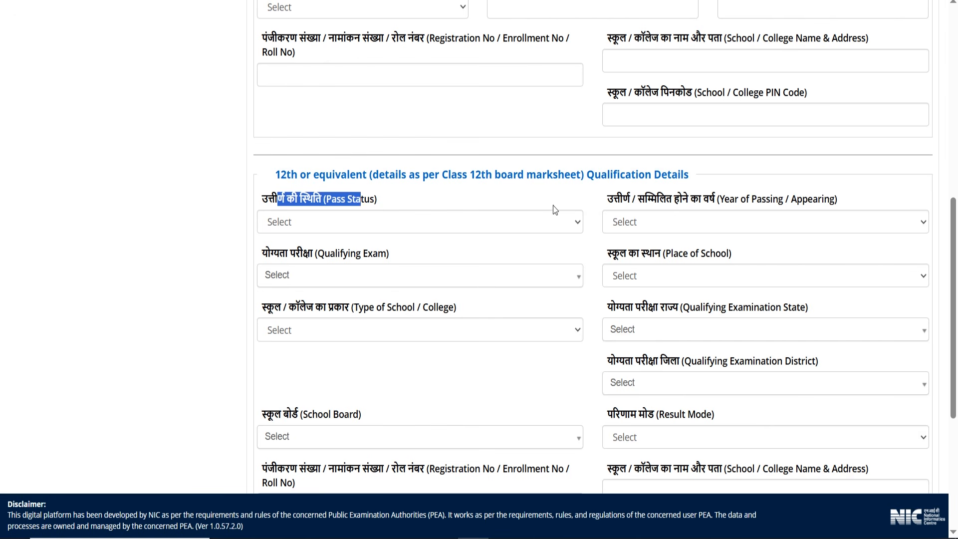
drag(614, 199, 895, 205)
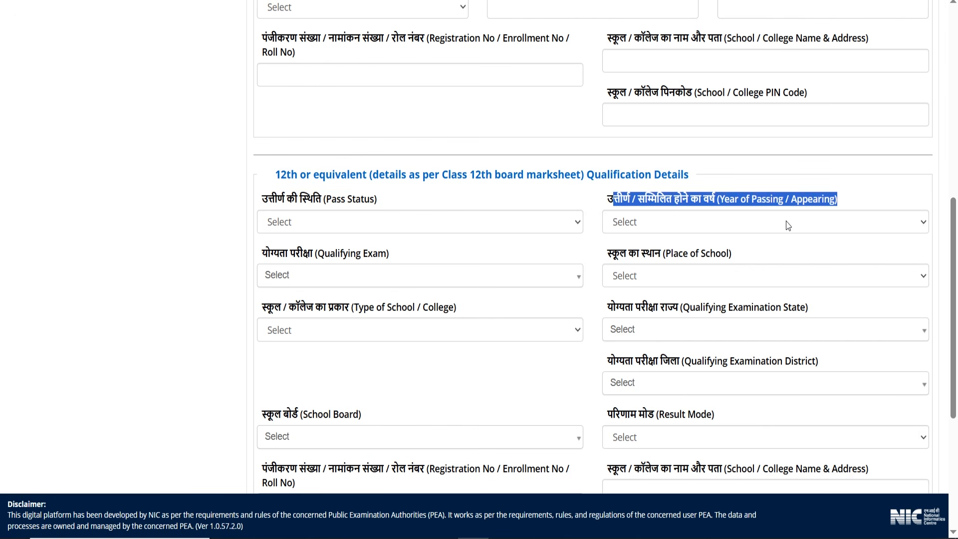
click(753, 226)
click(847, 193)
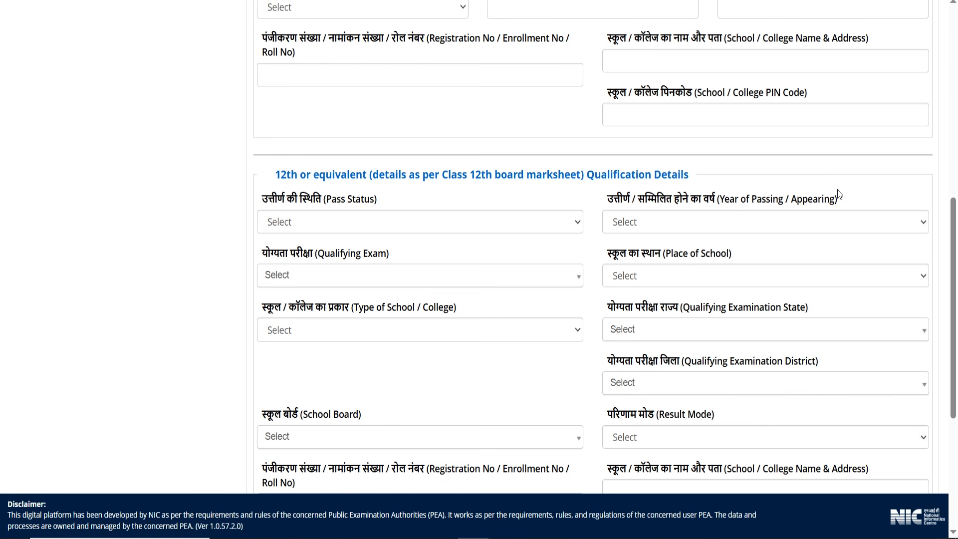
scroll(360, 223, down, 2)
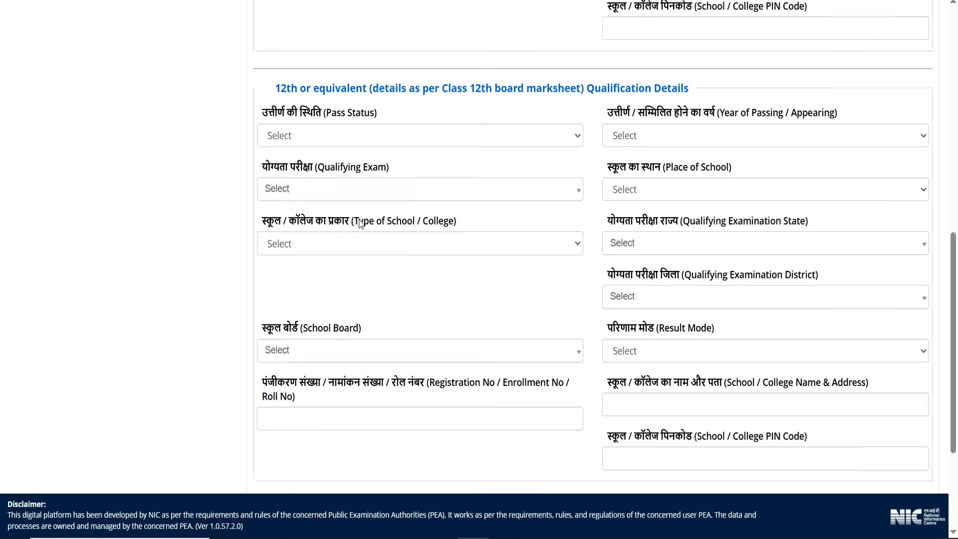
drag(313, 159, 394, 161)
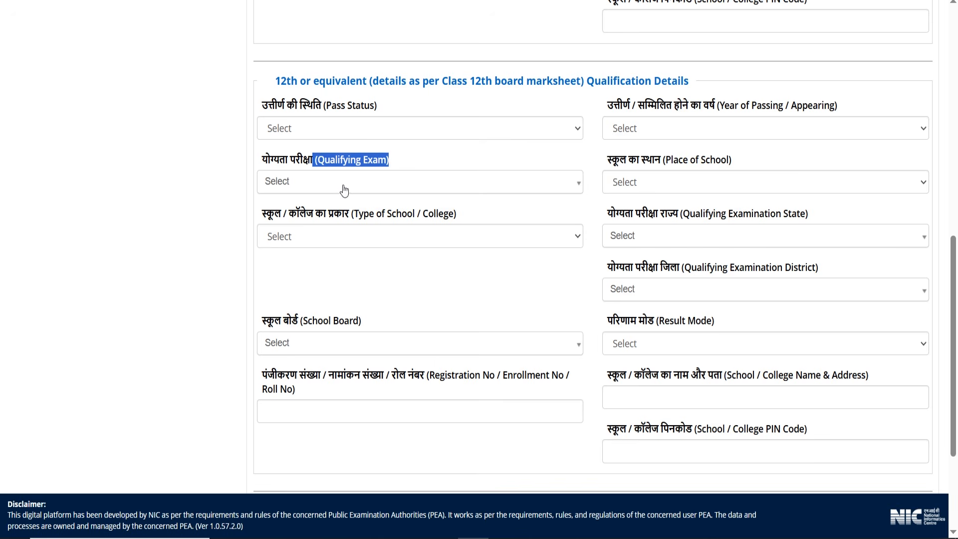
click(377, 190)
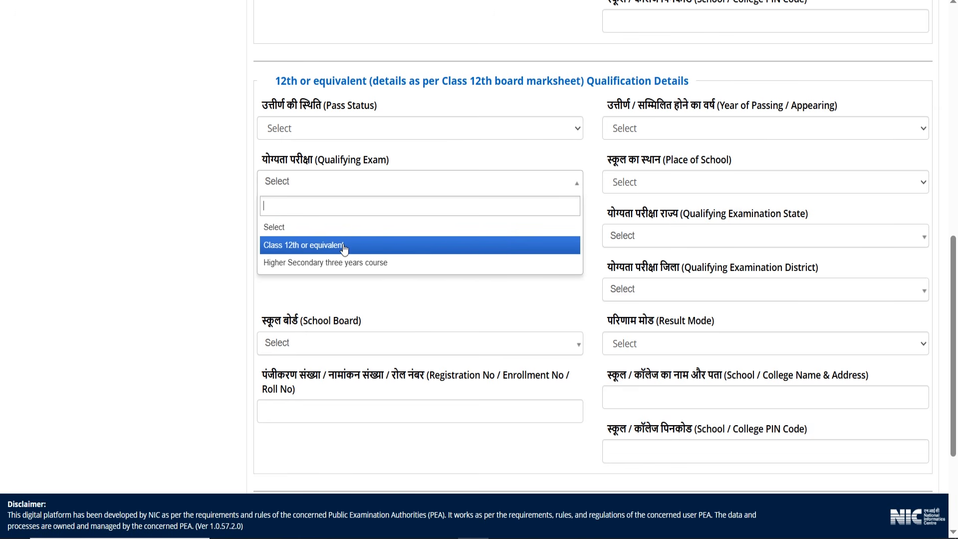
click(596, 171)
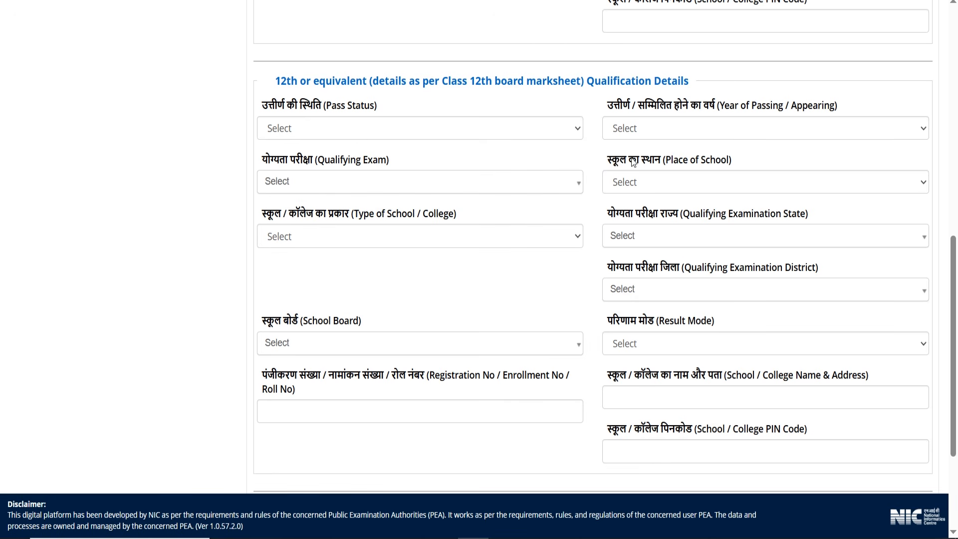
drag(619, 159, 746, 165)
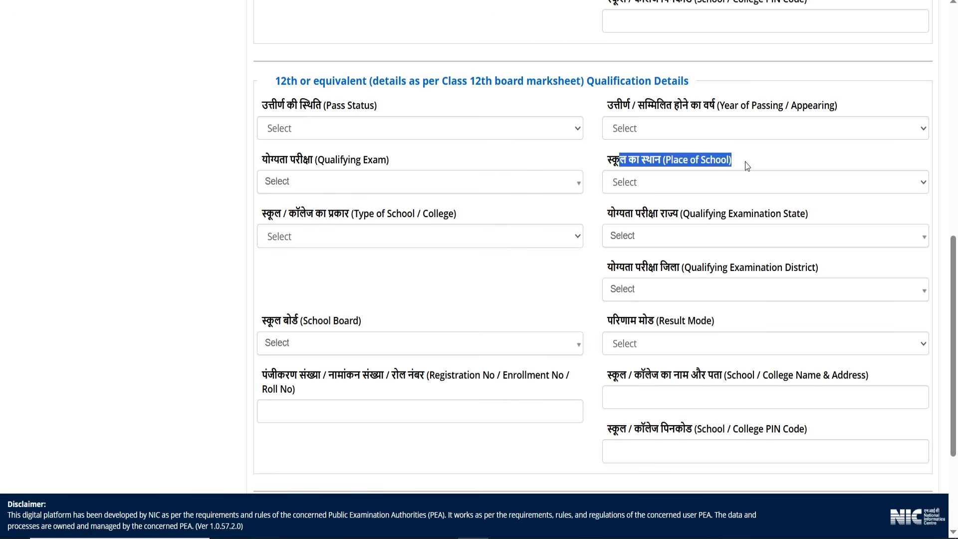
click(640, 190)
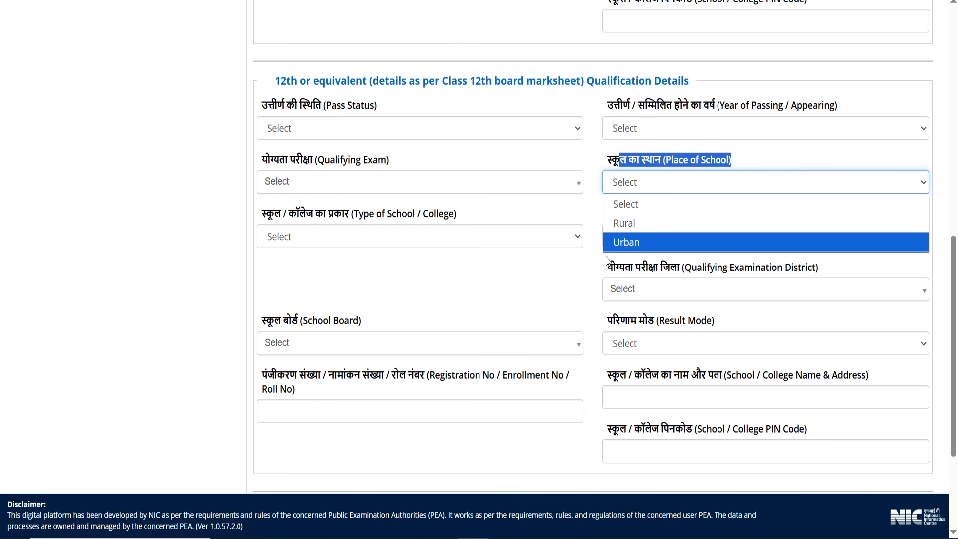
click(597, 222)
drag(319, 219, 452, 218)
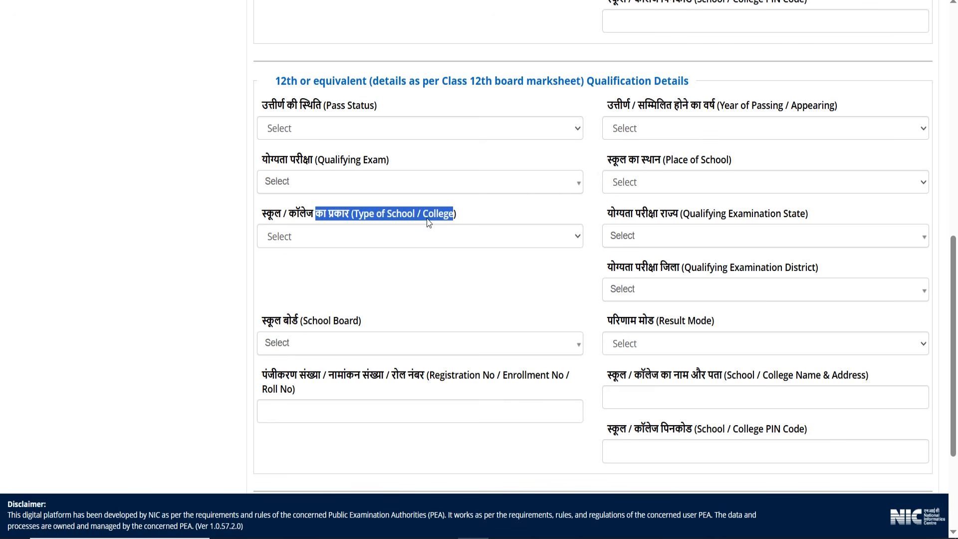
click(360, 232)
click(200, 264)
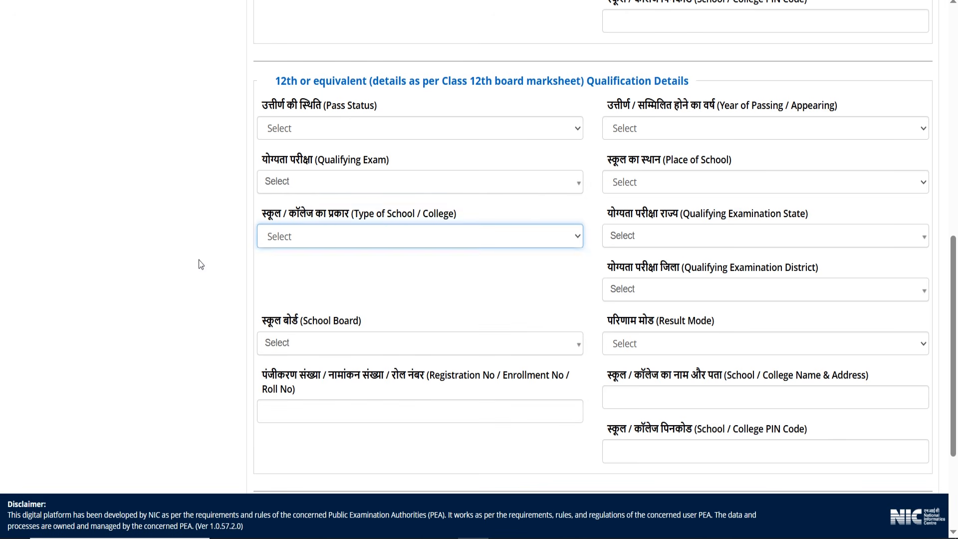
drag(638, 215, 808, 215)
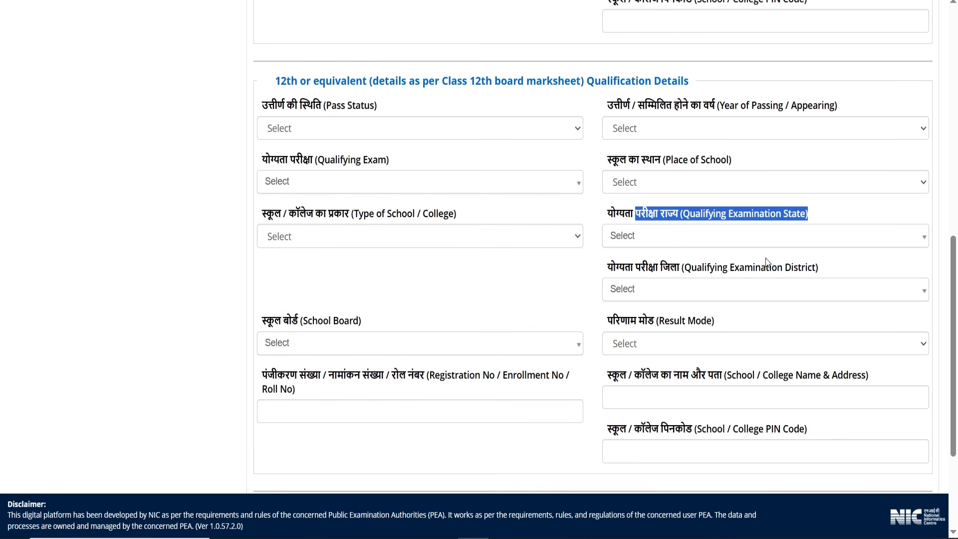
click(633, 244)
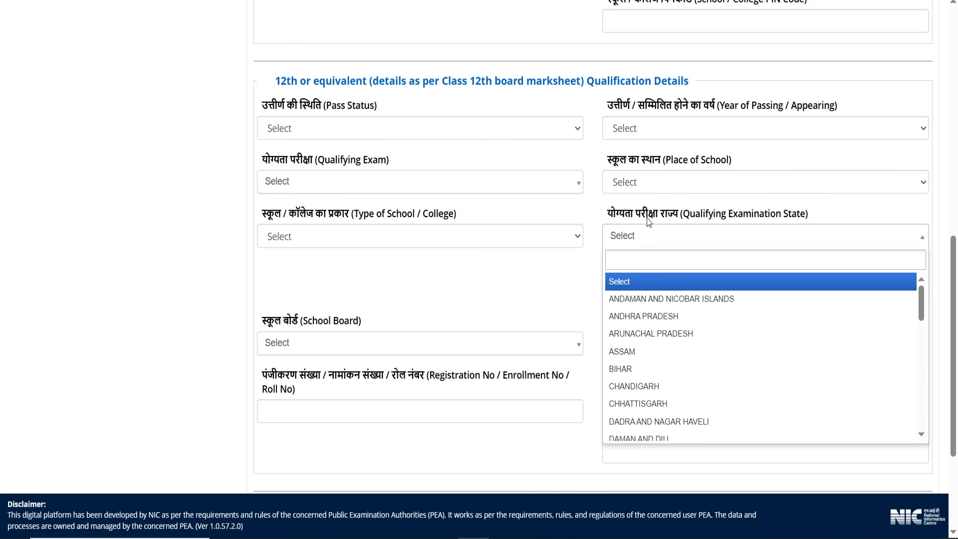
click(647, 218)
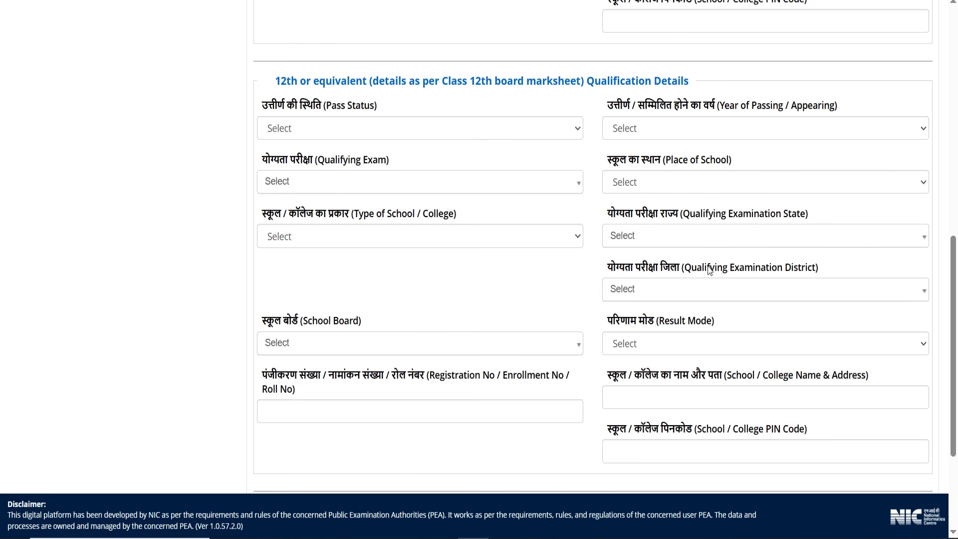
click(642, 290)
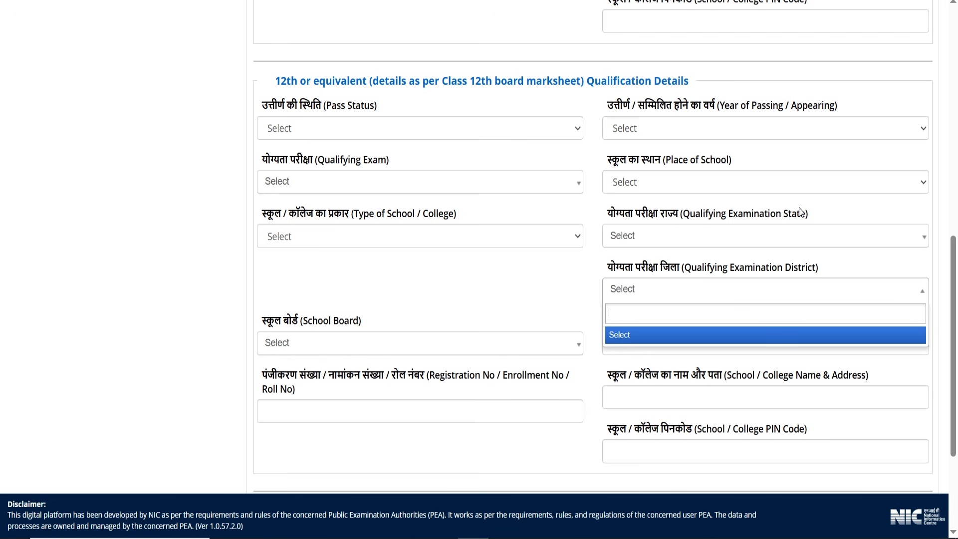
click(802, 273)
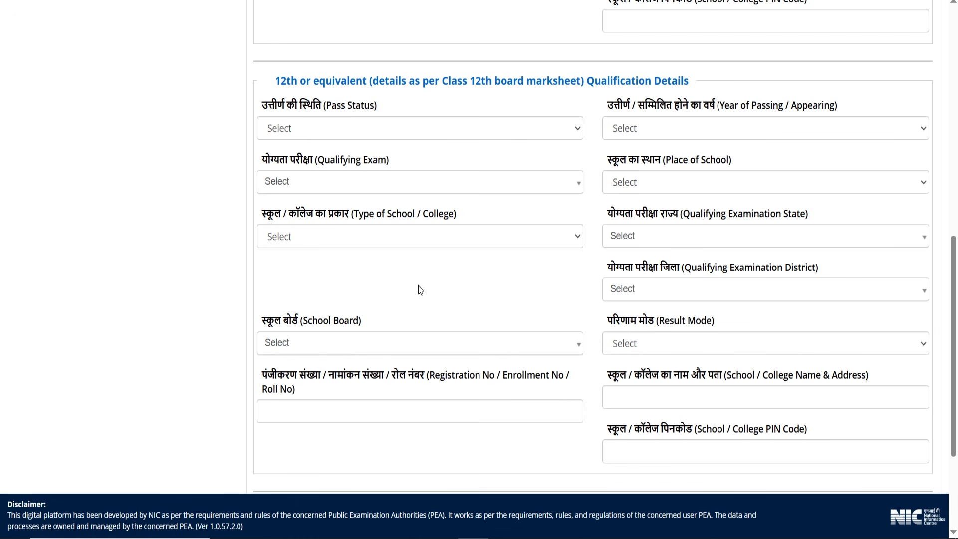
Browse and search the Class 12 school board list for 'n' without choosing a board.
scroll(418, 285, up, 2)
scroll(418, 285, down, 2)
click(348, 351)
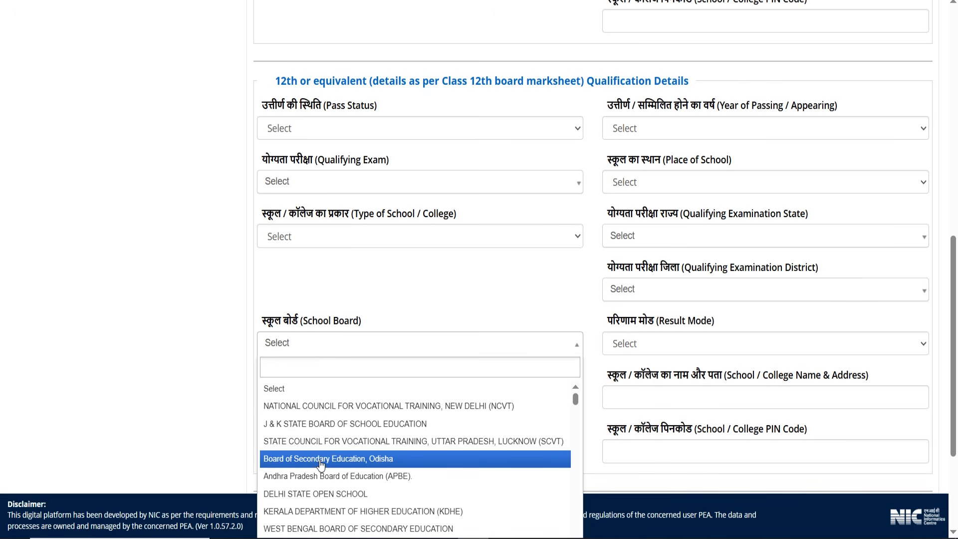
scroll(317, 456, down, 2)
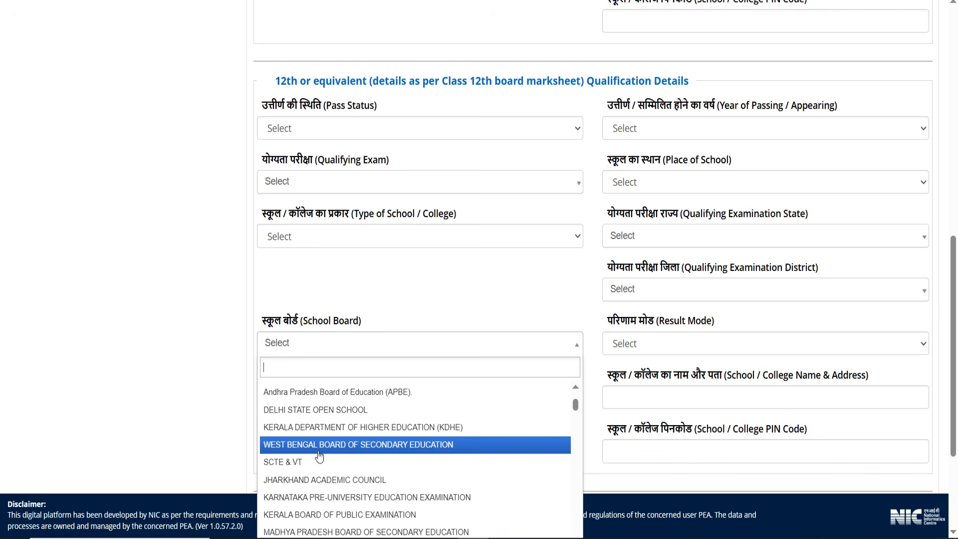
scroll(322, 432, up, 2)
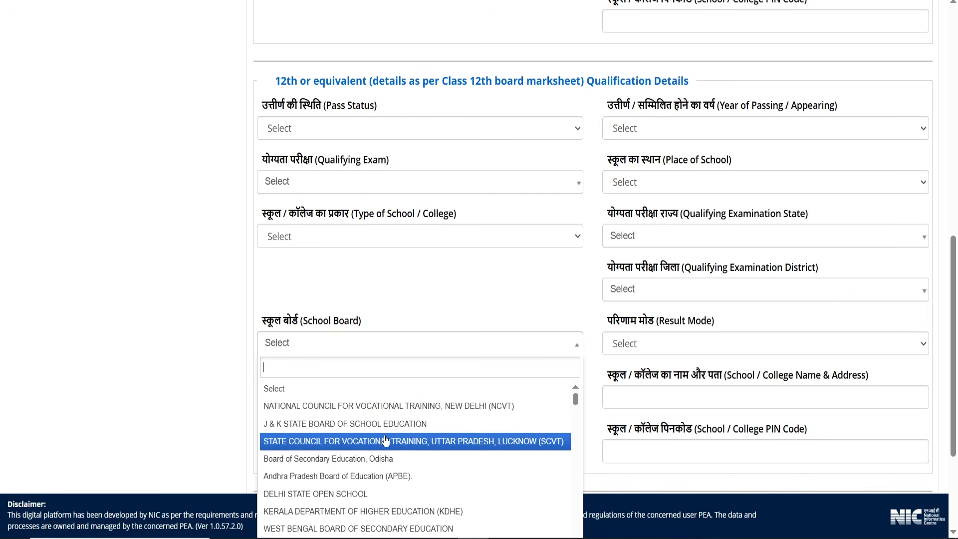
scroll(394, 438, down, 5)
scroll(394, 438, down, 6)
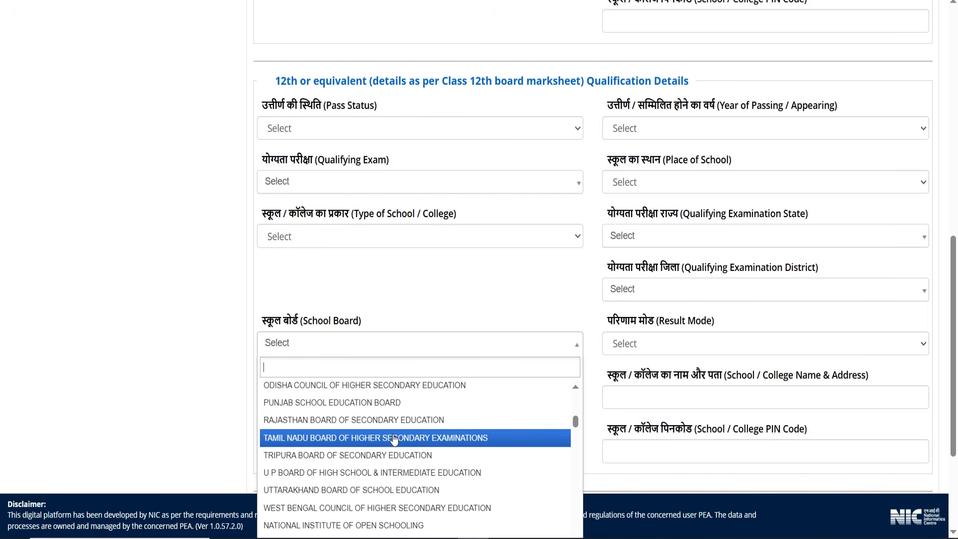
scroll(394, 438, down, 5)
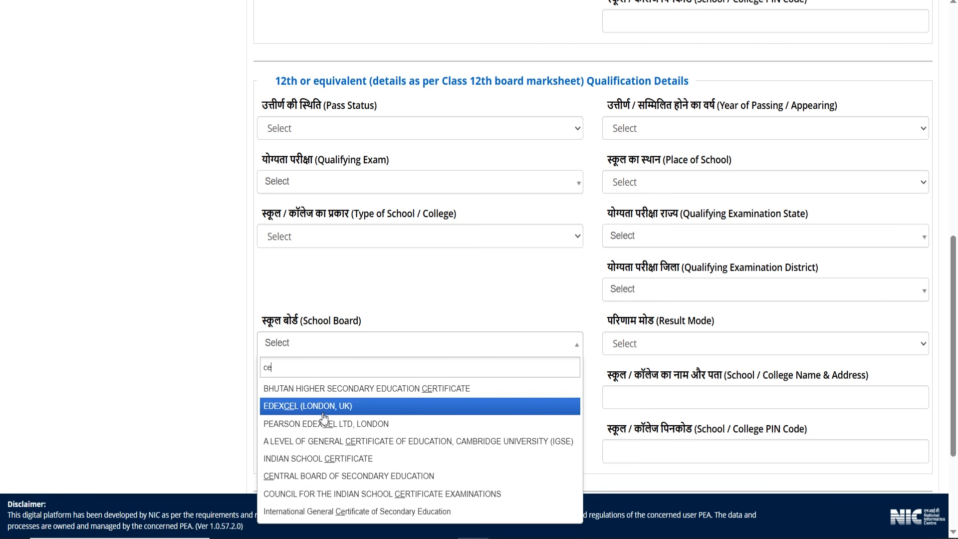
text(n)
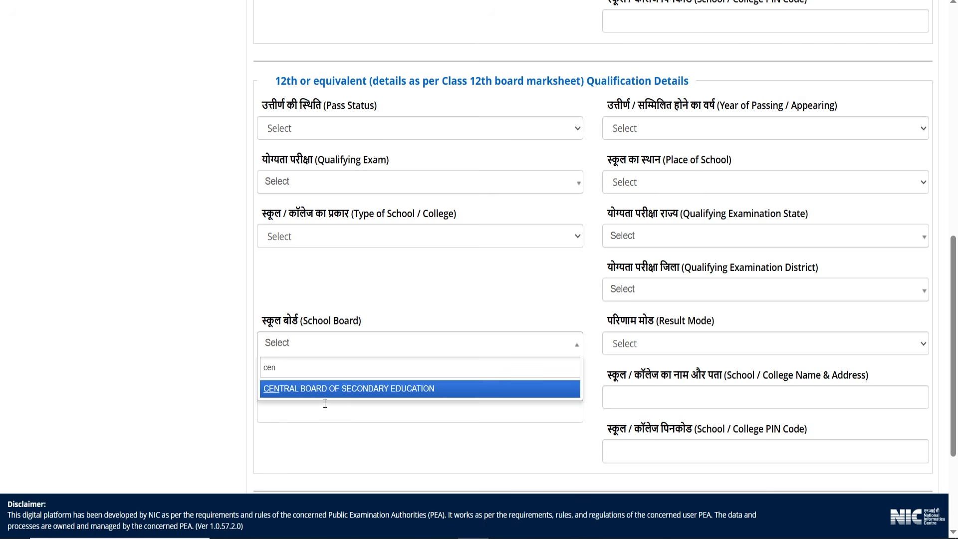
click(439, 288)
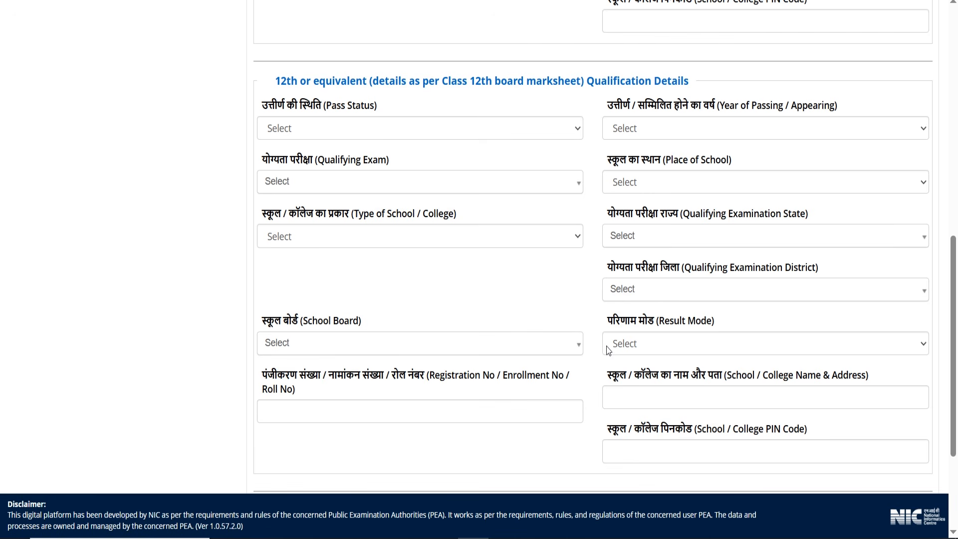
Set the Class 12 result mode to Percentage, revealing the Total Marks and Obtained Marks fields.
click(642, 354)
click(637, 385)
scroll(563, 326, down, 2)
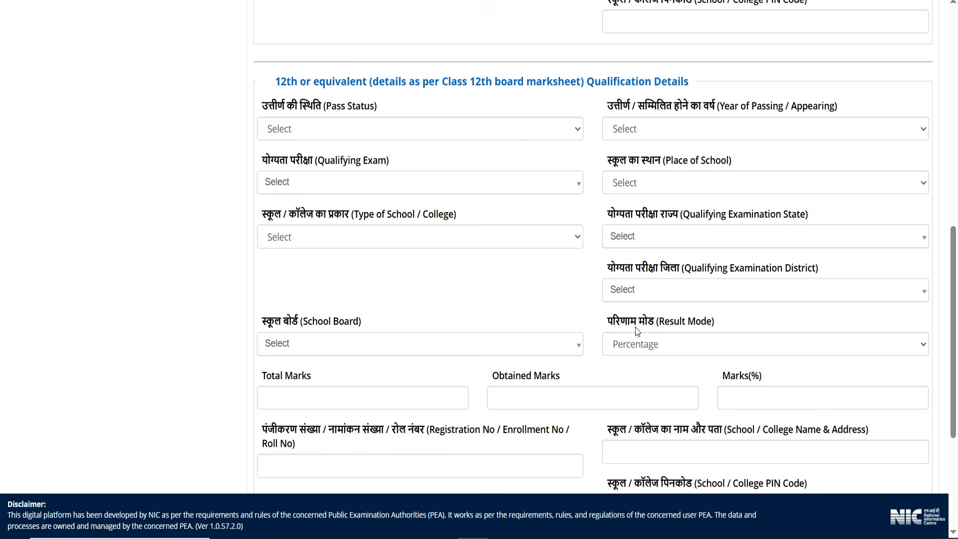
scroll(635, 329, down, 2)
click(288, 294)
click(567, 294)
click(674, 251)
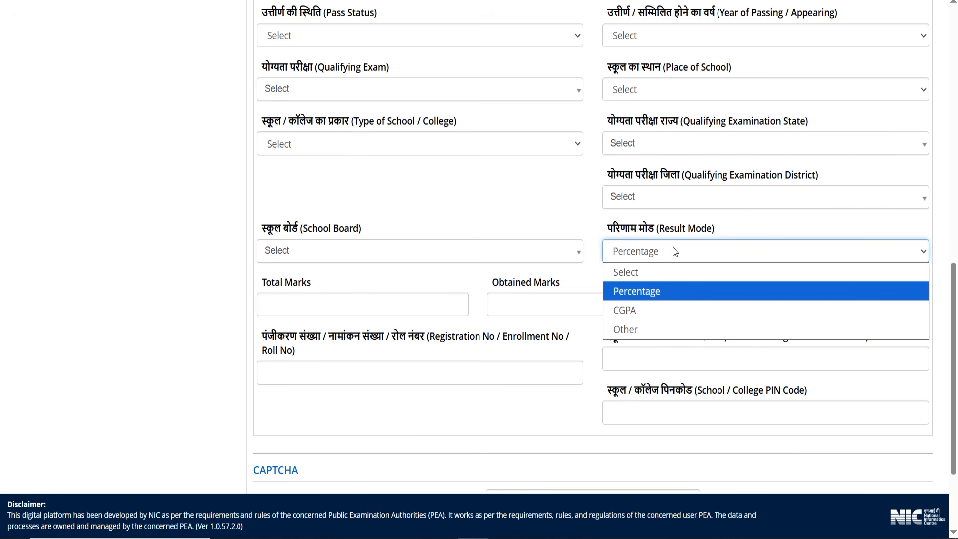
click(665, 260)
scroll(421, 267, up, 5)
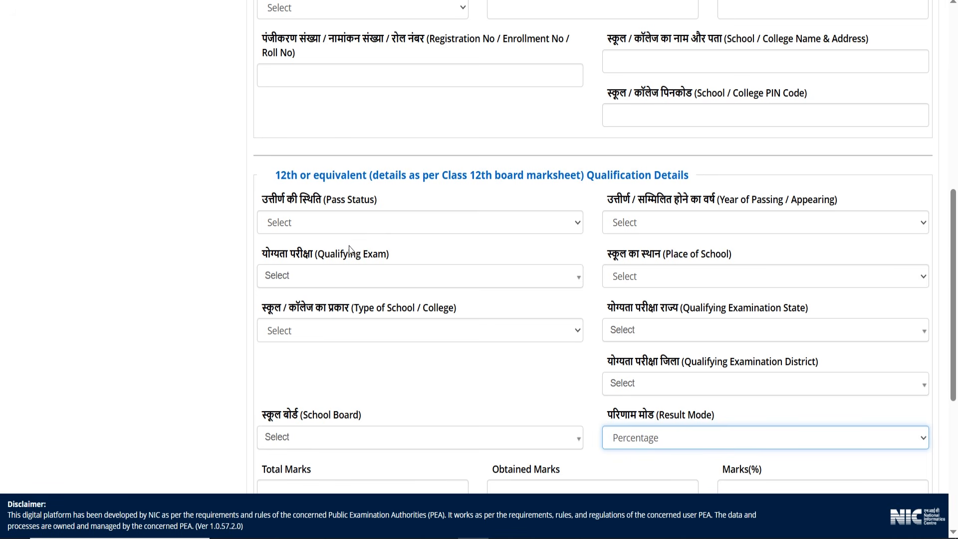
scroll(594, 274, down, 5)
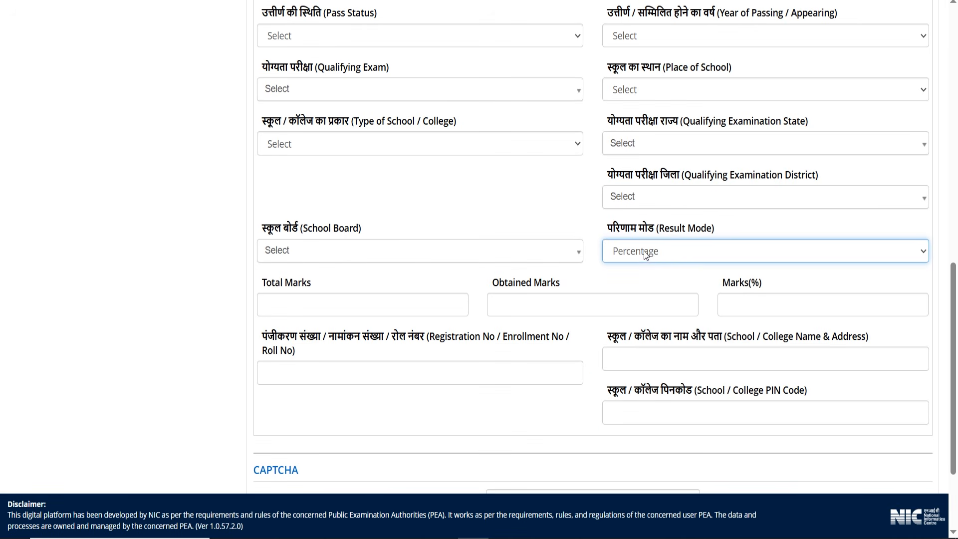
scroll(530, 265, up, 1)
scroll(530, 264, up, 1)
Set the 12th Pass Status to Passed after briefly choosing Appearing.
click(415, 131)
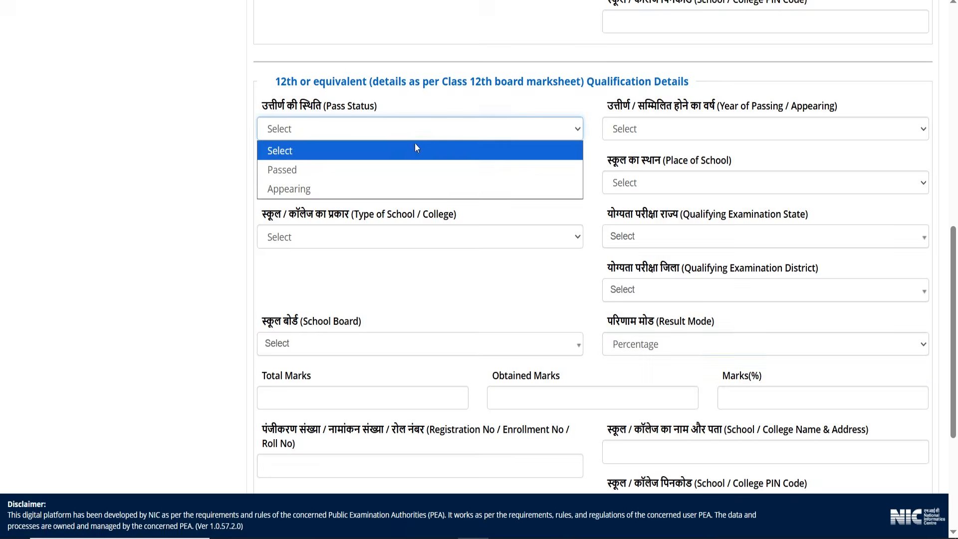
click(350, 189)
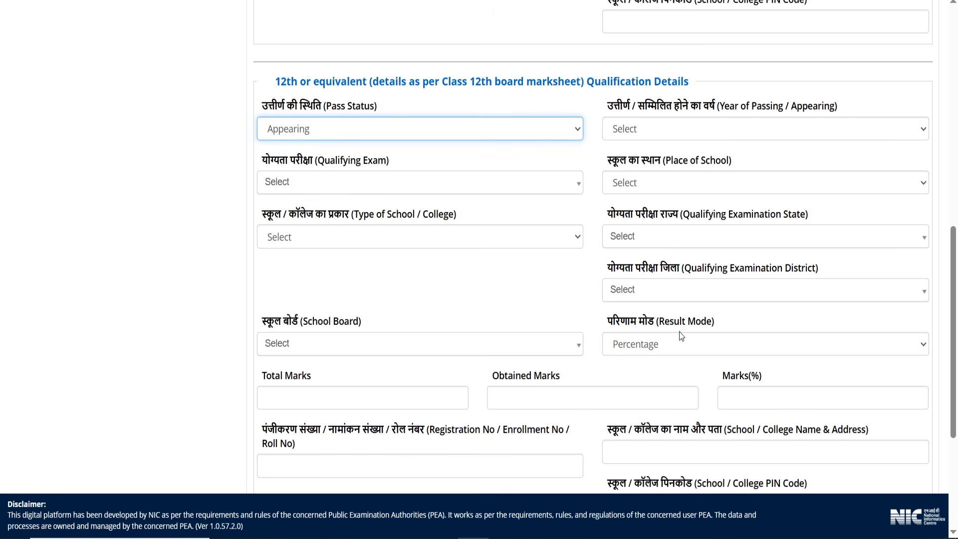
drag(608, 323, 700, 321)
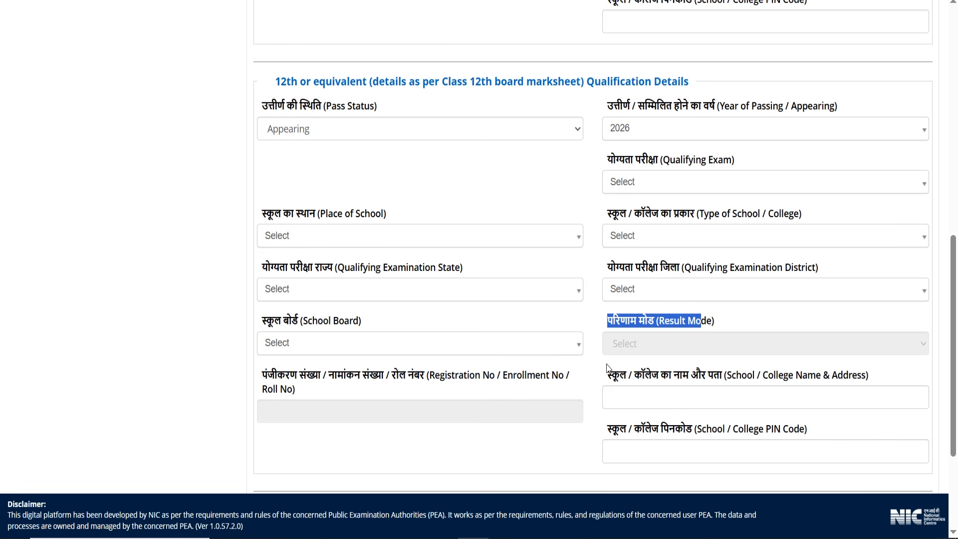
click(457, 130)
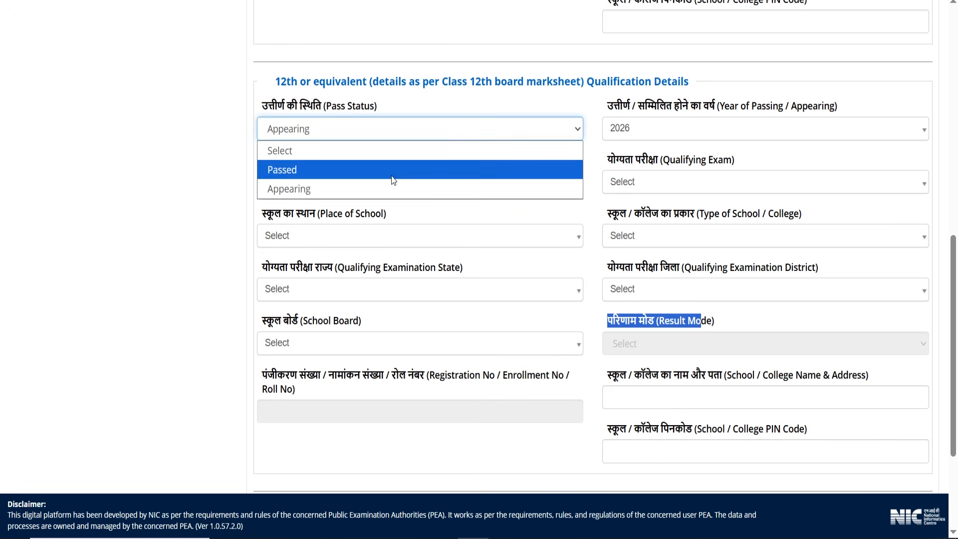
click(391, 170)
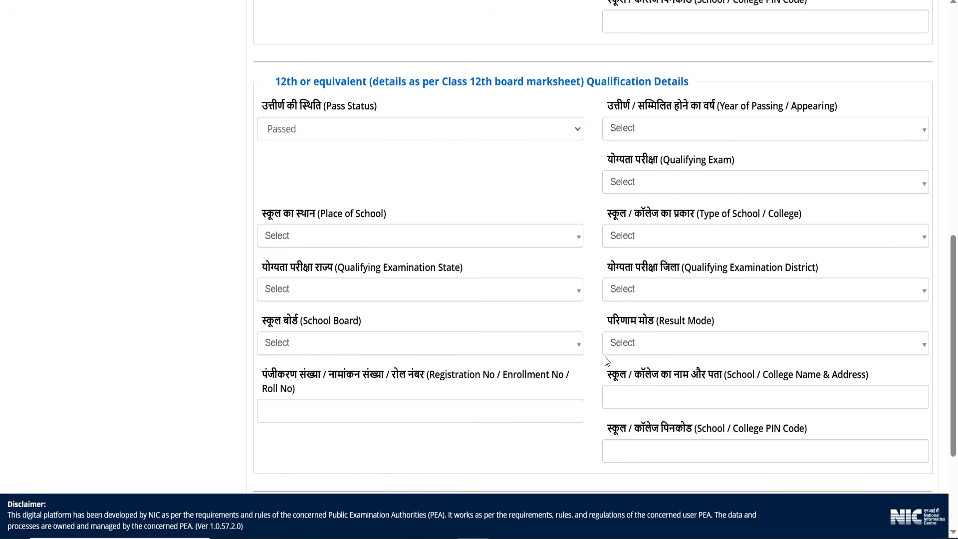
scroll(621, 367, down, 2)
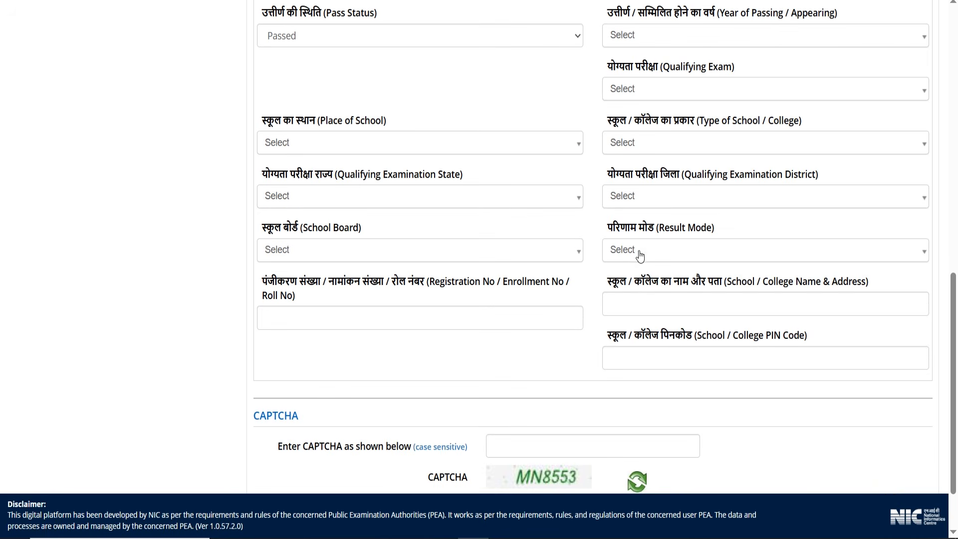
scroll(527, 268, up, 2)
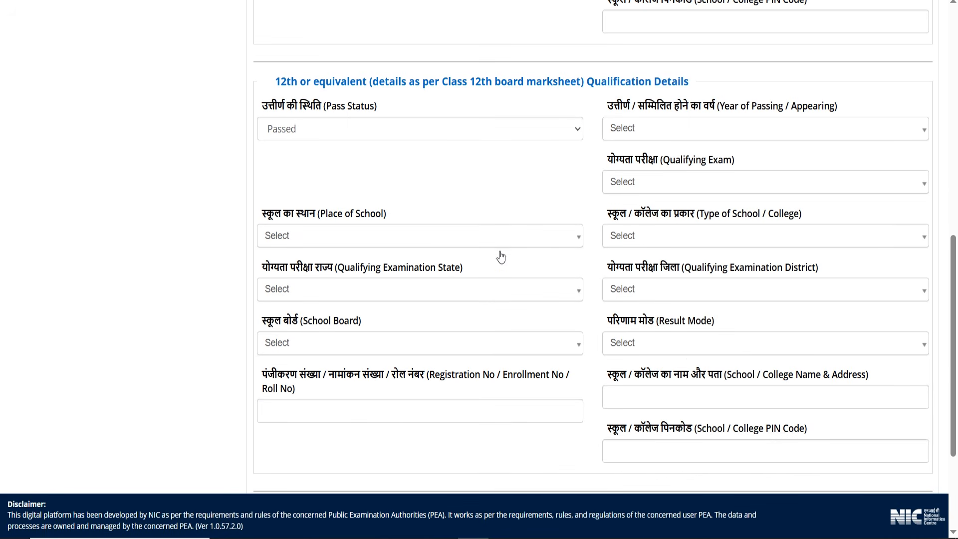
Choose Percentage as the 12th result mode and check the Obtained Marks field.
click(675, 353)
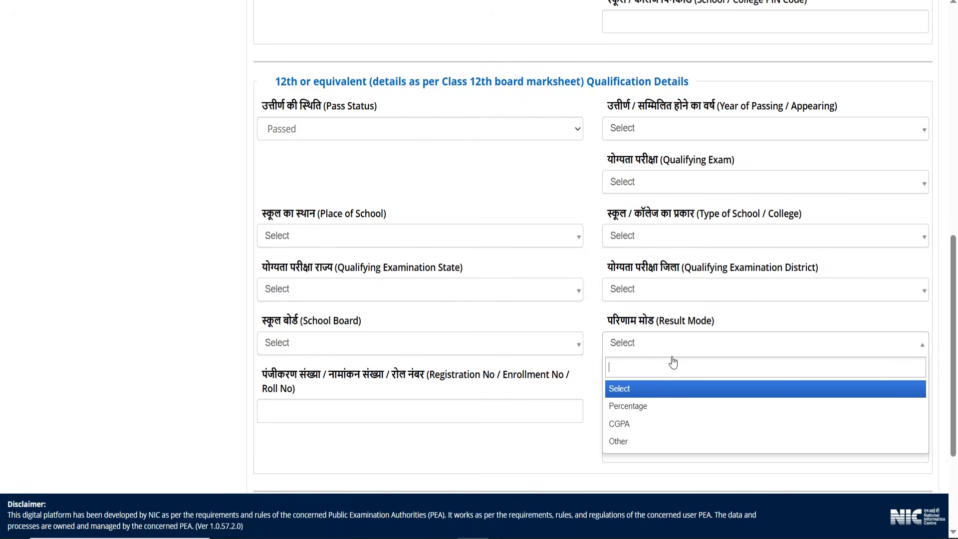
click(643, 406)
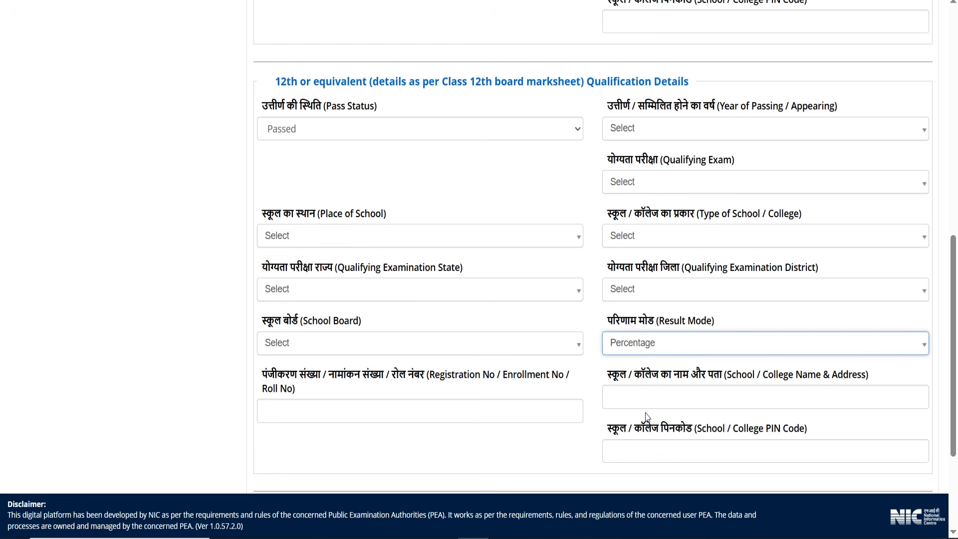
scroll(326, 390, down, 2)
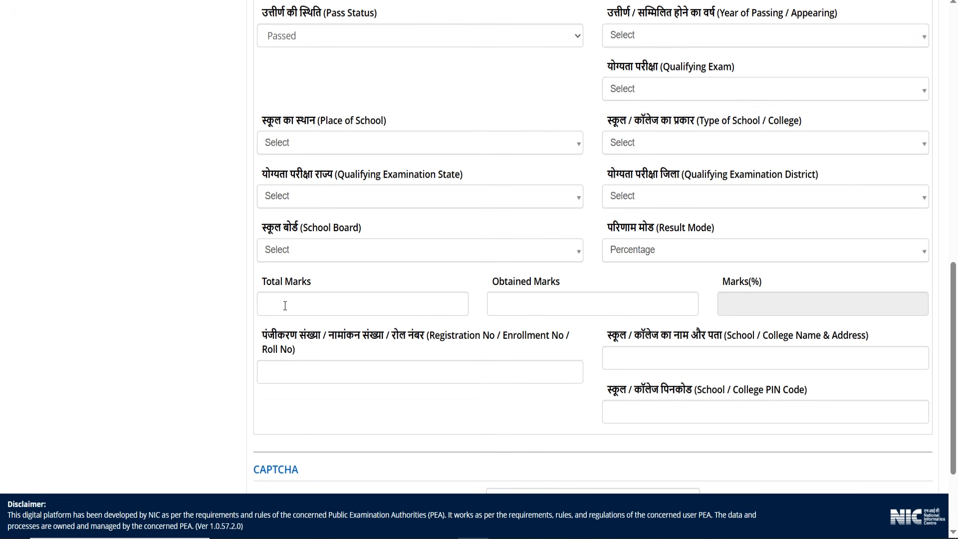
drag(492, 285, 533, 283)
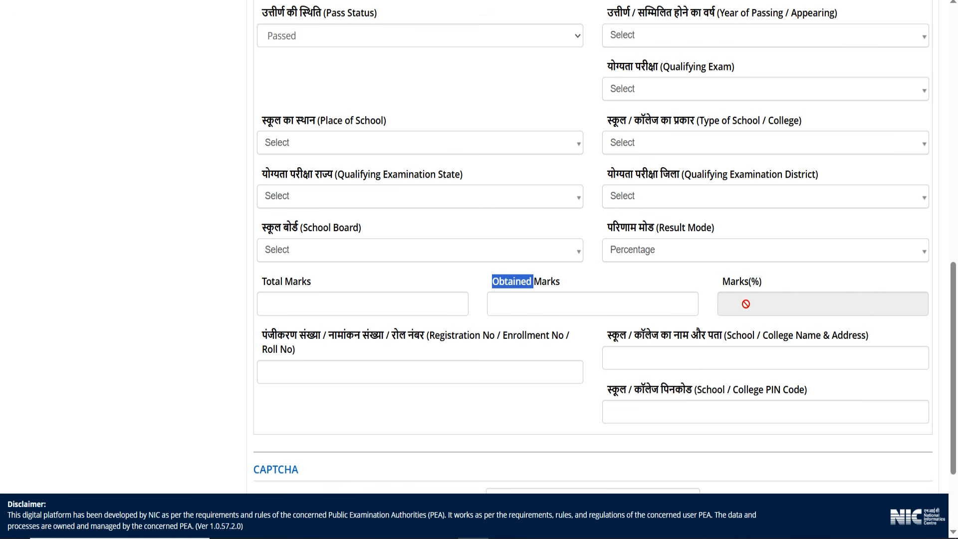
scroll(504, 308, up, 2)
Change the 12th pass status to Appearing and review the school name, address and PIN fields.
click(481, 132)
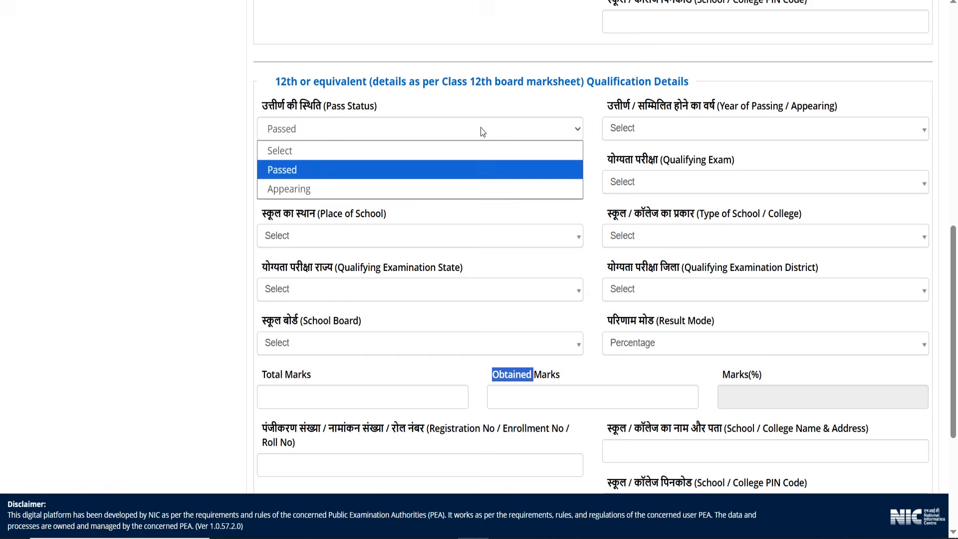
click(405, 187)
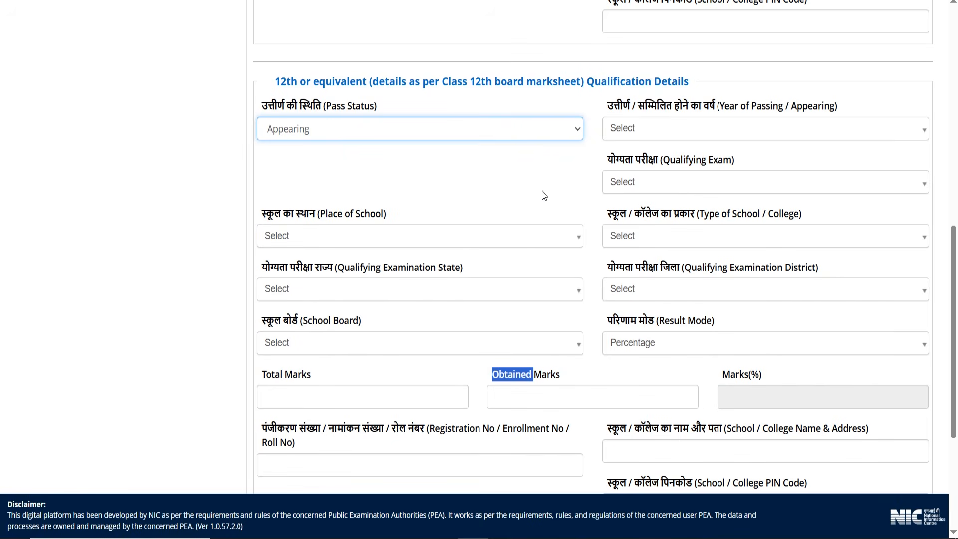
scroll(543, 188, down, 2)
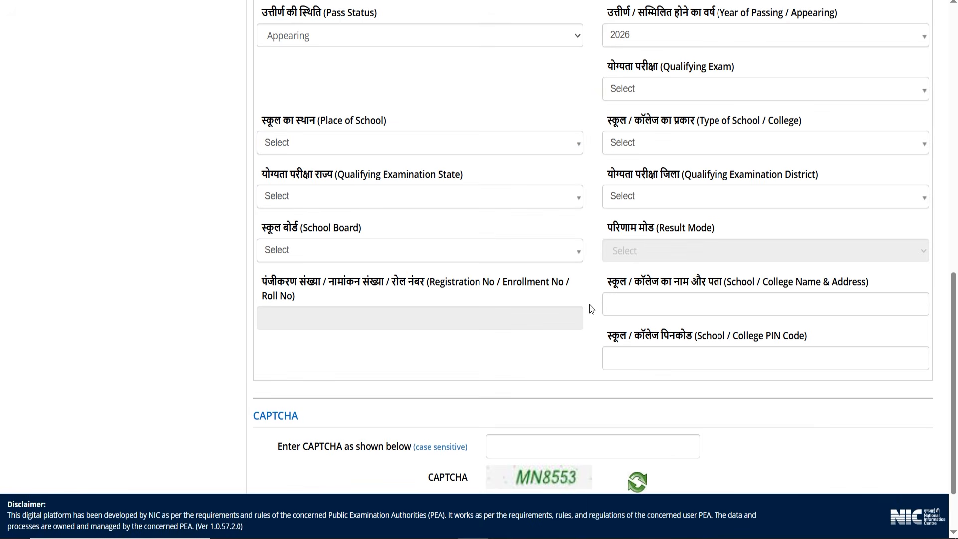
drag(609, 283, 886, 283)
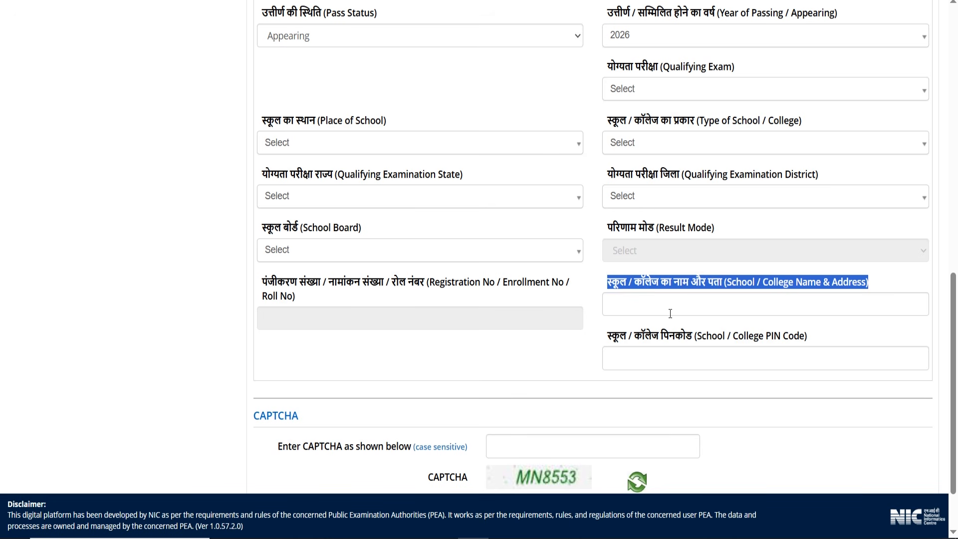
drag(615, 341, 841, 332)
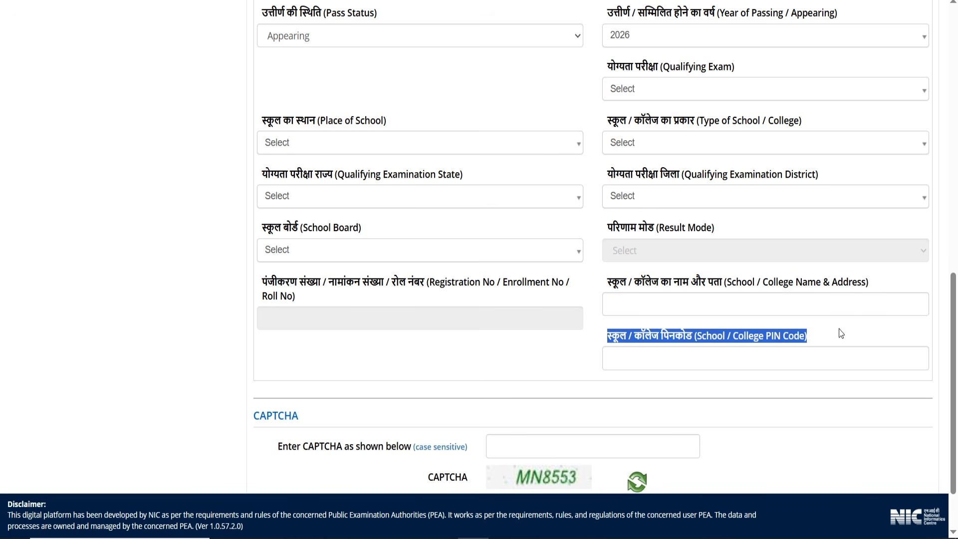
Save the Qualification Details and confirm the submission.
scroll(544, 356, down, 2)
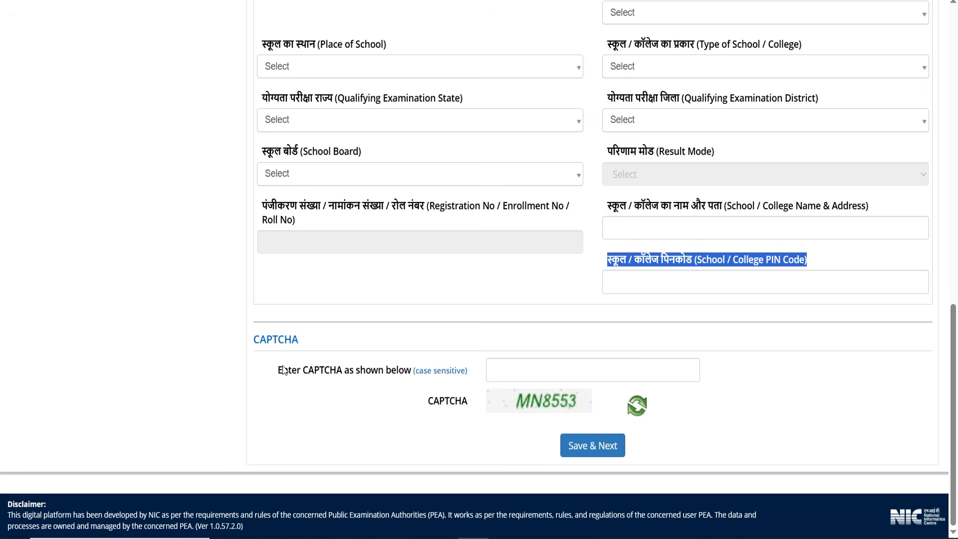
drag(282, 370, 372, 369)
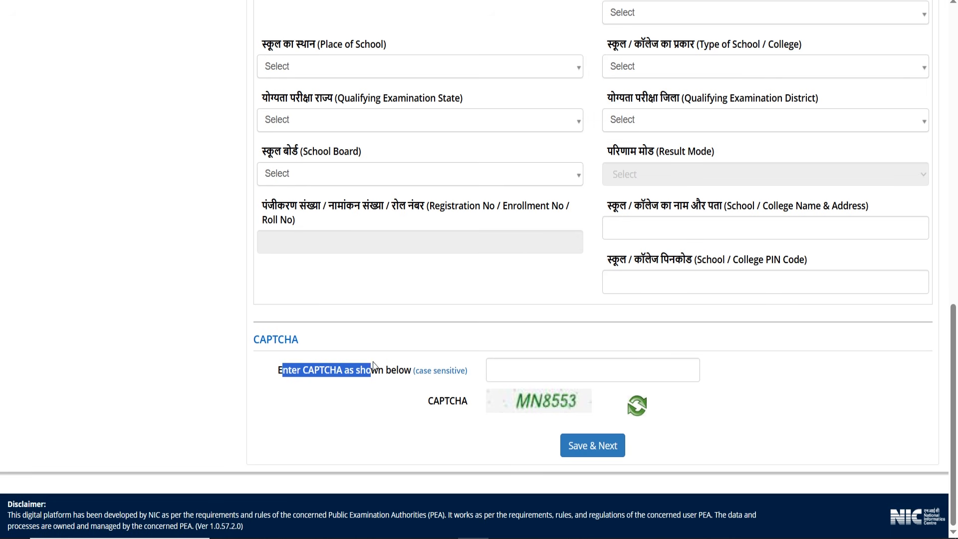
click(590, 447)
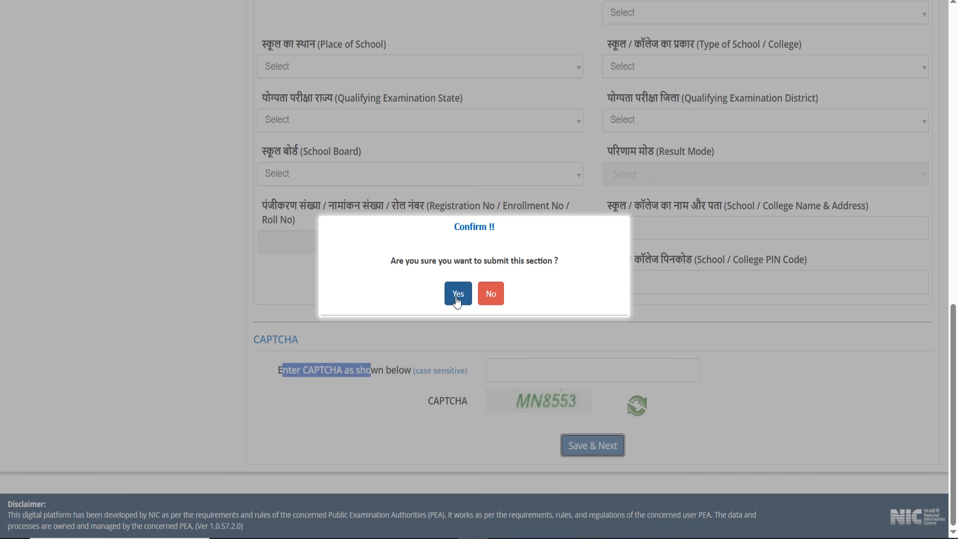
click(457, 297)
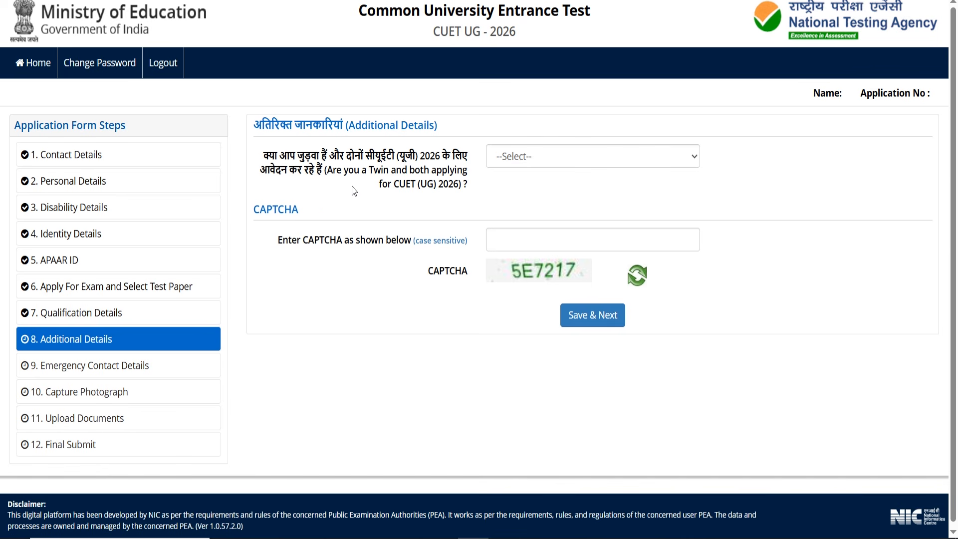
Answer Yes to the twin-applicant question and submit the Additional Details step.
drag(333, 170, 458, 191)
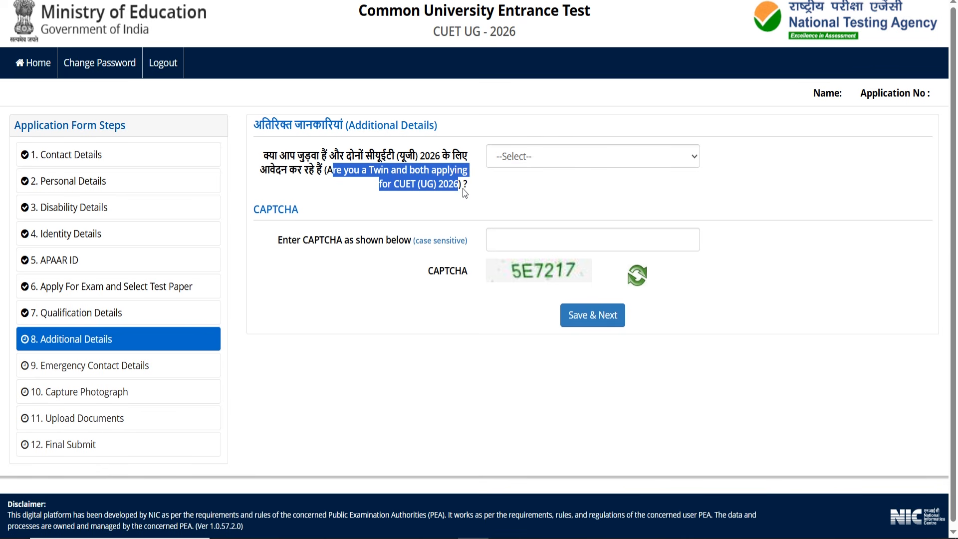
click(508, 162)
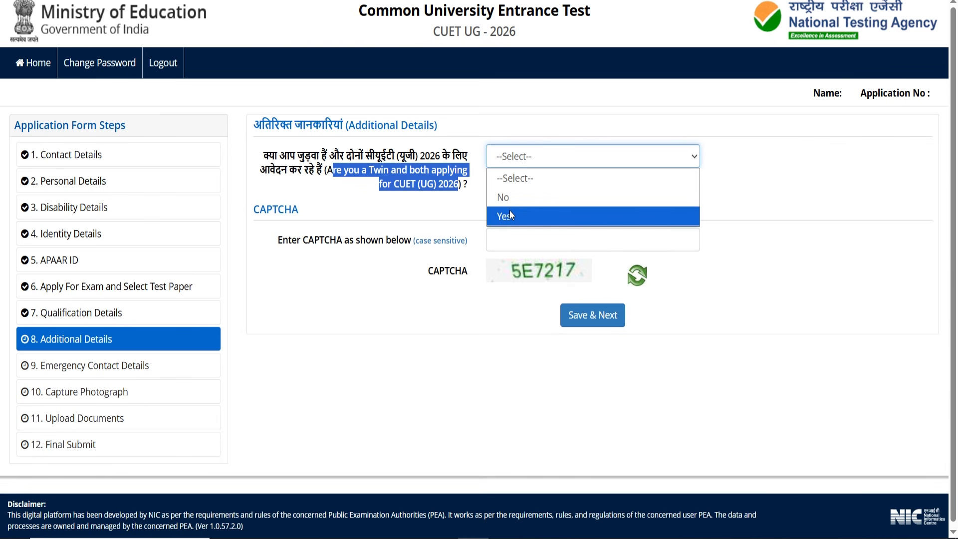
key(Return)
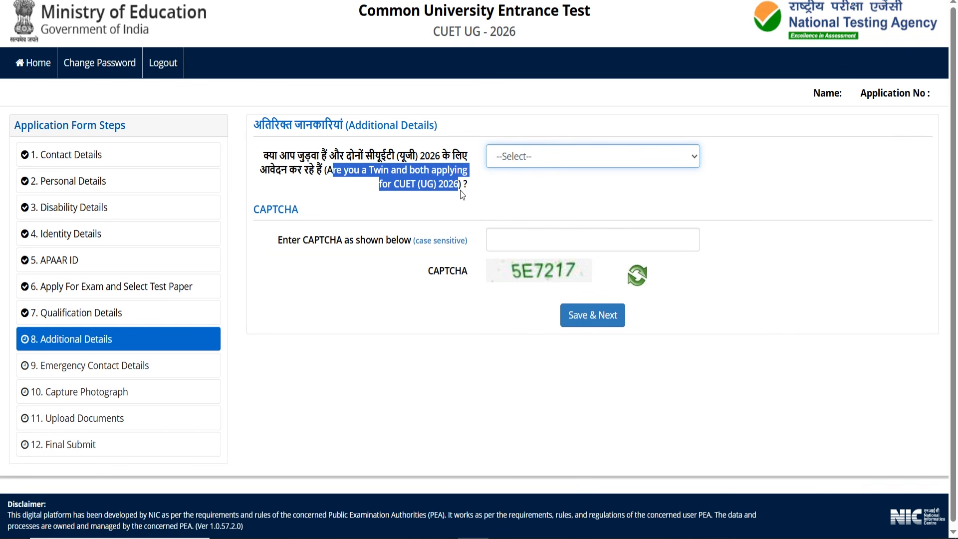
click(532, 164)
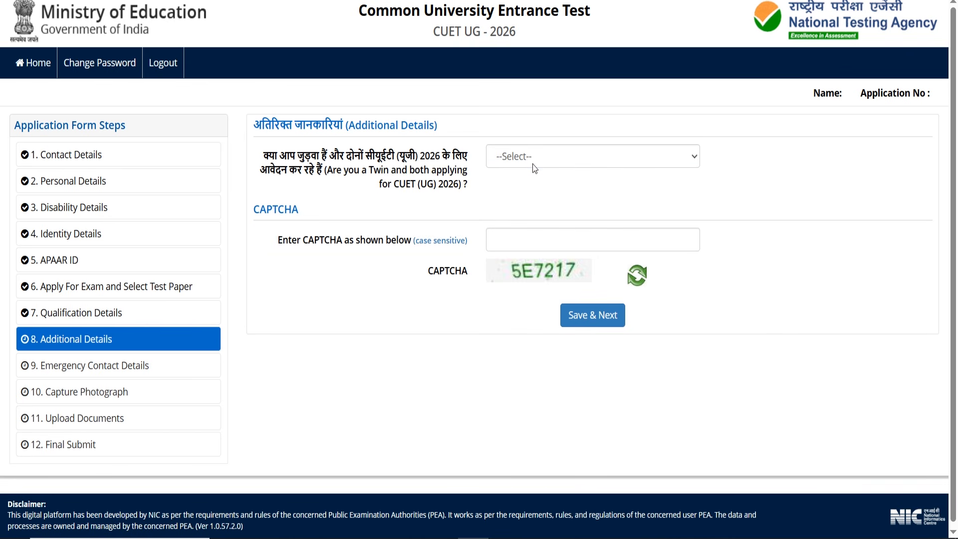
click(767, 186)
click(590, 322)
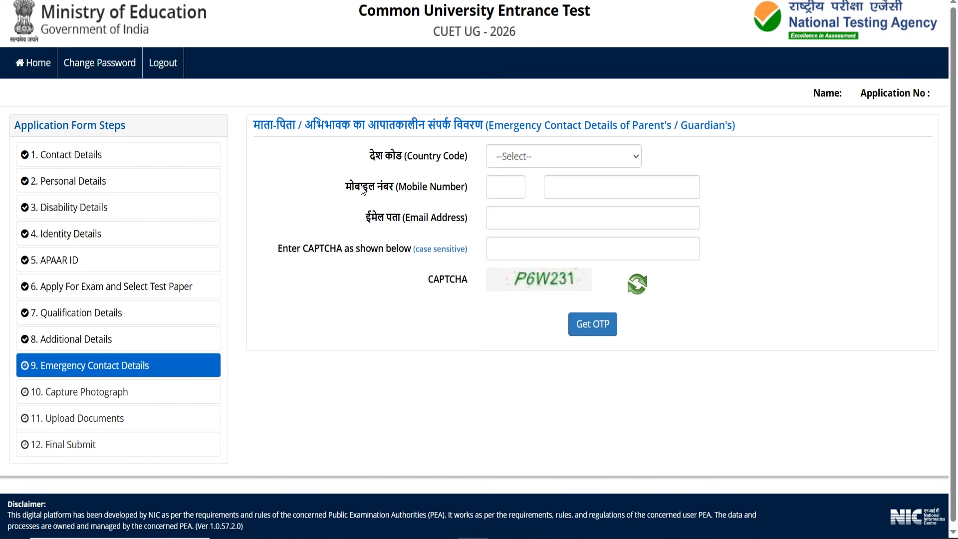
Review the Mobile Number field on the parent/guardian Emergency Contact Details form.
drag(349, 188, 478, 186)
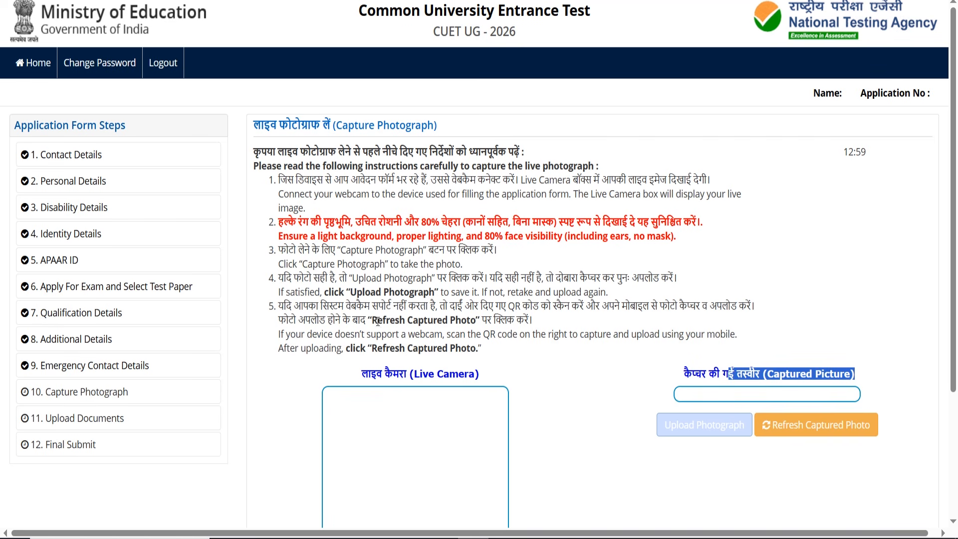
Clear the Captured Picture highlight and scroll down to the photo capture controls.
click(581, 368)
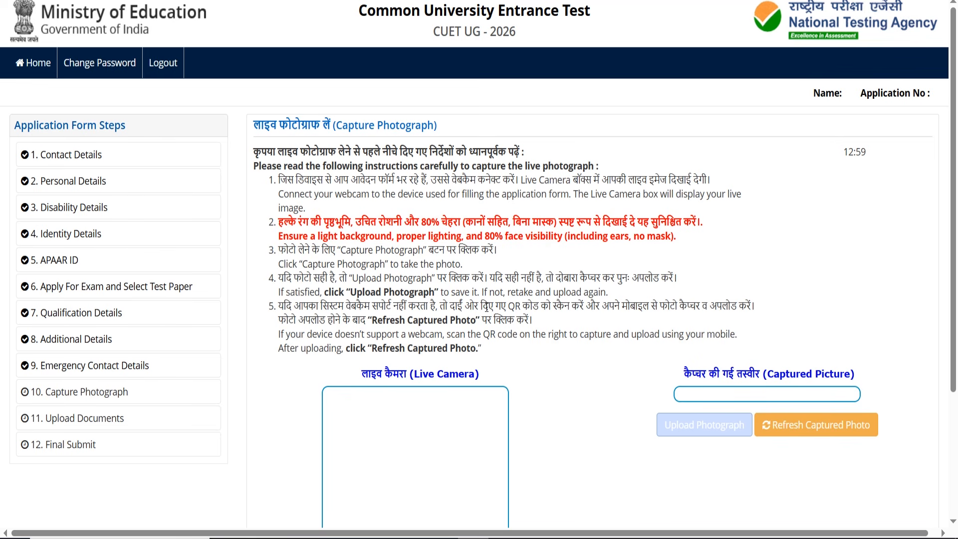
scroll(380, 296, down, 3)
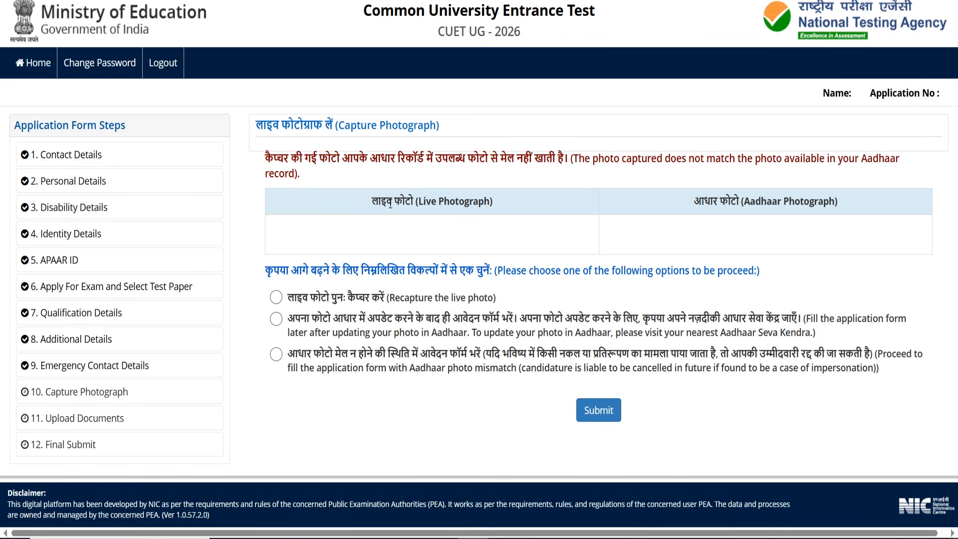
drag(387, 202, 490, 202)
drag(715, 202, 838, 202)
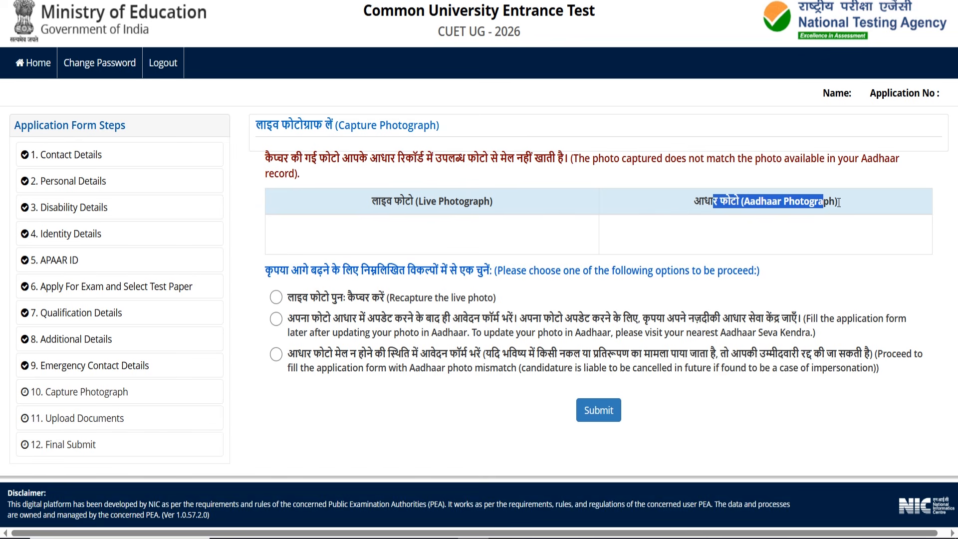
drag(839, 202, 841, 202)
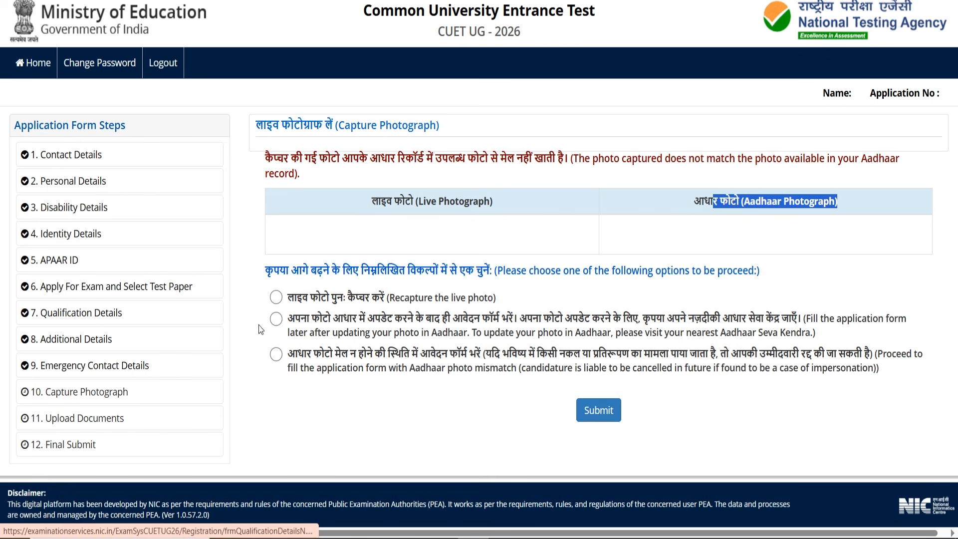
click(501, 303)
drag(415, 309, 388, 299)
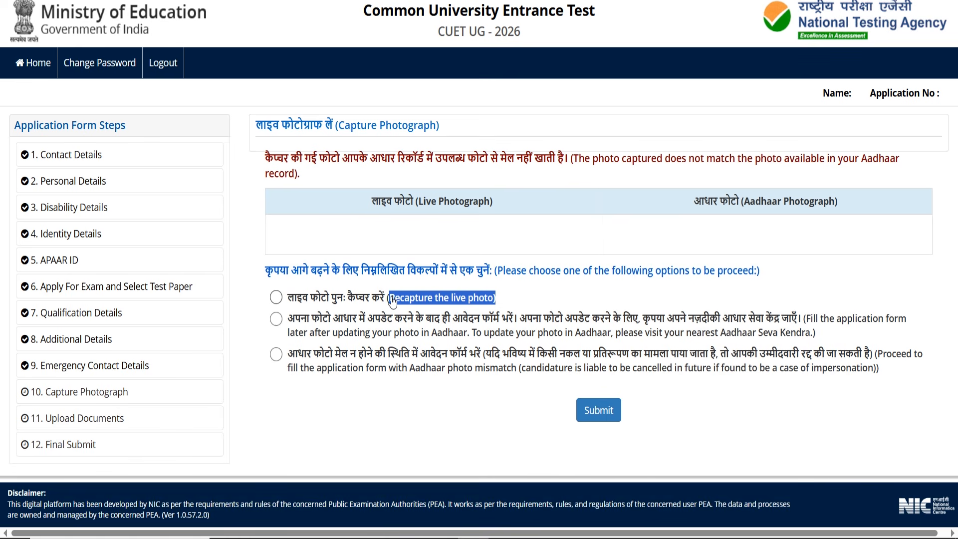
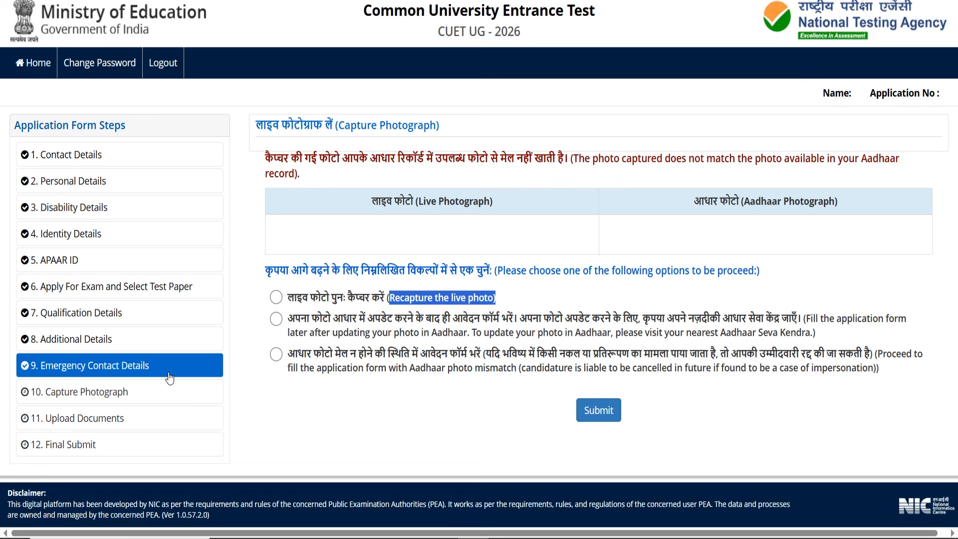
Submit the Capture Photograph step despite the photo mismatch, continuing to Upload Documents.
click(593, 416)
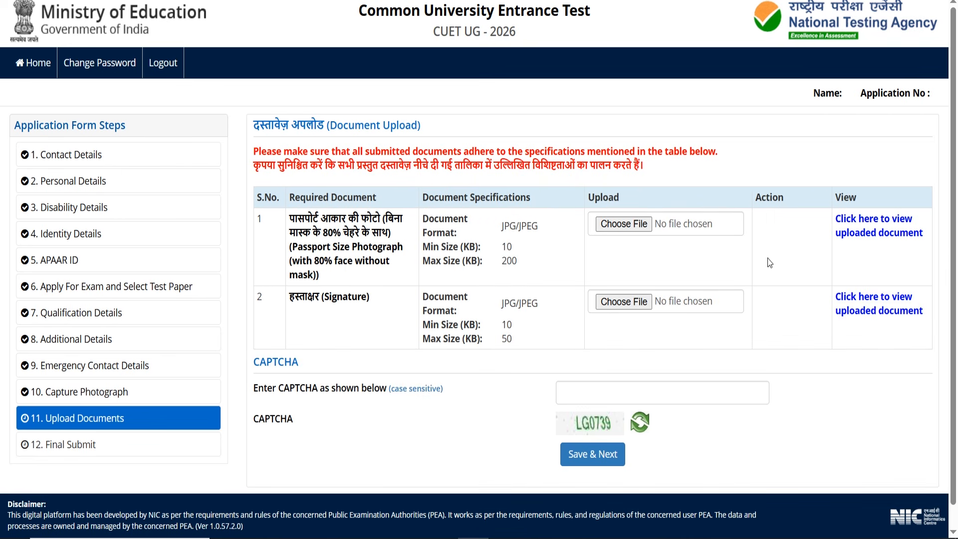
Save the uploaded photograph and signature, continuing to the Final Submit page.
scroll(530, 273, down, 2)
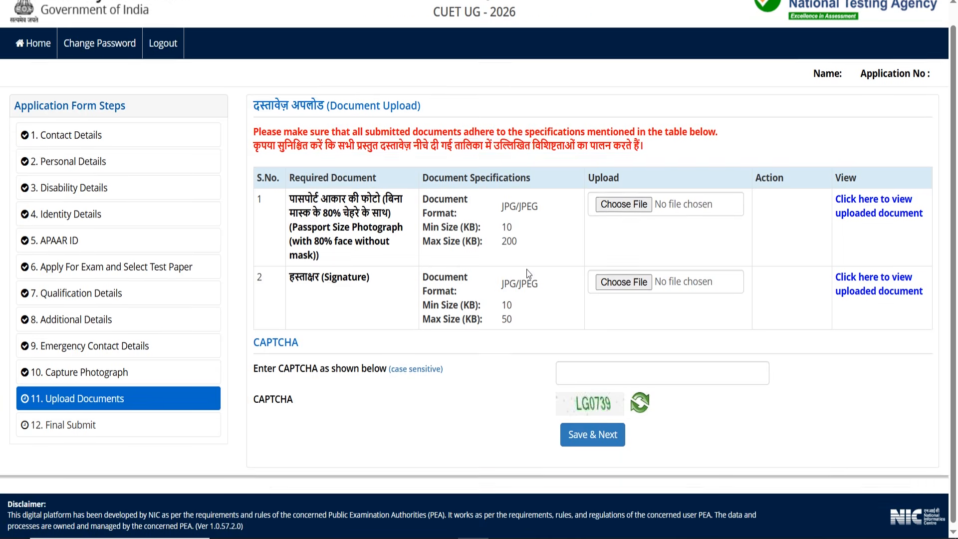
click(606, 431)
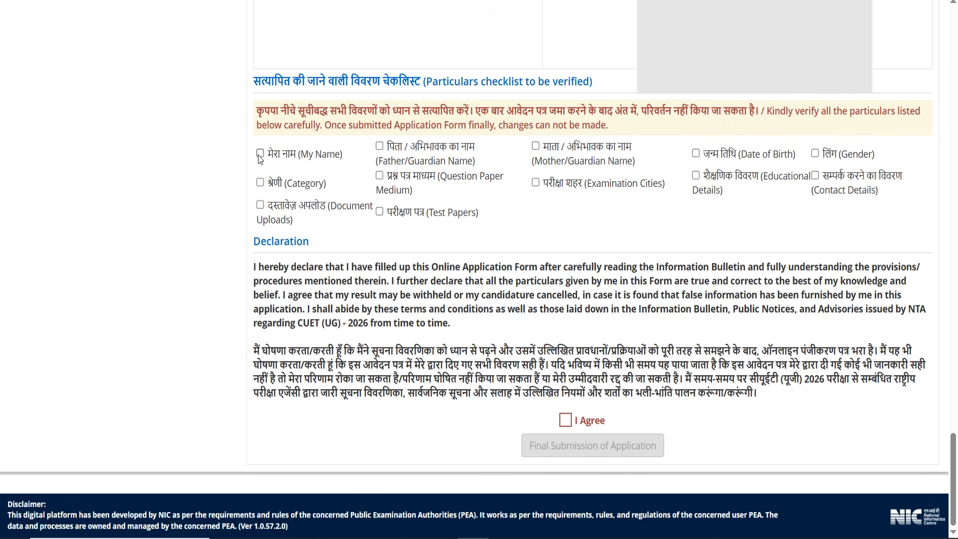
Tick all twelve particulars, from My Name through Test Papers, as verified.
click(260, 153)
click(379, 145)
click(535, 146)
click(695, 153)
click(814, 153)
click(260, 183)
click(379, 175)
click(535, 183)
click(814, 176)
click(695, 175)
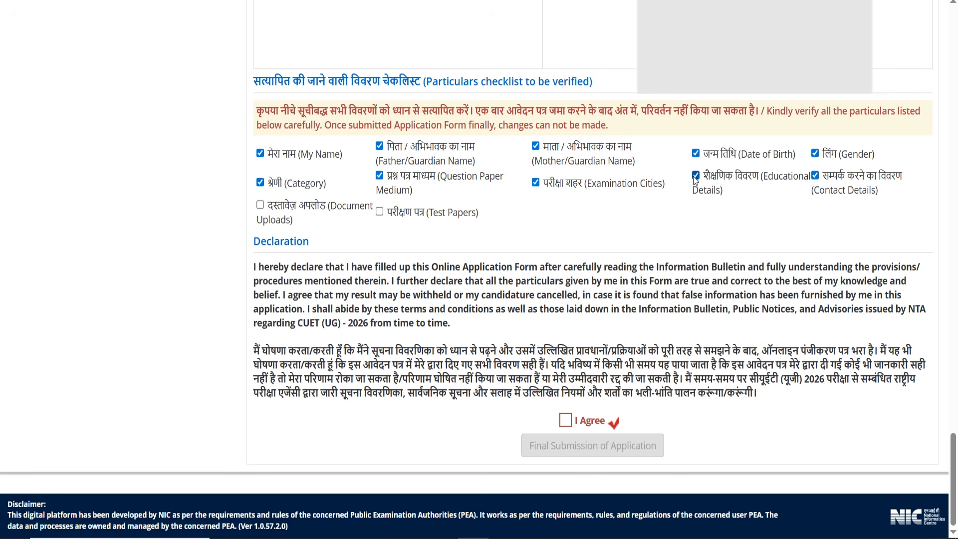
click(260, 204)
click(380, 212)
Accept the declaration and confirm Final Submission of Application.
click(565, 420)
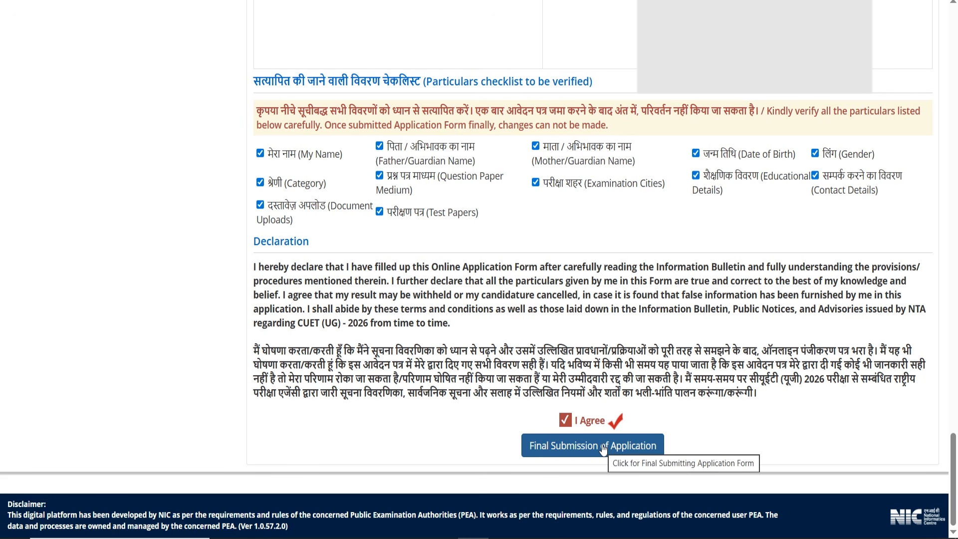
click(603, 446)
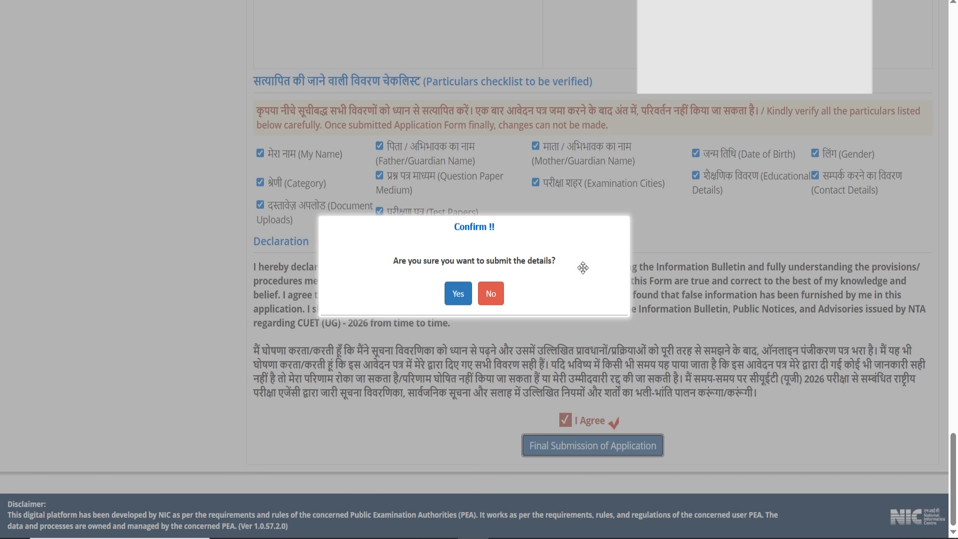
click(454, 302)
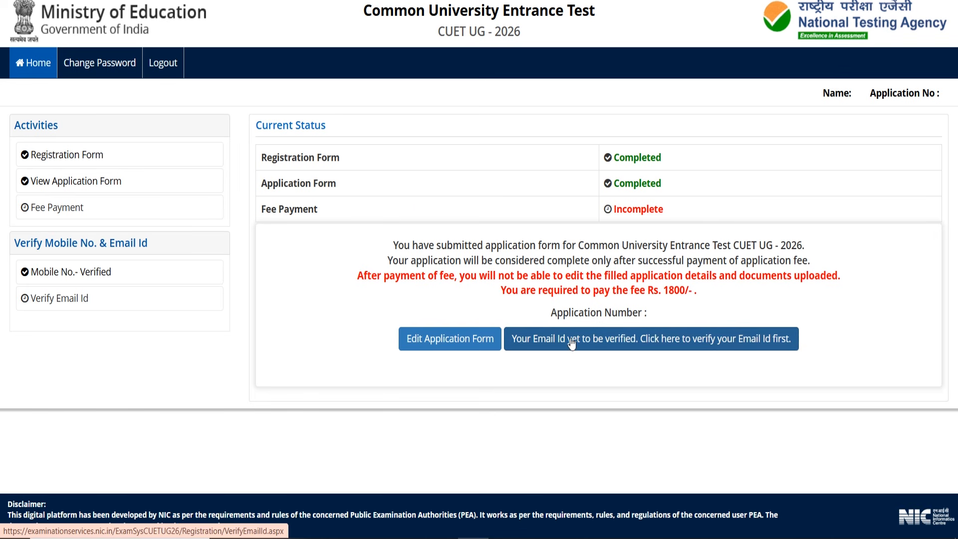
Verify the registered email ID with CAPTCHA and OTP, noting the Rs. 1800 fee.
drag(654, 291, 689, 289)
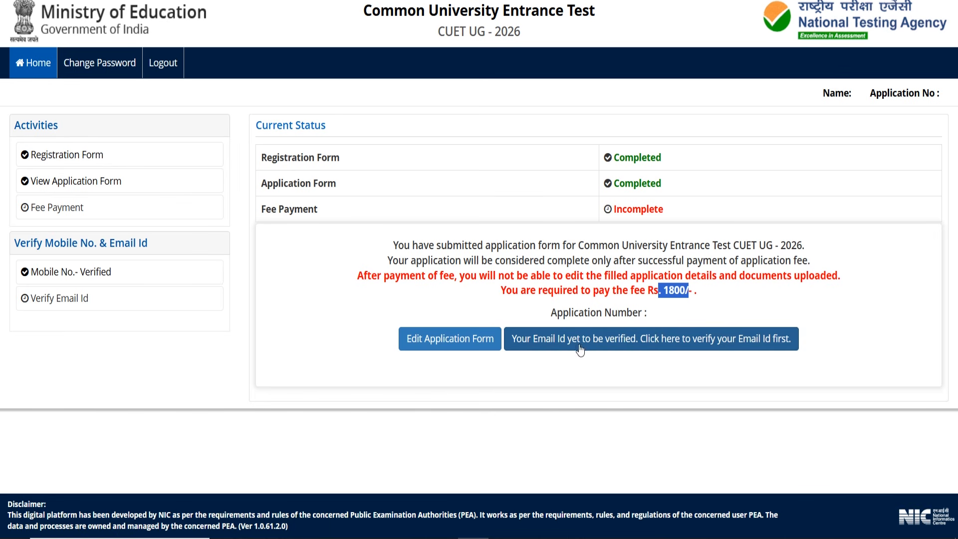
click(314, 1)
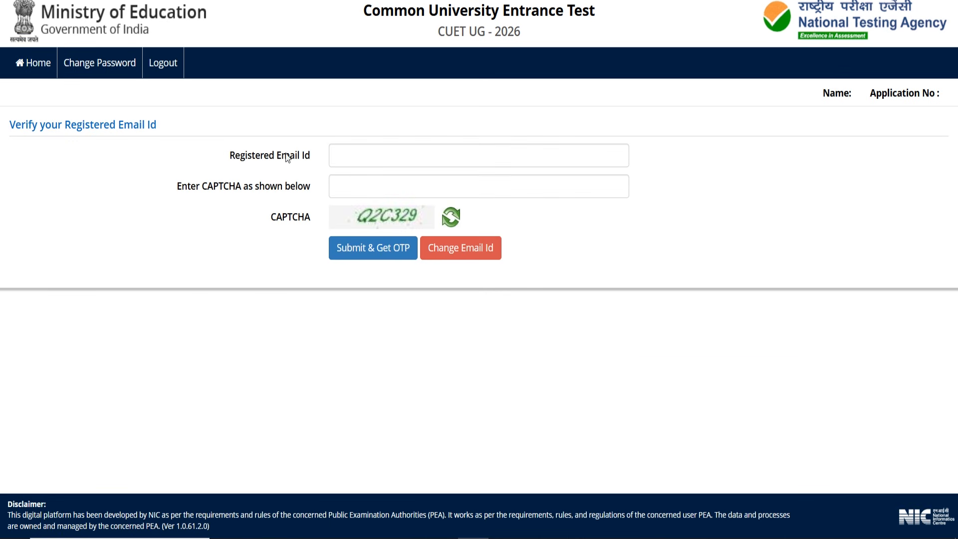
drag(200, 187, 297, 187)
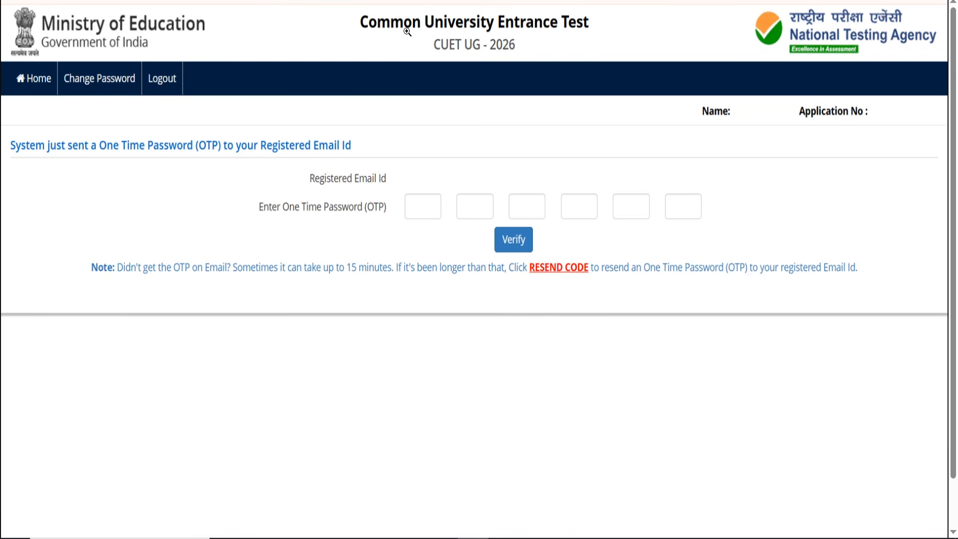
key(ctrl+Tab)
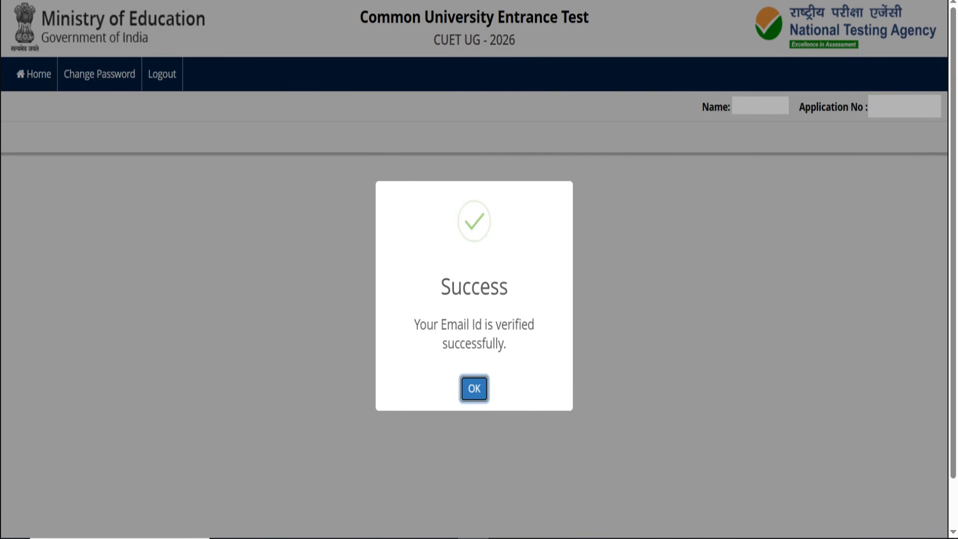
key(ctrl+Tab)
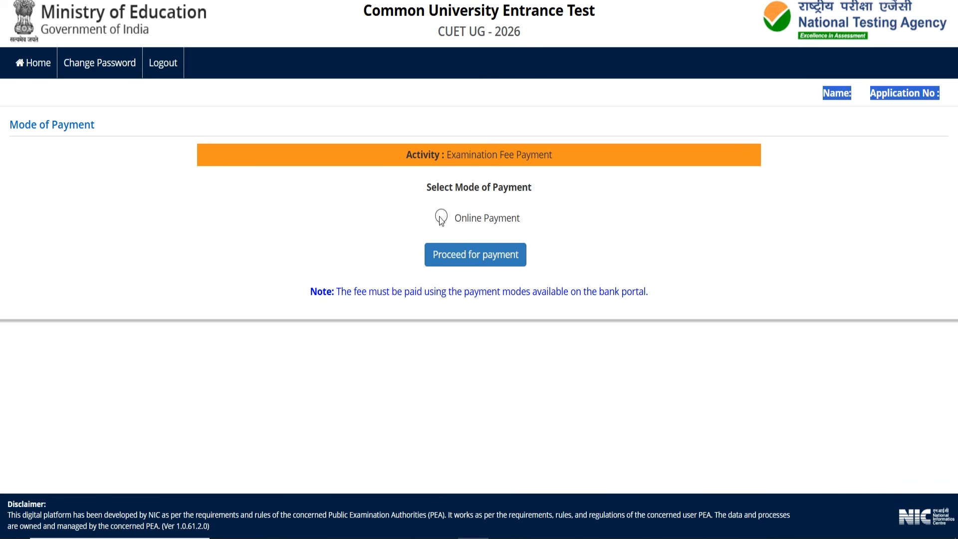
Proceed with Online Payment to the gateway list for the 1800/- fee.
click(484, 270)
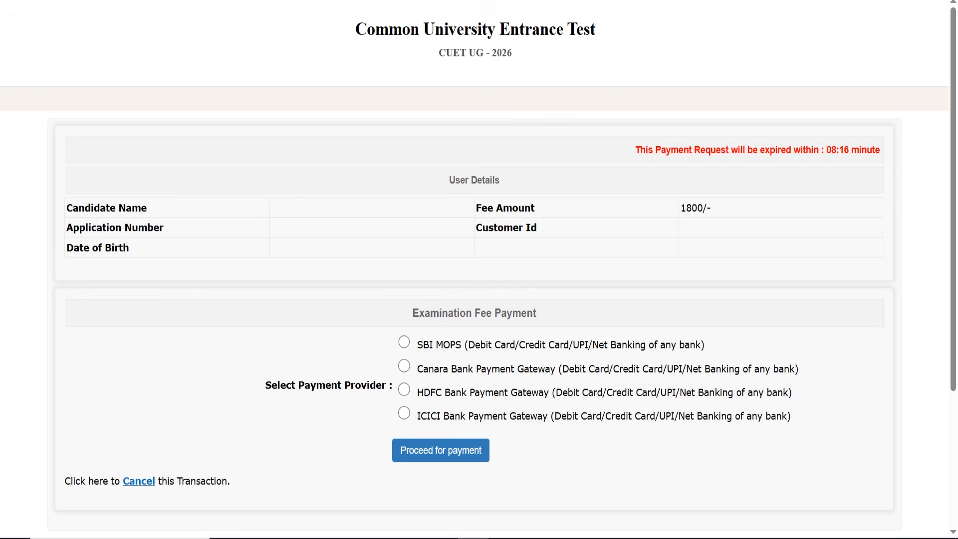